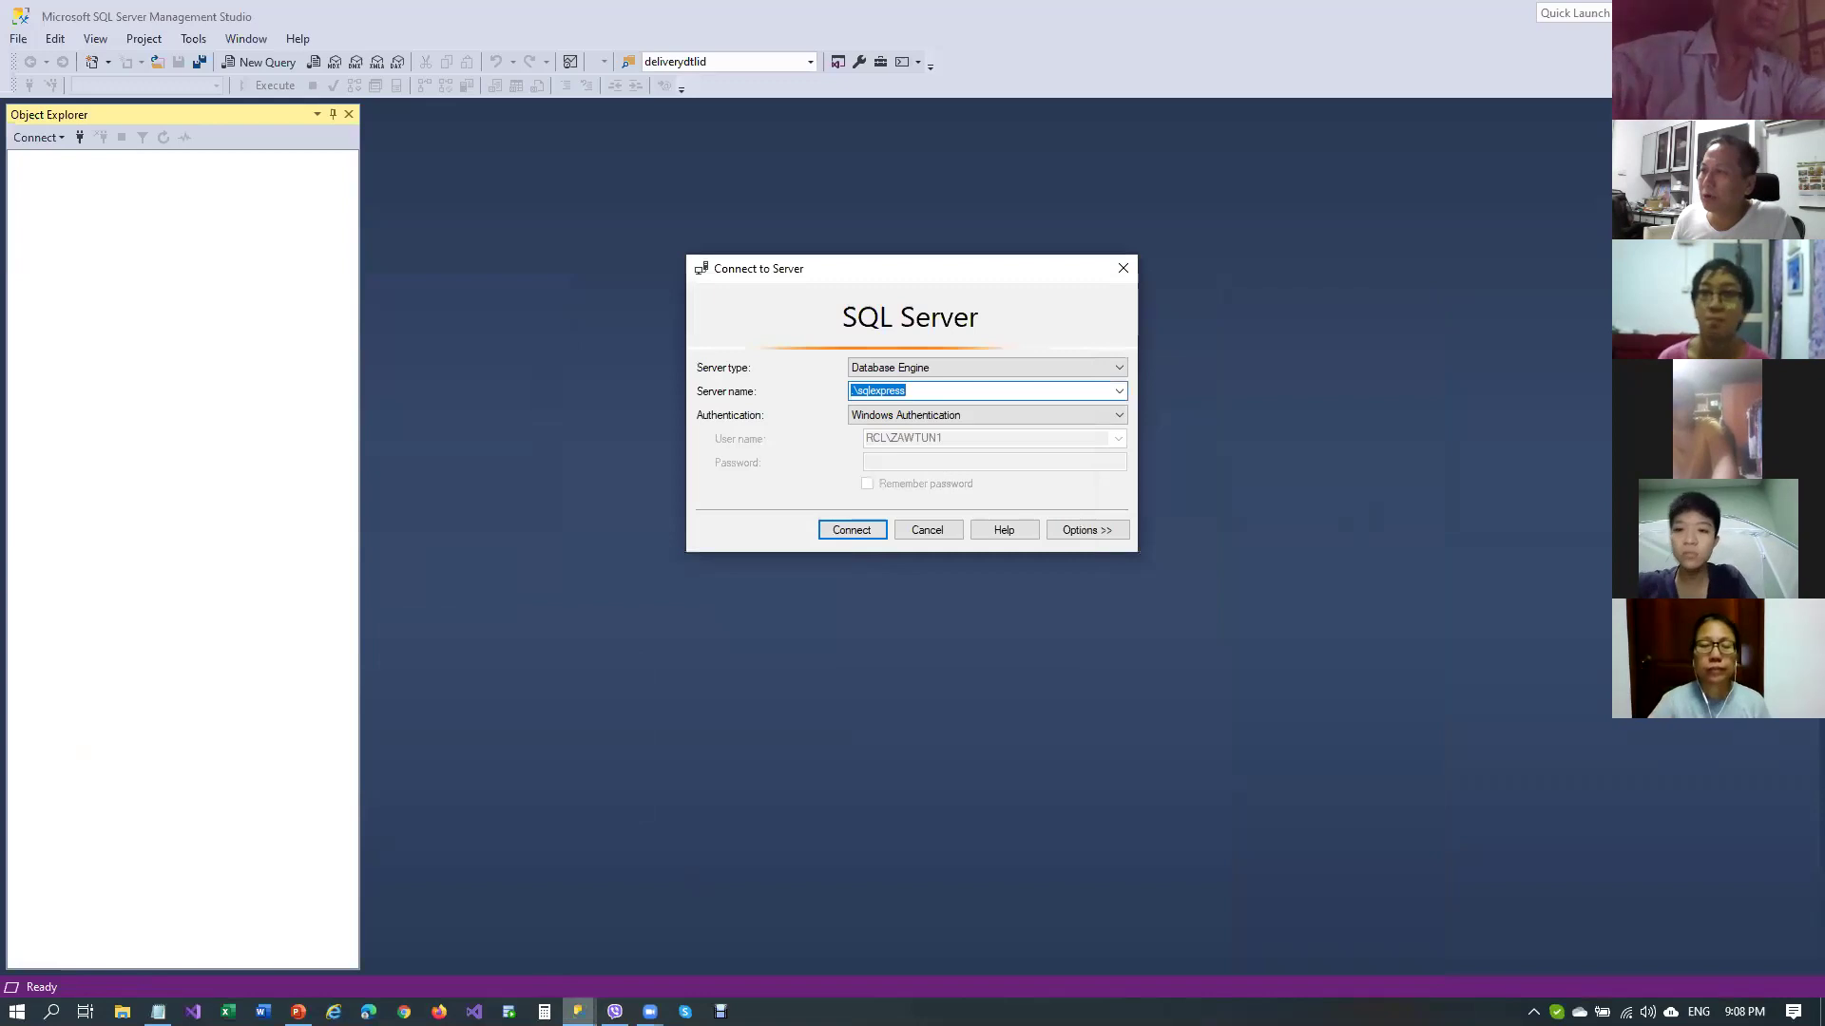
Step: Move the Connect to Server dialog aside and view the available server types, keeping Database Engine
{"action": "left_click", "coordinate": [635, 709]}
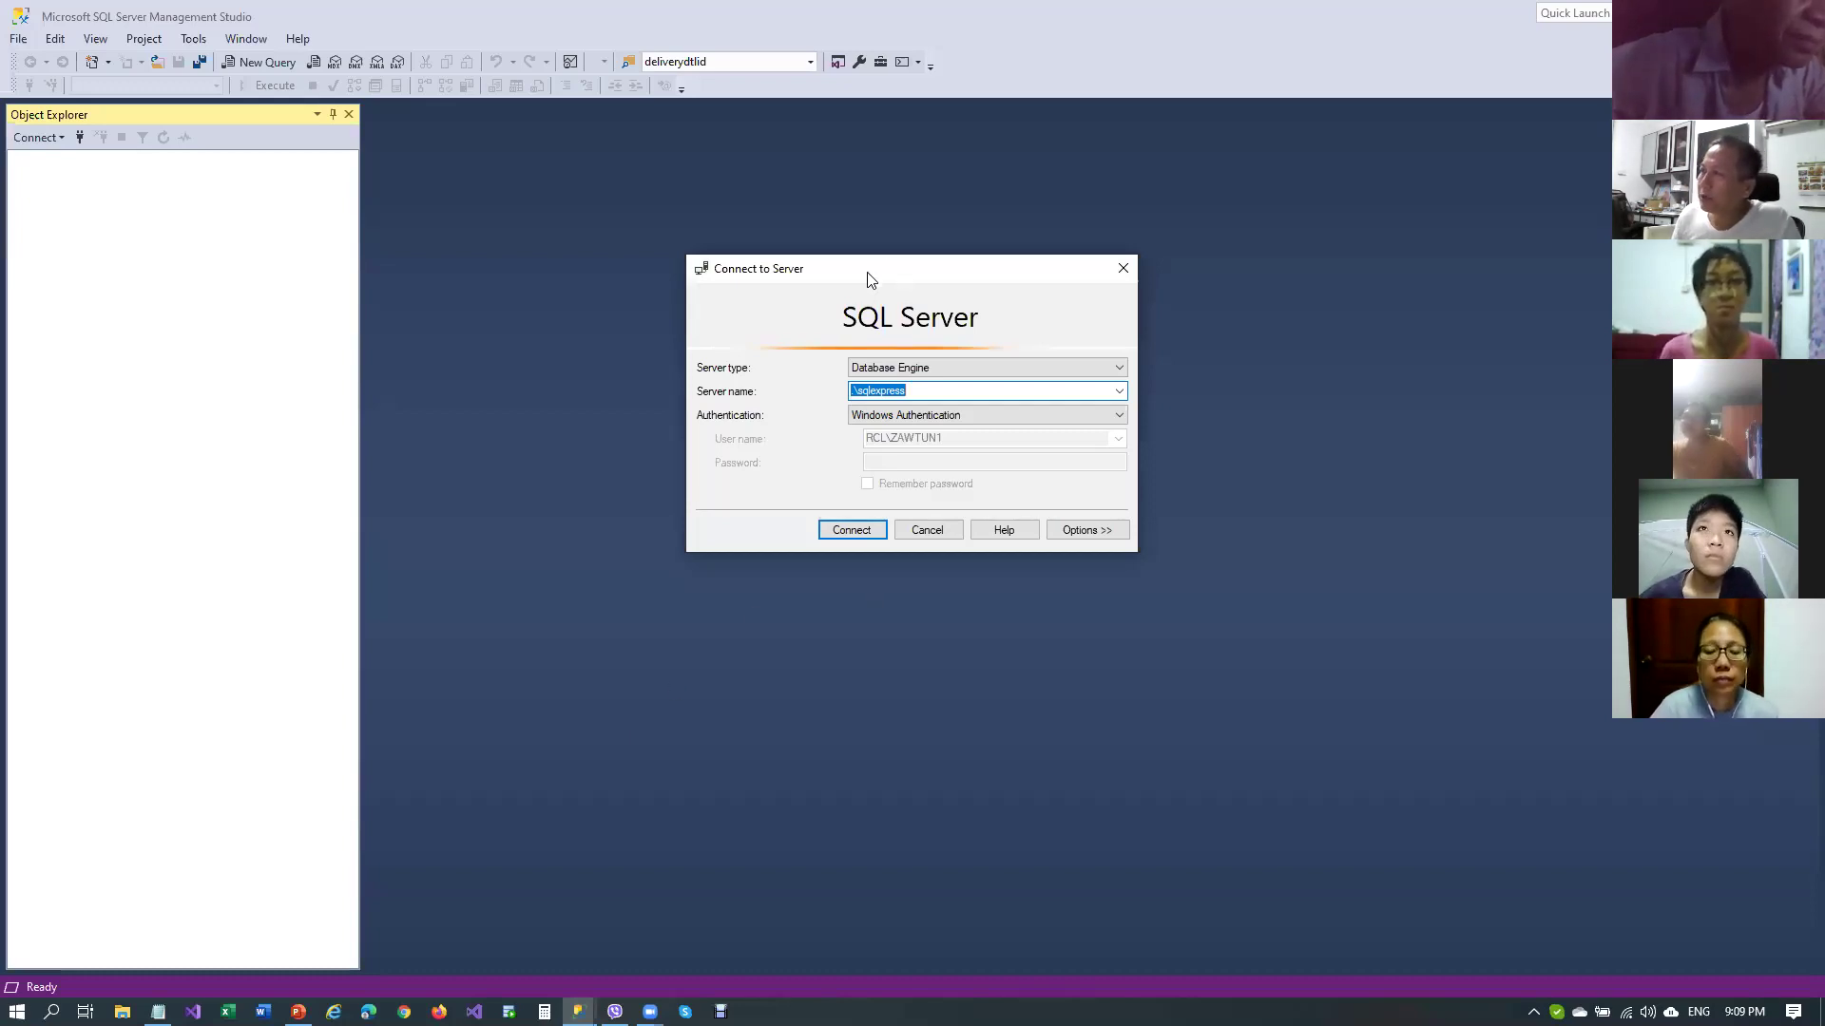
{"action": "left_click_drag", "start_coordinate": [863, 276], "coordinate": [790, 275]}
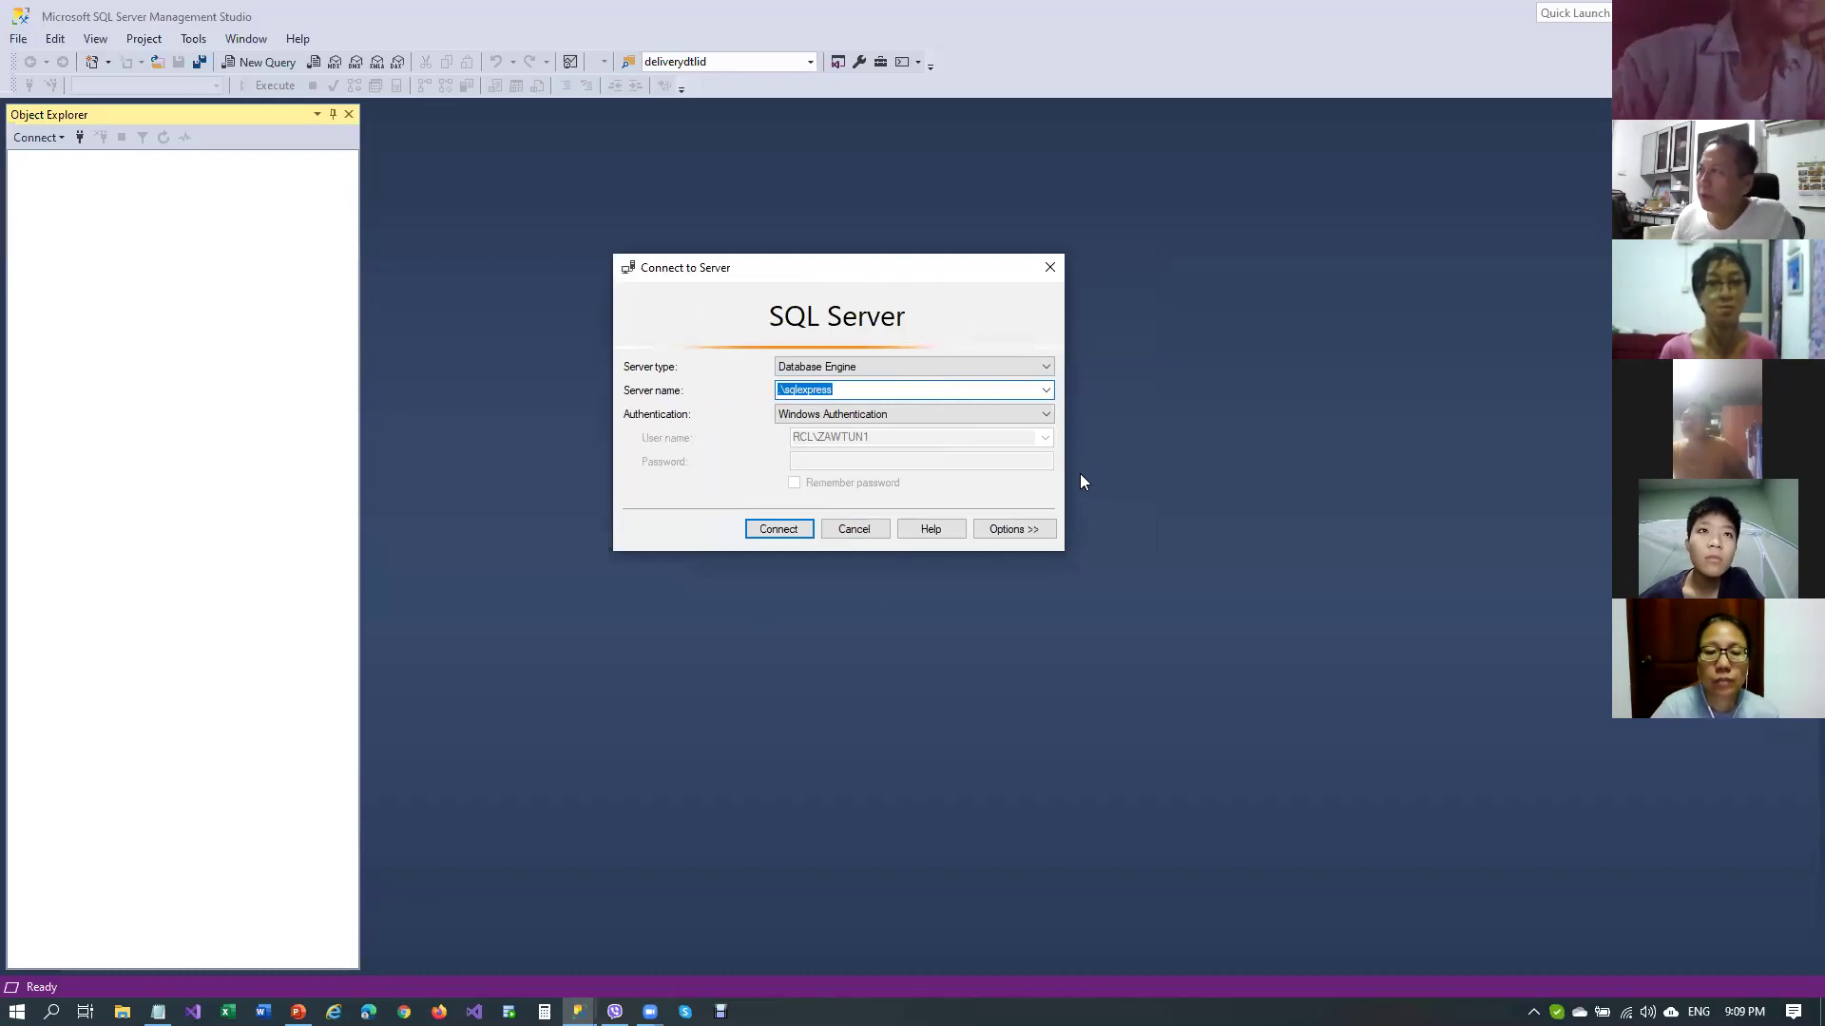
{"action": "left_click", "coordinate": [1025, 370]}
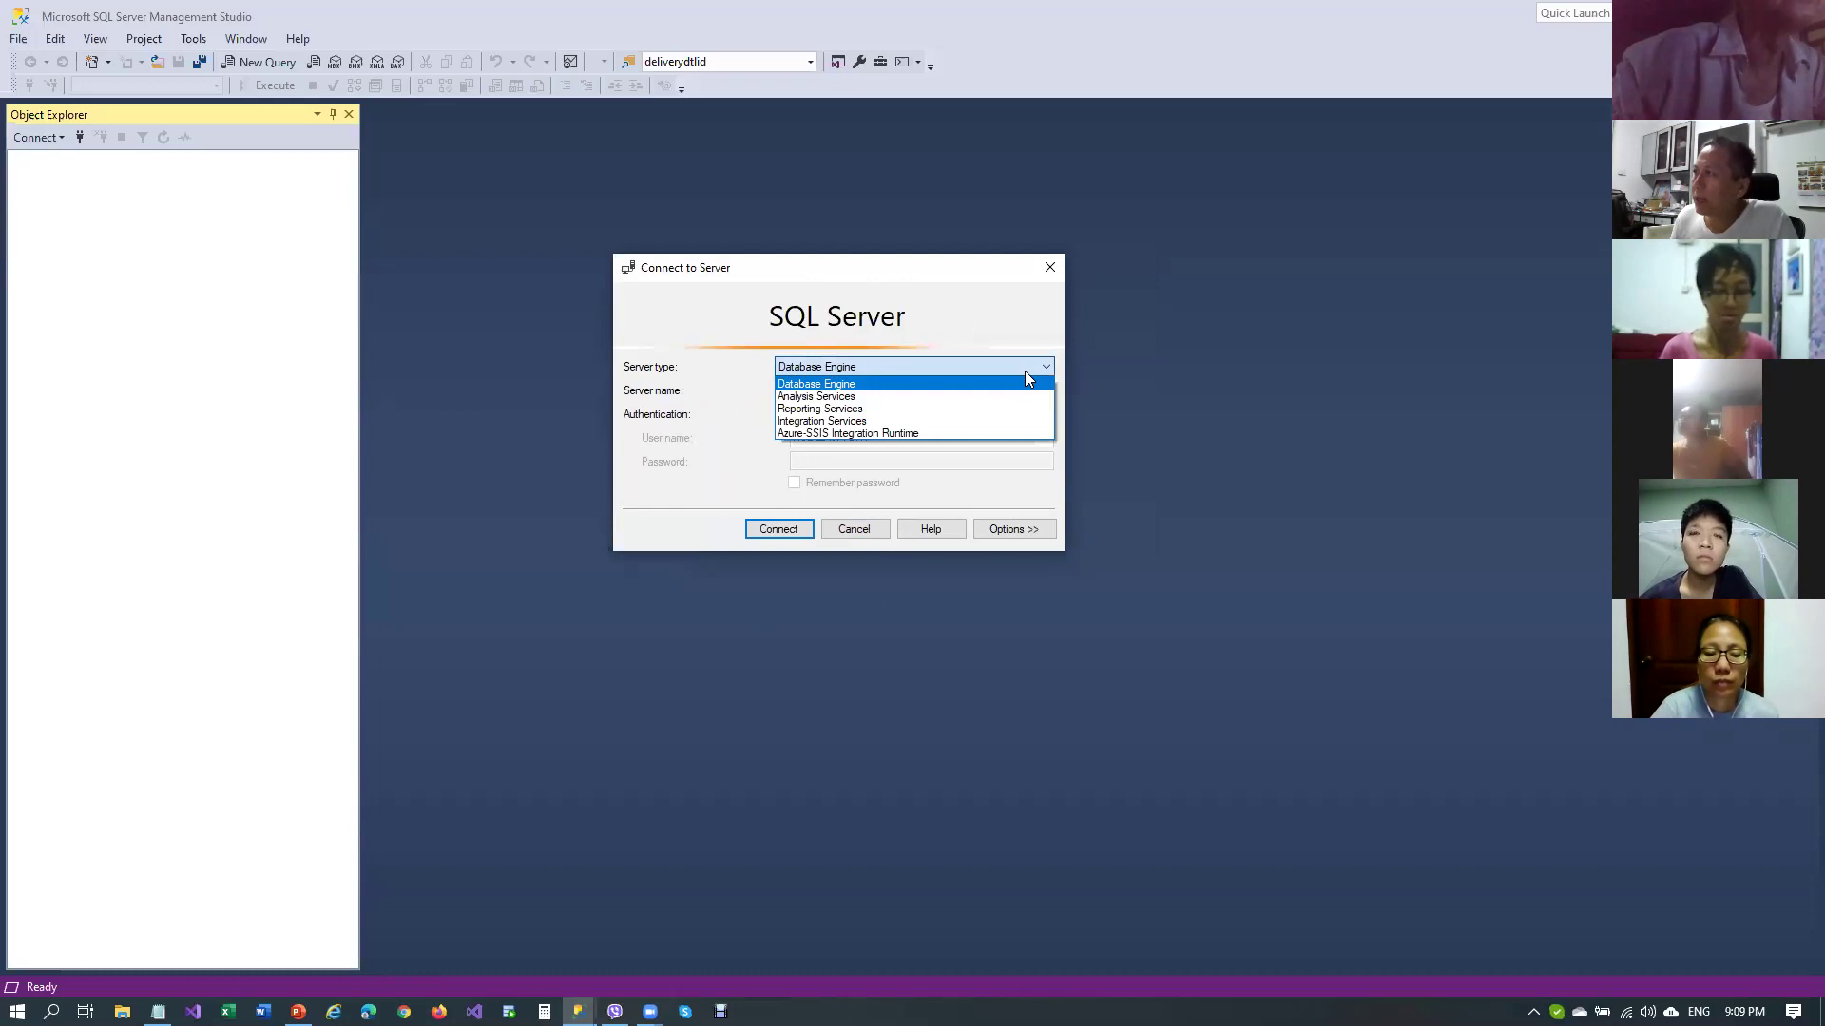
{"action": "left_click", "coordinate": [922, 365]}
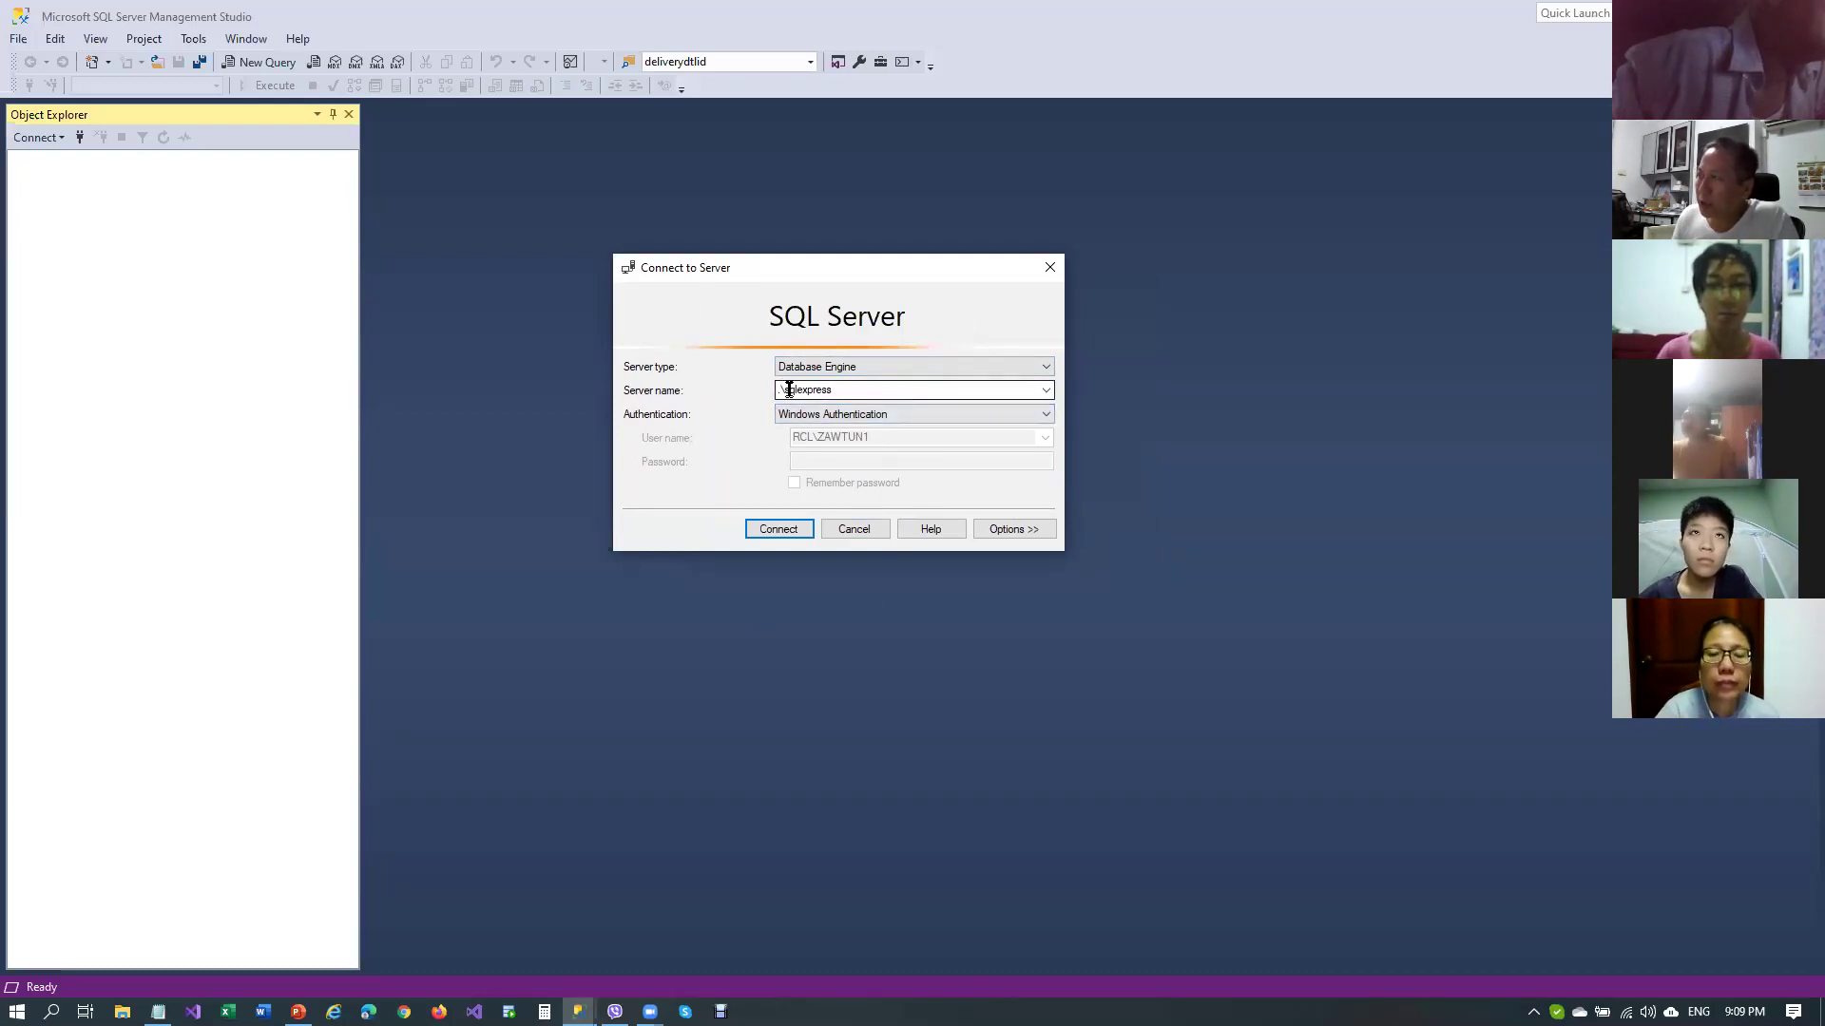
Step: Change the server name to \\NICK\sqlexpress
{"action": "left_click_drag", "start_coordinate": [781, 391], "coordinate": [833, 390]}
{"action": "left_click", "coordinate": [834, 389]}
{"action": "left_click", "coordinate": [777, 390]}
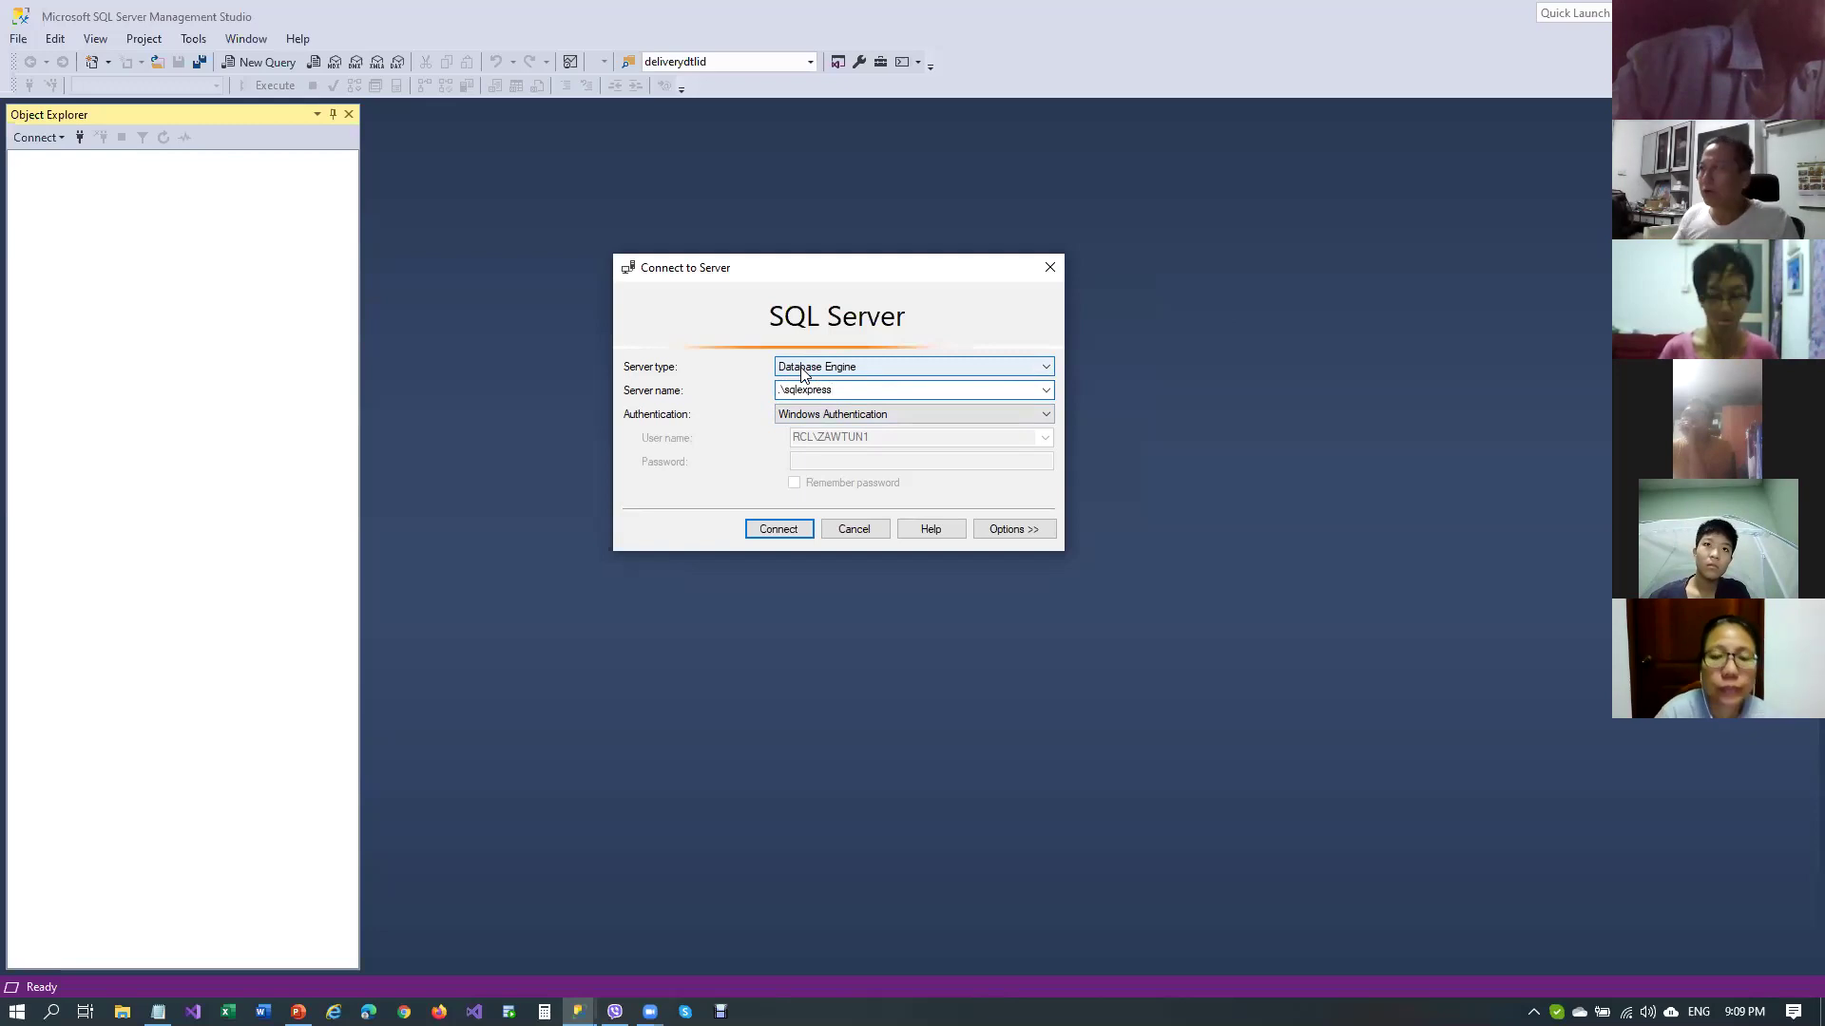
{"action": "left_click", "coordinate": [780, 391]}
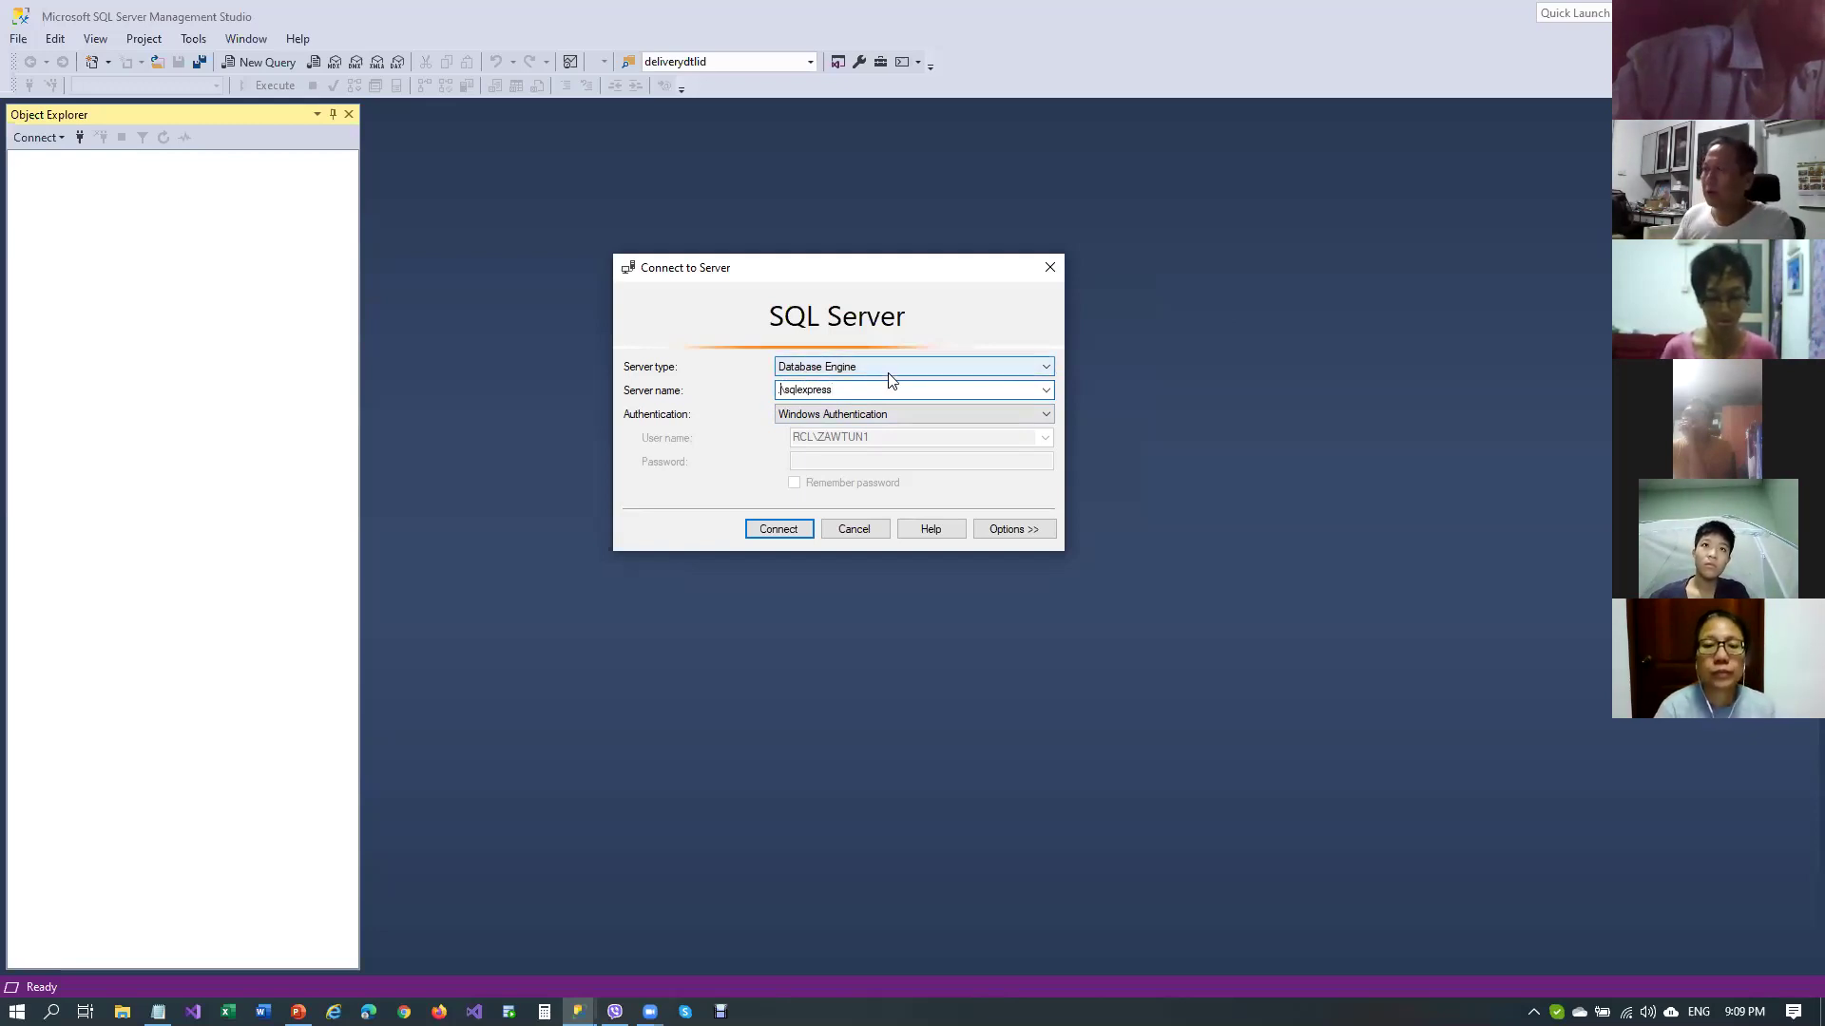
{"action": "type", "text": "\\\\"}
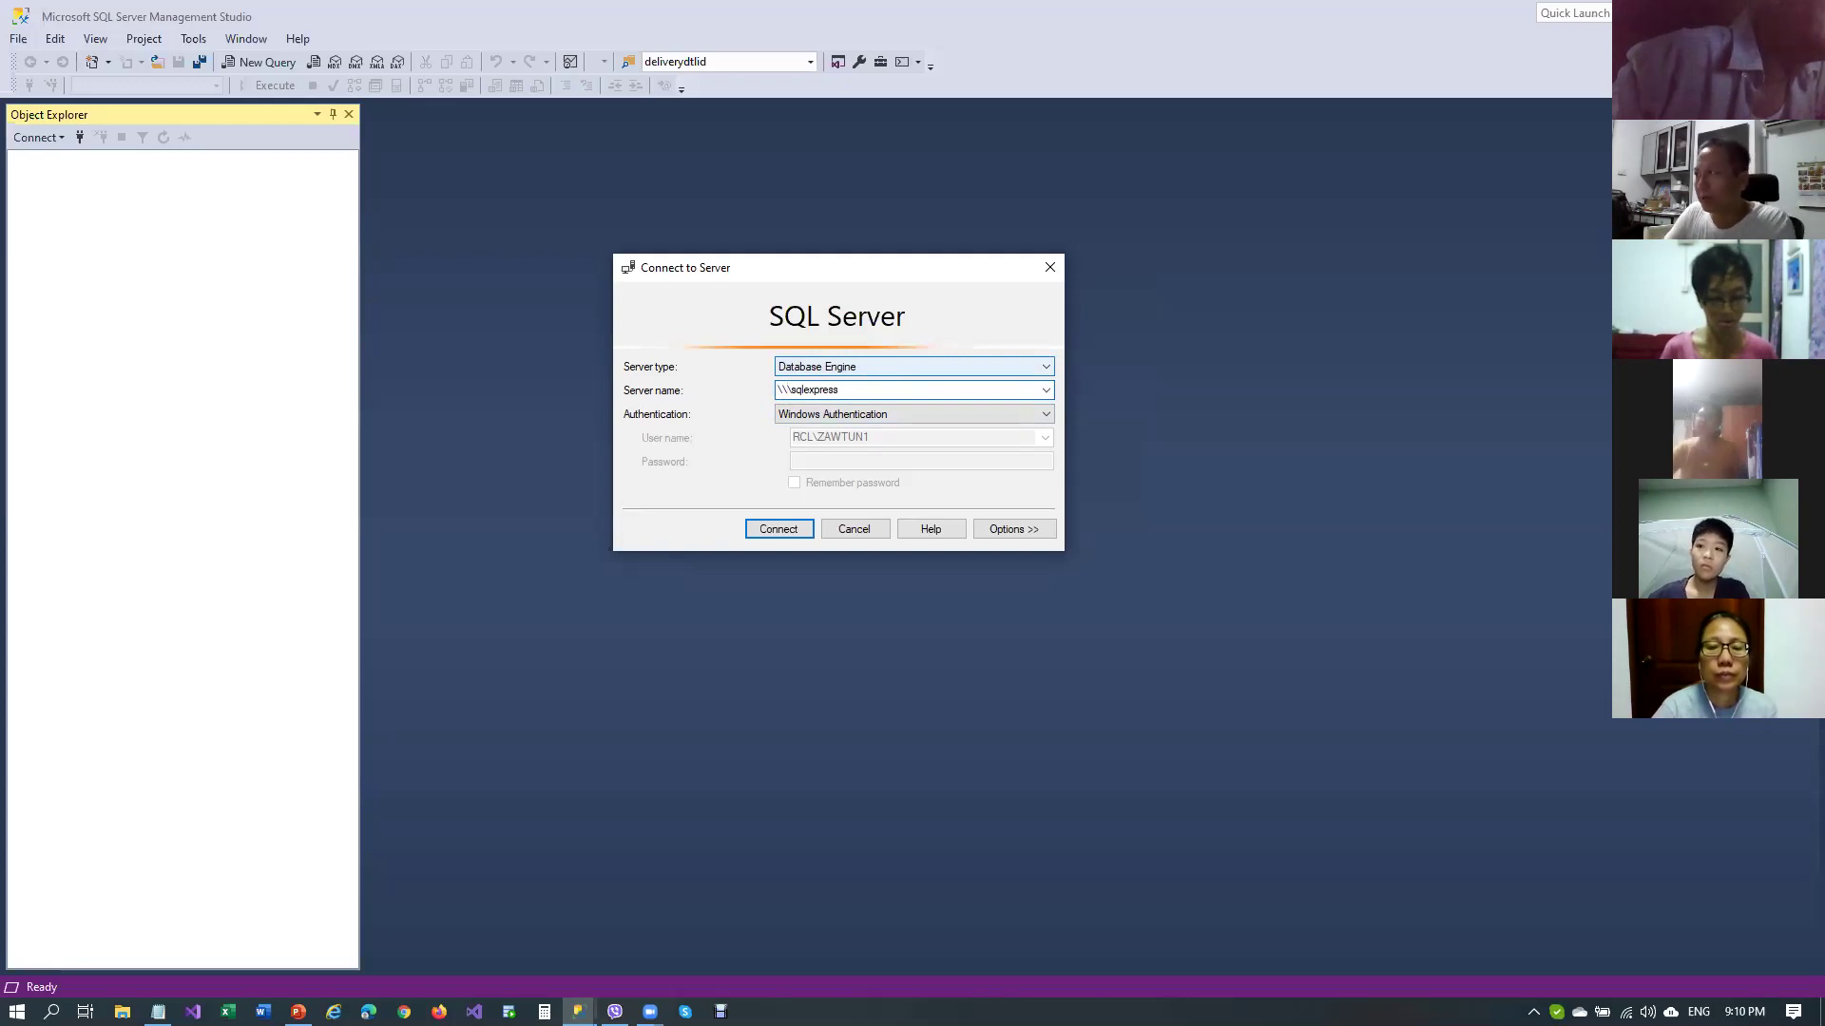
{"action": "type", "text": "NICK"}
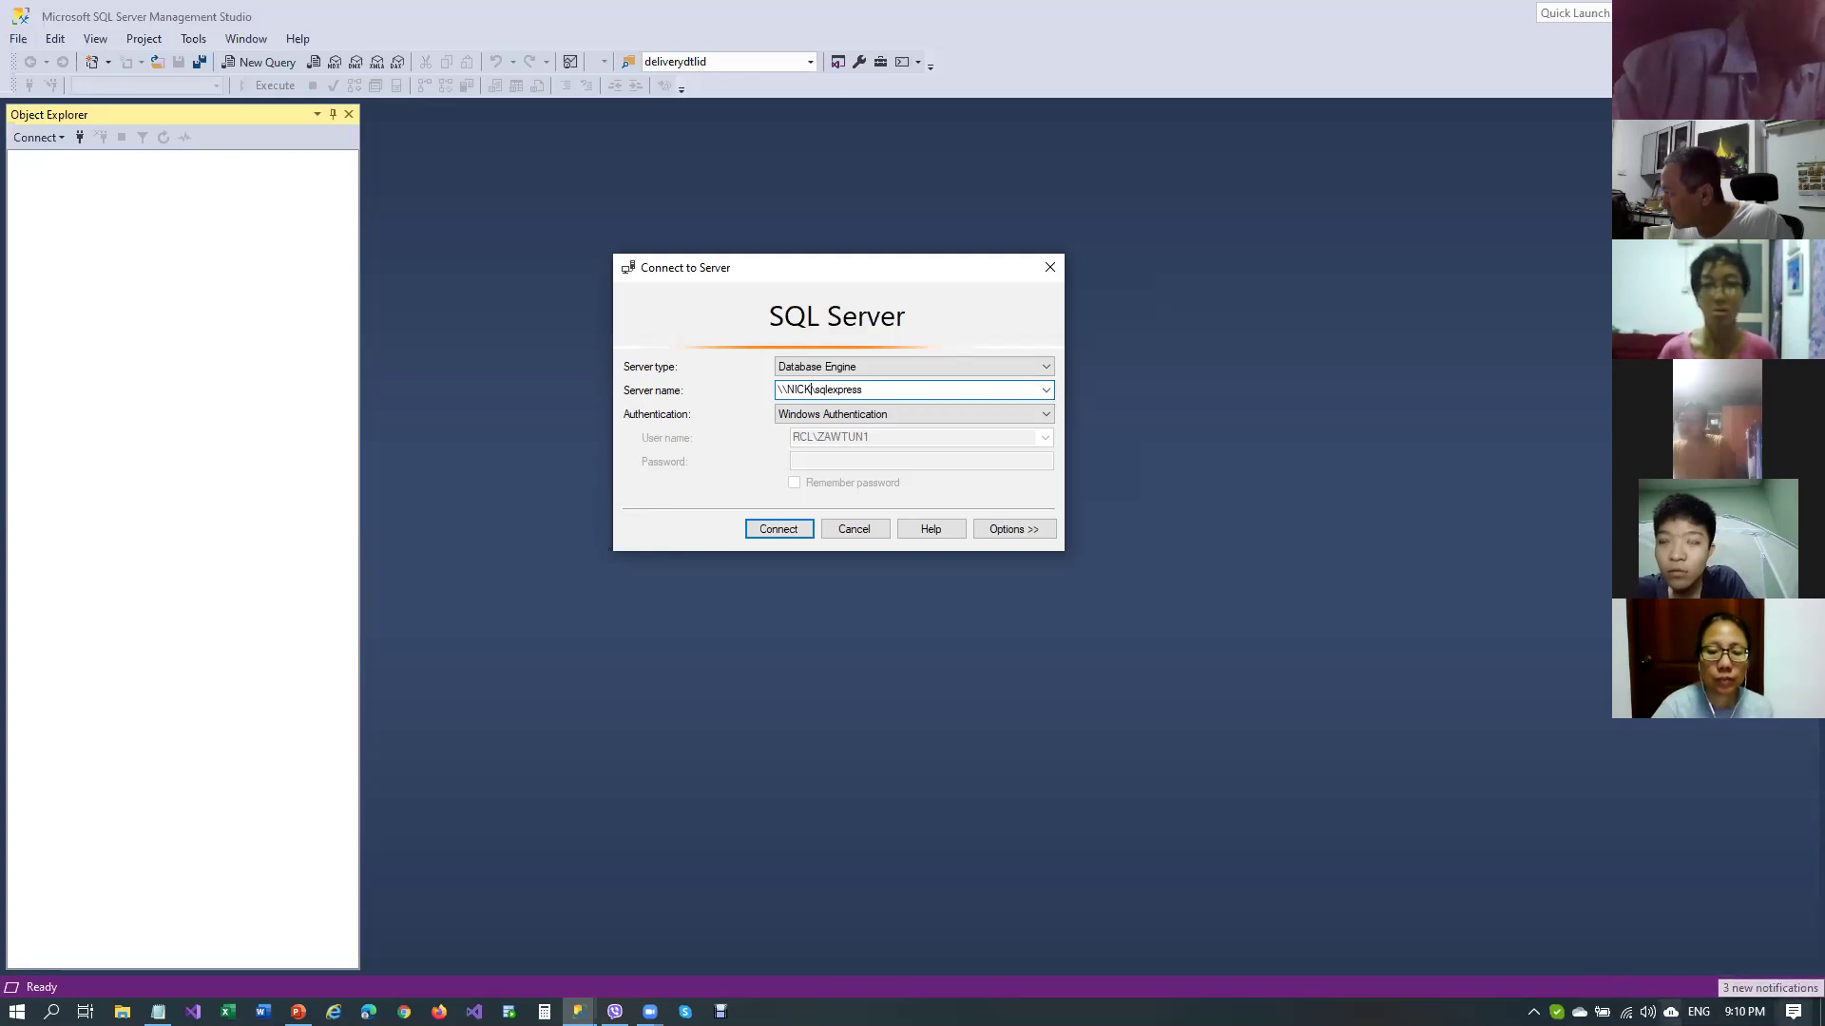
Step: Check the hidden system tray icons and the computer's current Wi-Fi connection
{"action": "left_click", "coordinate": [1532, 1012]}
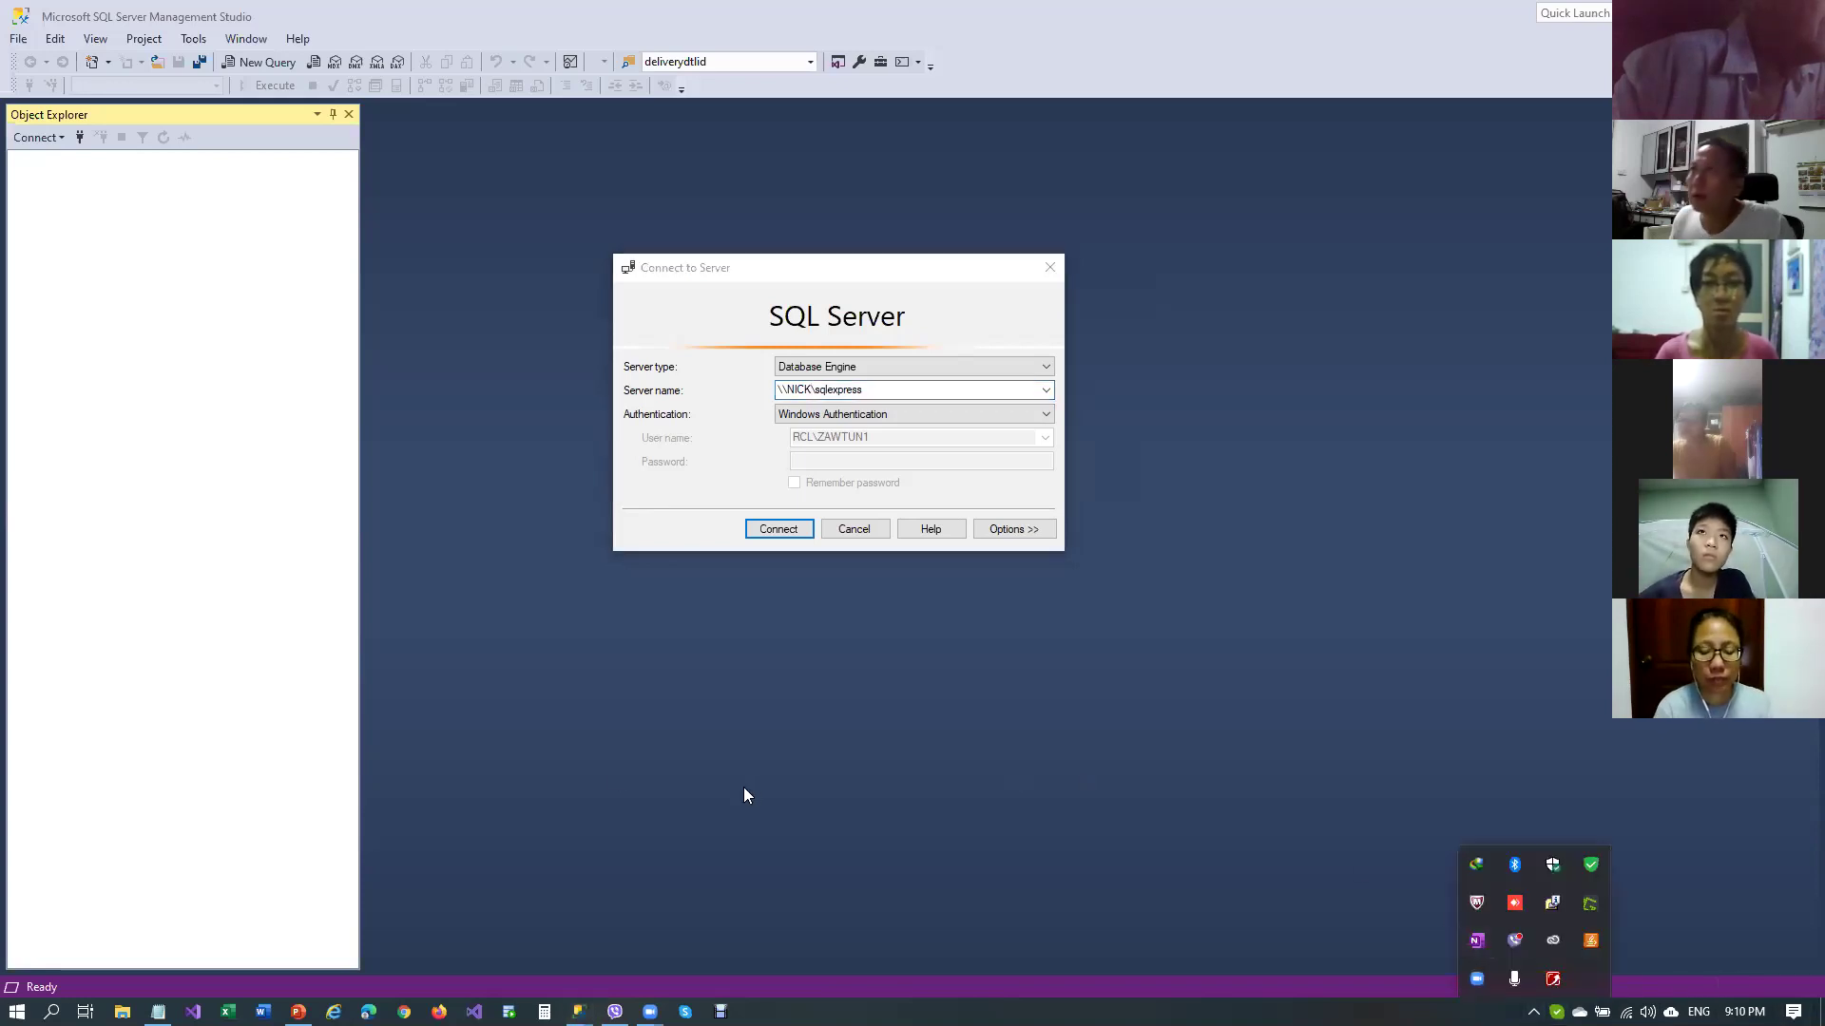
{"action": "left_click", "coordinate": [628, 766]}
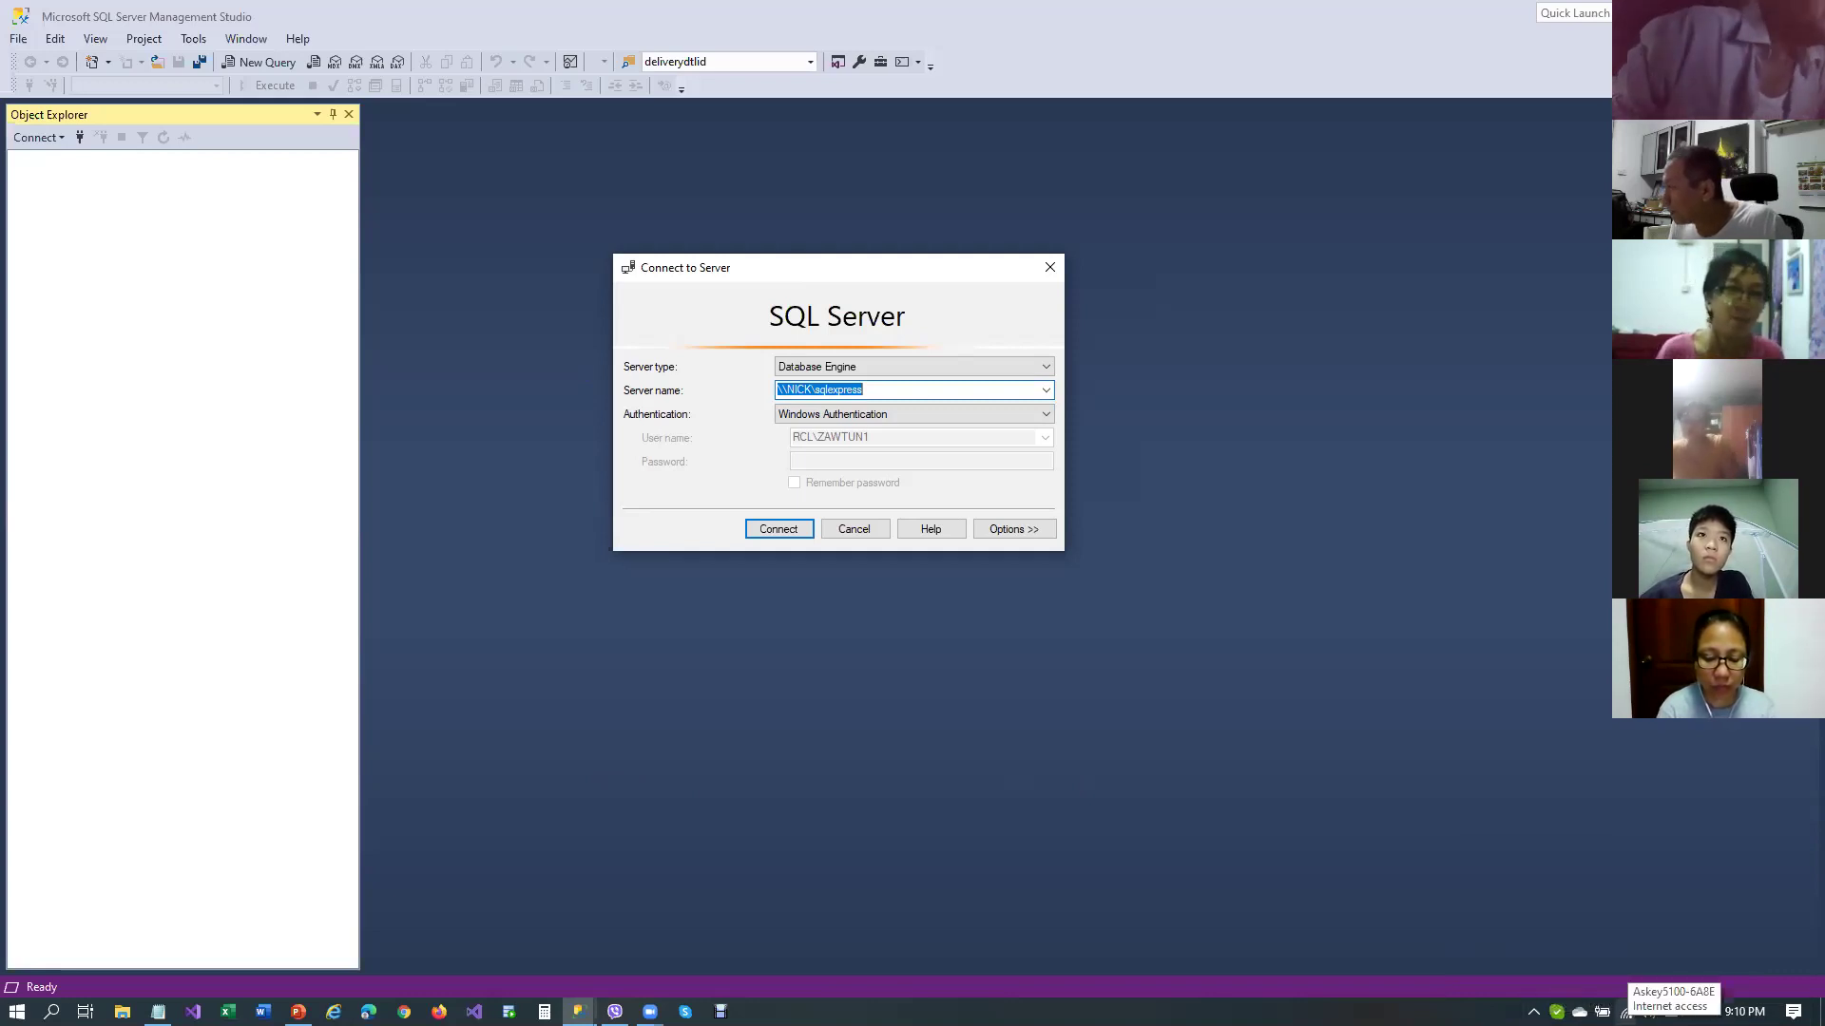
{"action": "left_click", "coordinate": [1626, 1012]}
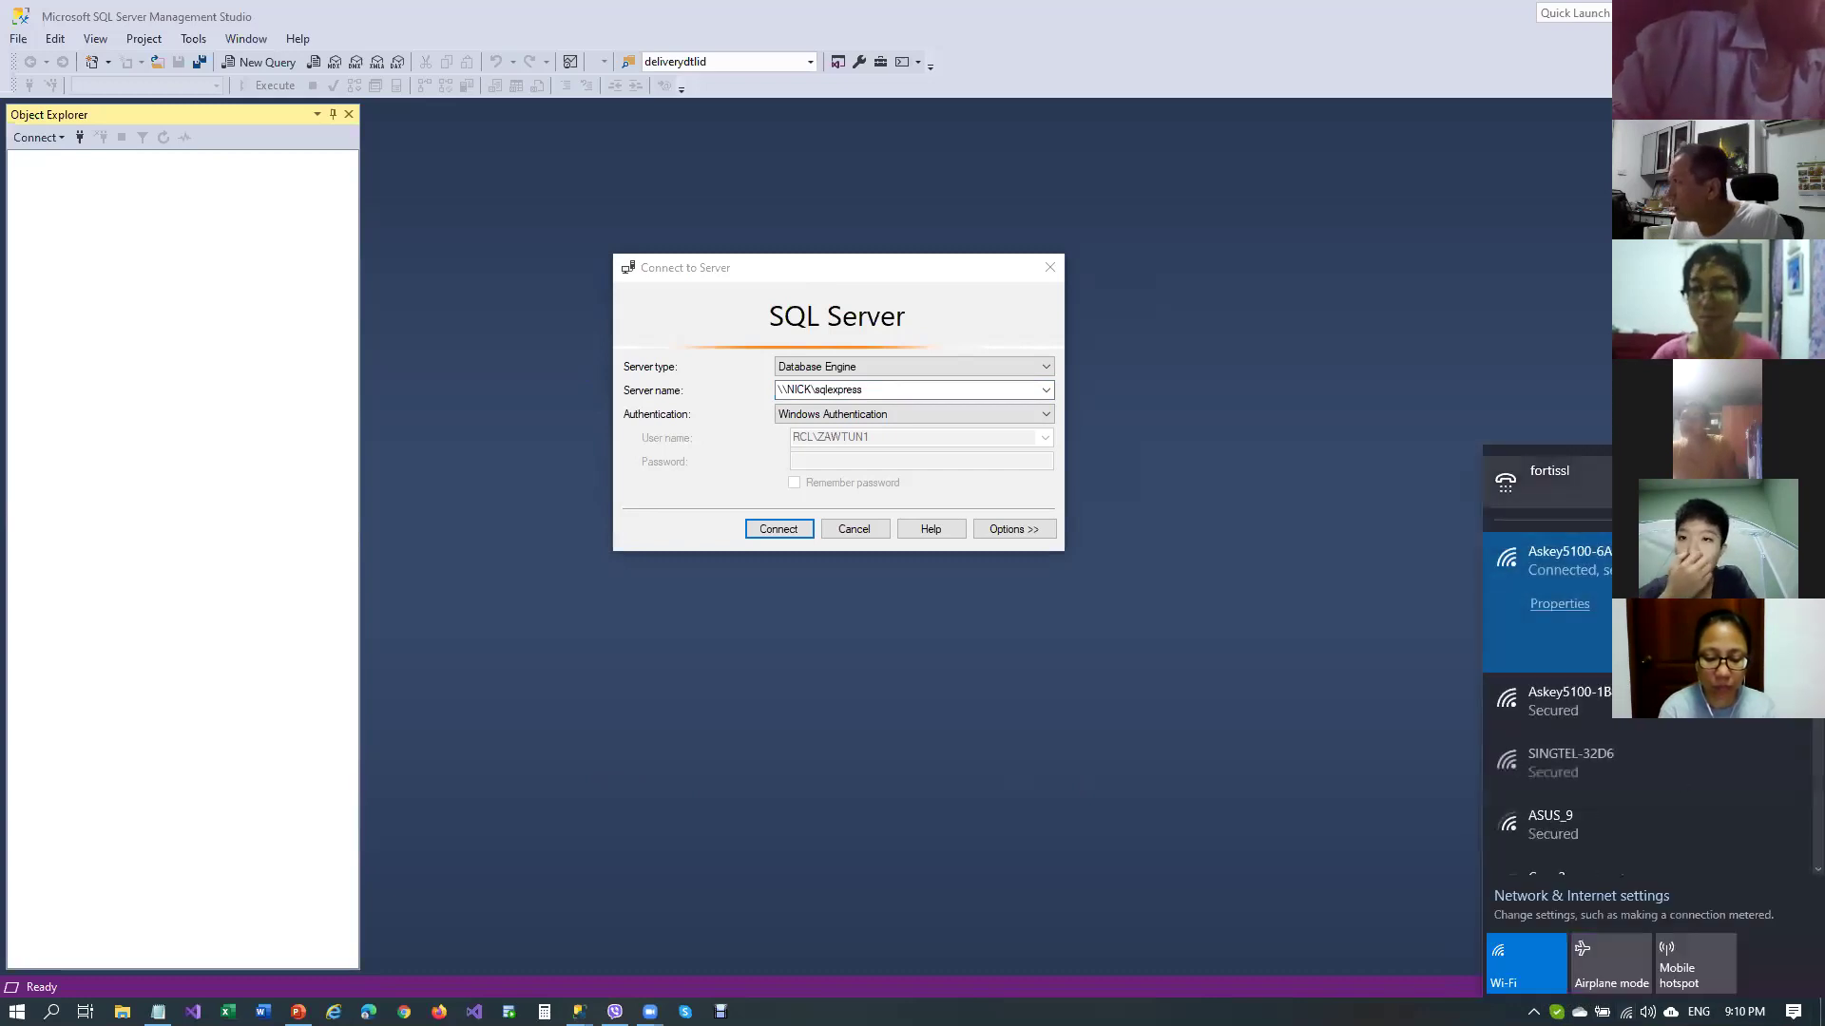
{"action": "left_click", "coordinate": [1203, 621]}
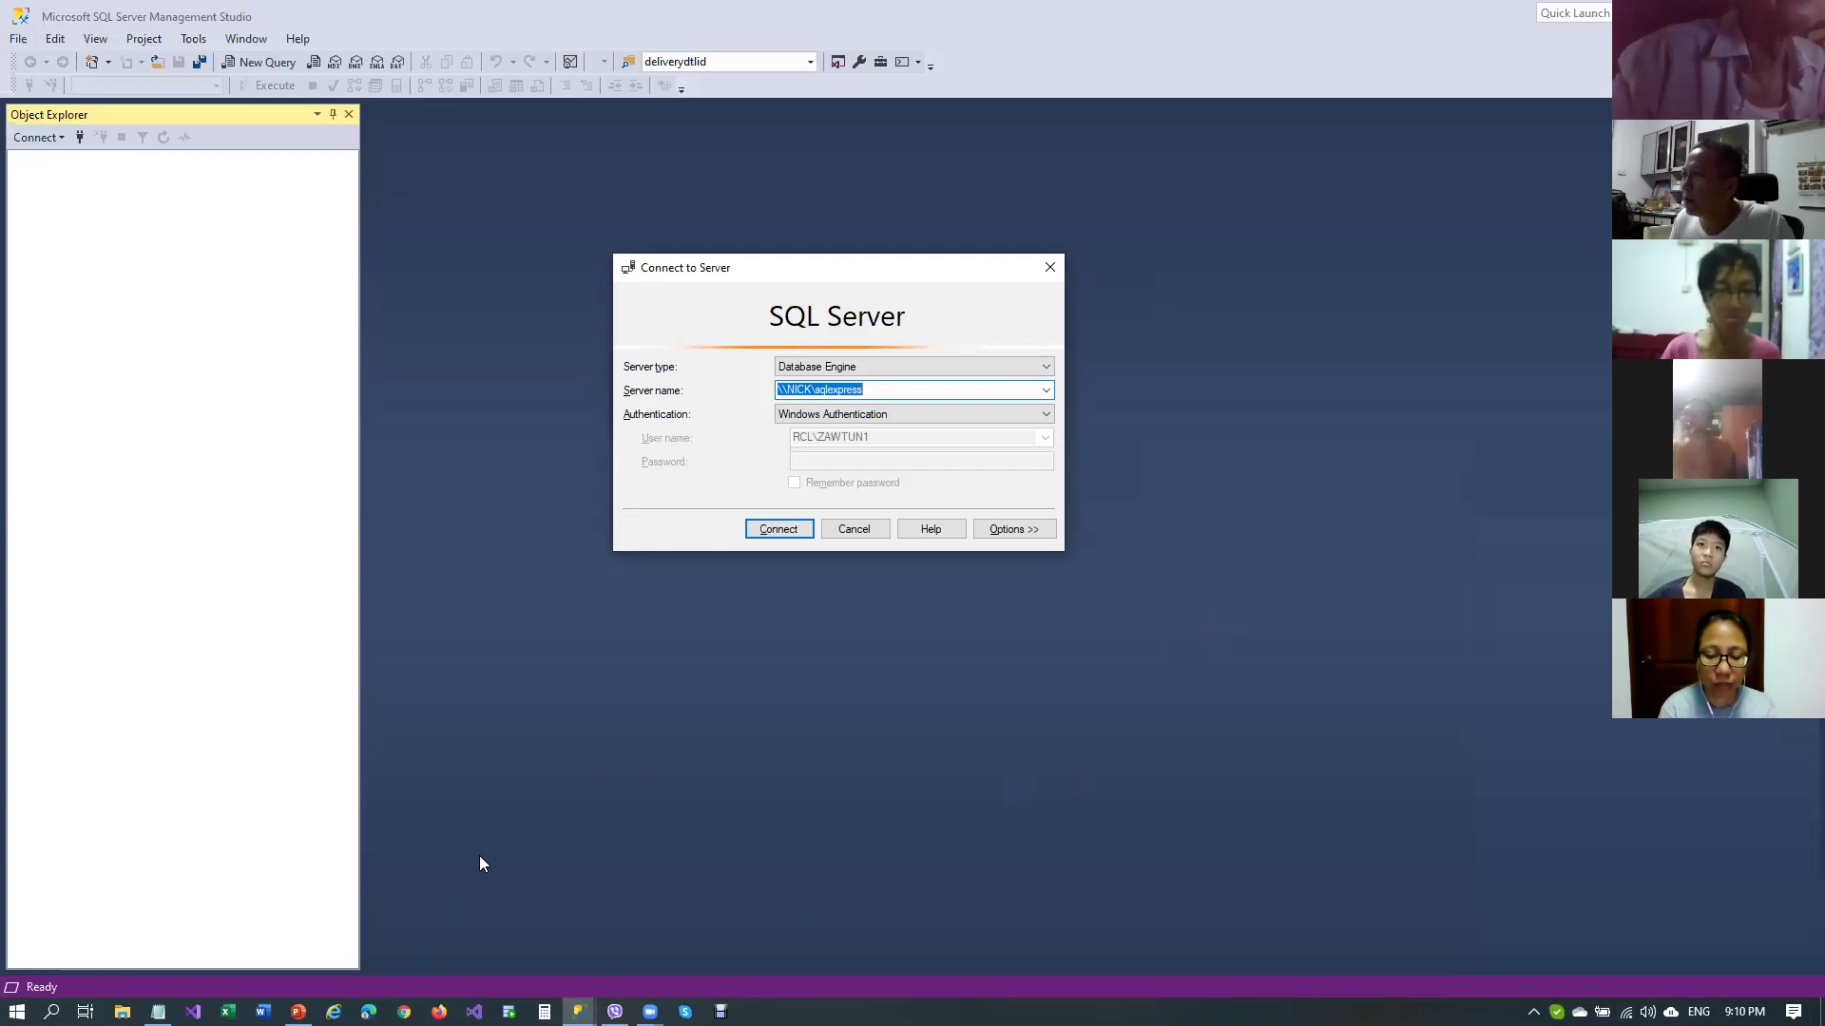
{"action": "key", "text": "super+l"}
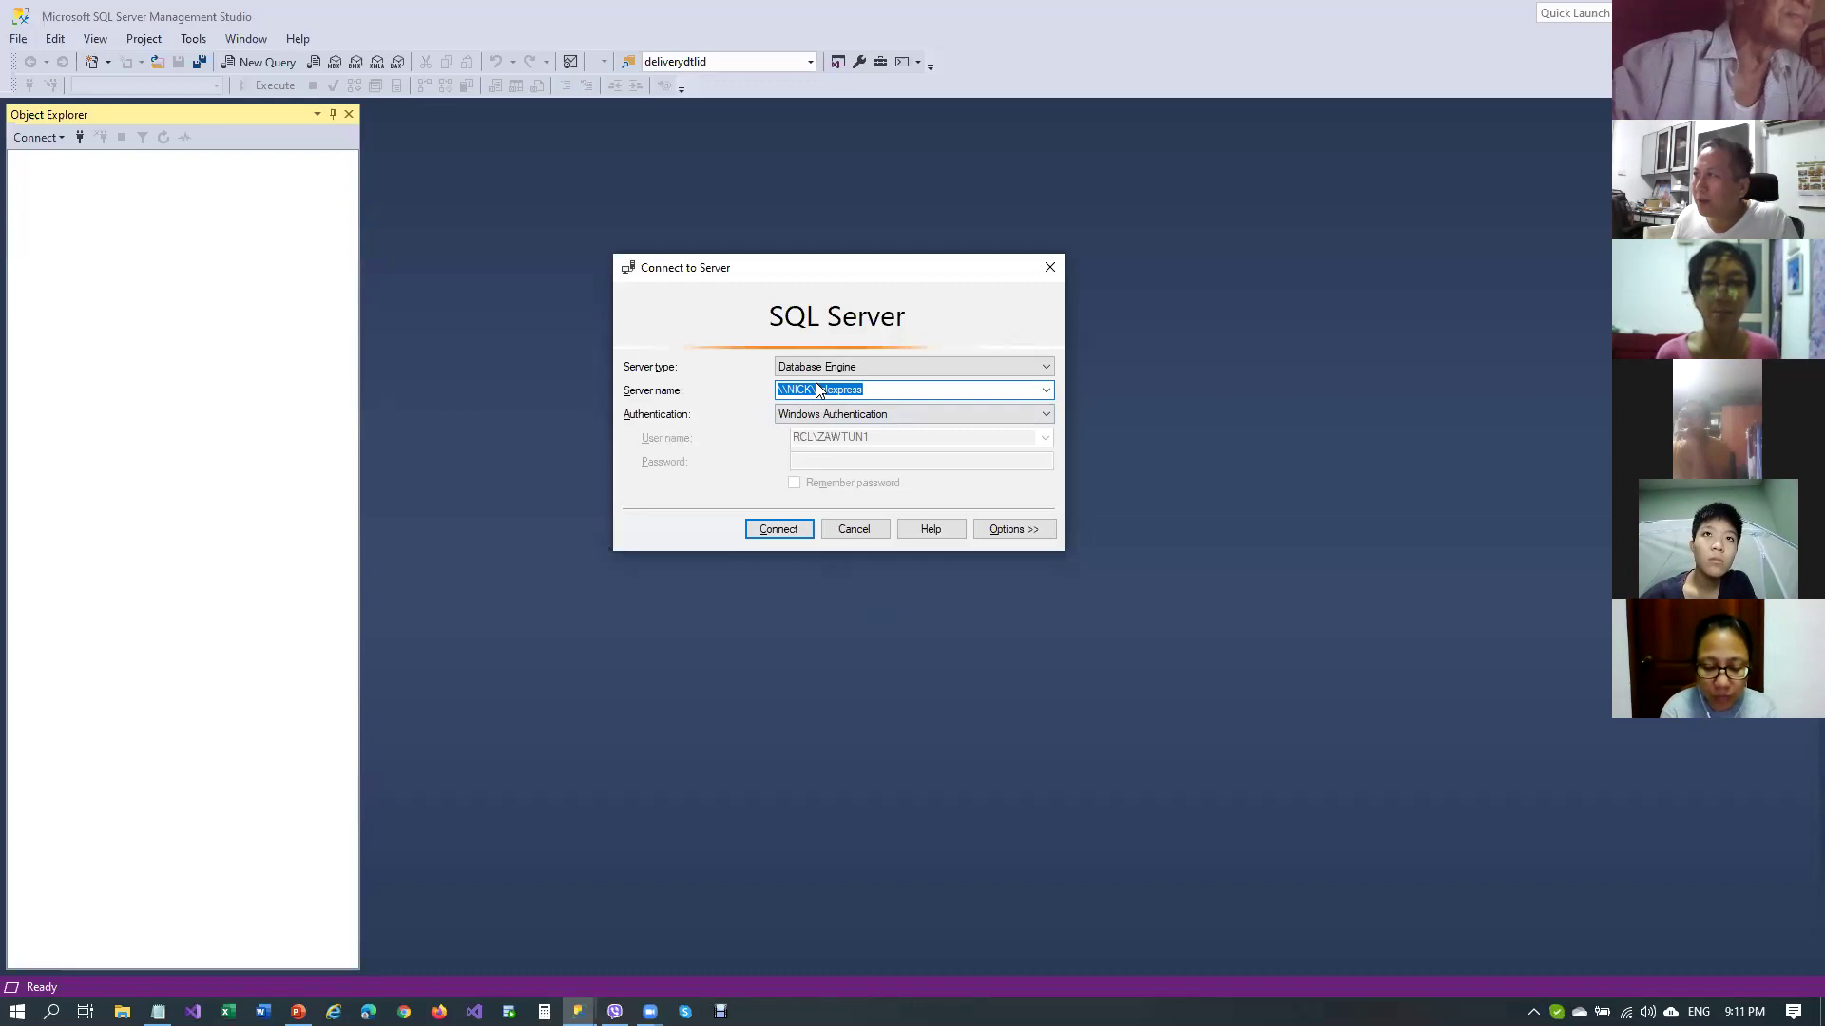
Step: Remove the computer name from the server name and set it back to .\sqlexpress
{"action": "left_click", "coordinate": [901, 395]}
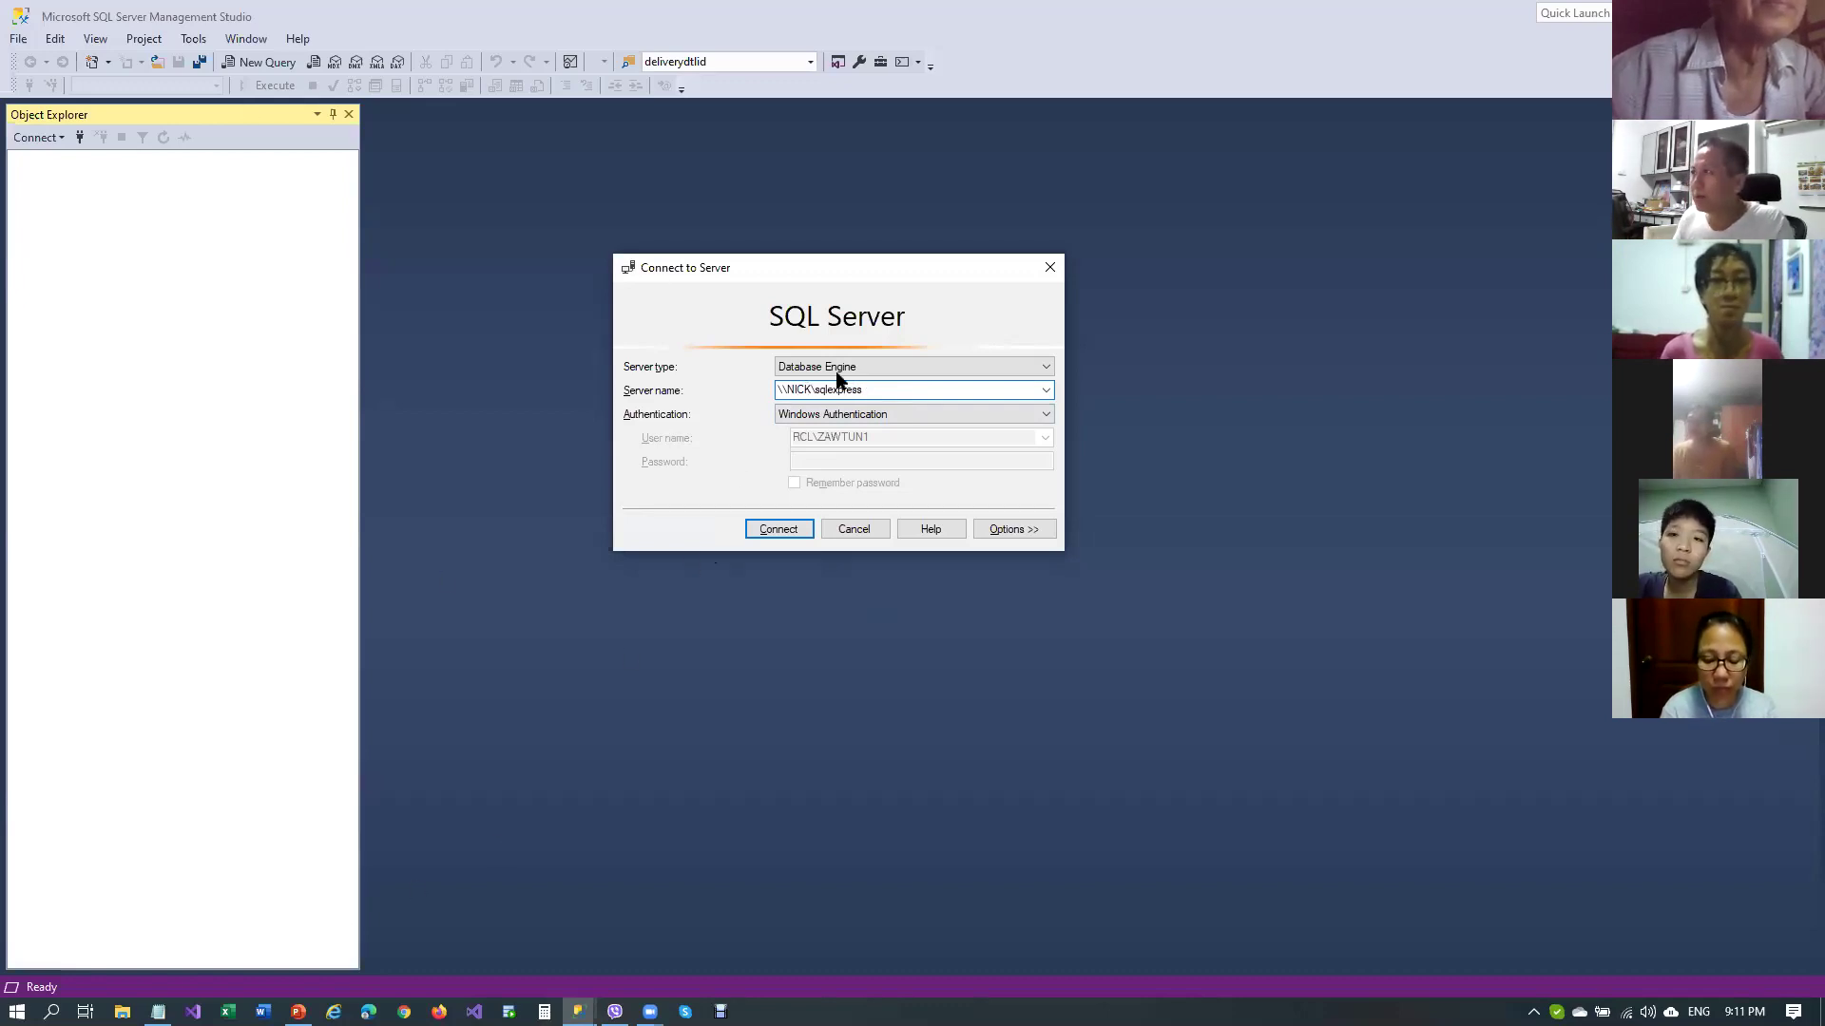
{"action": "left_click_drag", "start_coordinate": [815, 389], "coordinate": [1062, 302]}
{"action": "key", "text": "Left"}
{"action": "key", "text": "shift+Left"}
{"action": "key", "text": "shift+Left"}
{"action": "key", "text": "shift+Left"}
{"action": "key", "text": "shift+Left"}
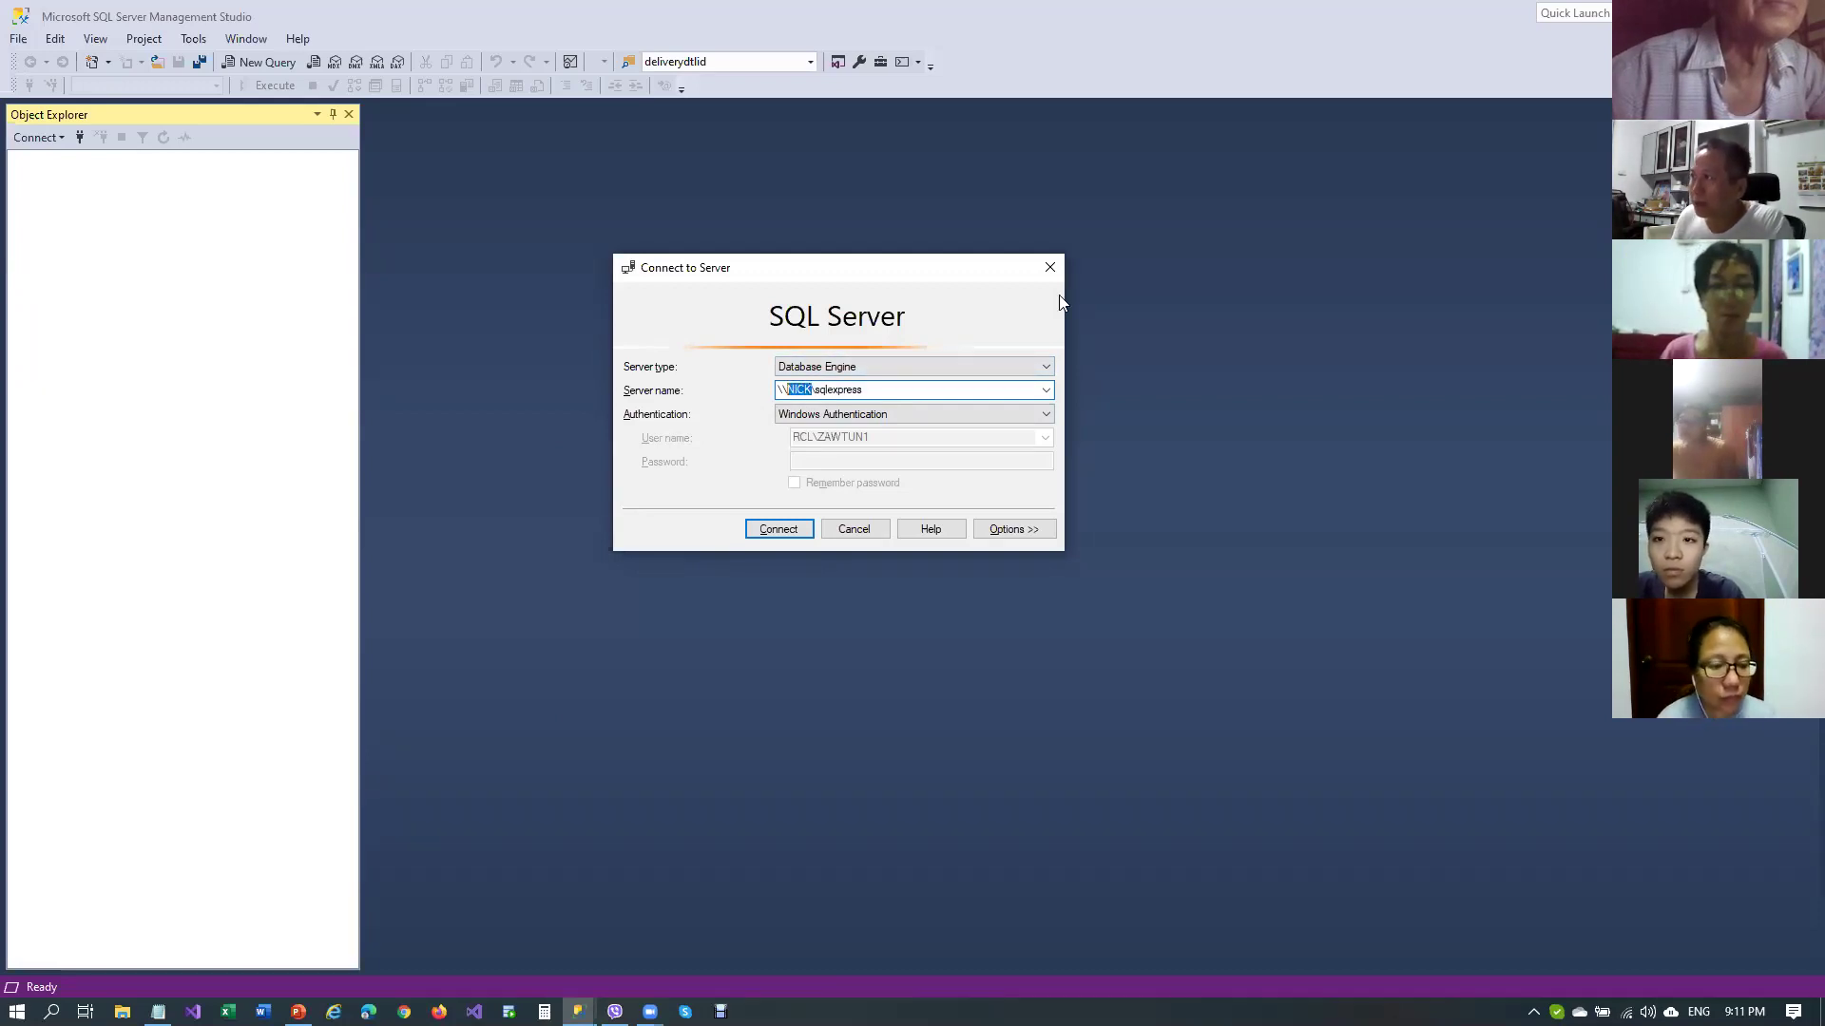
{"action": "key", "text": "BackSpace"}
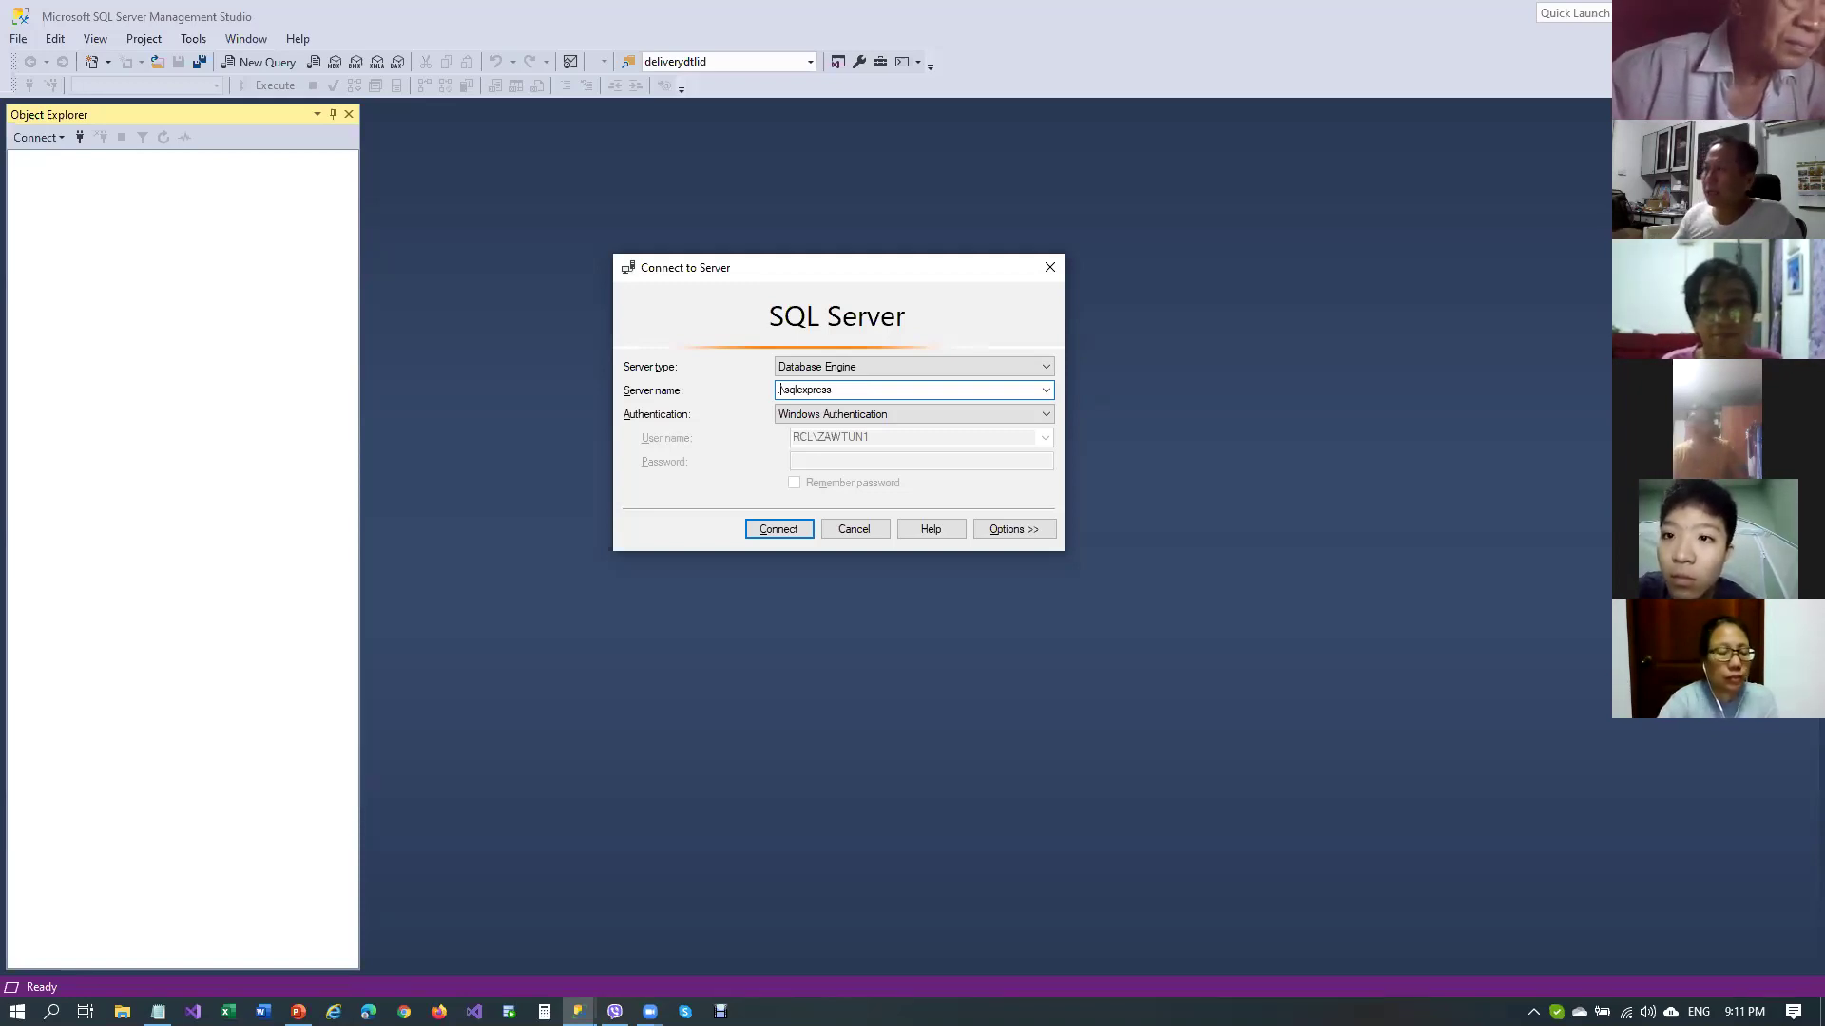
Step: Review the available authentication methods for the server connection, keeping Windows Authentication
{"action": "left_click", "coordinate": [1034, 415]}
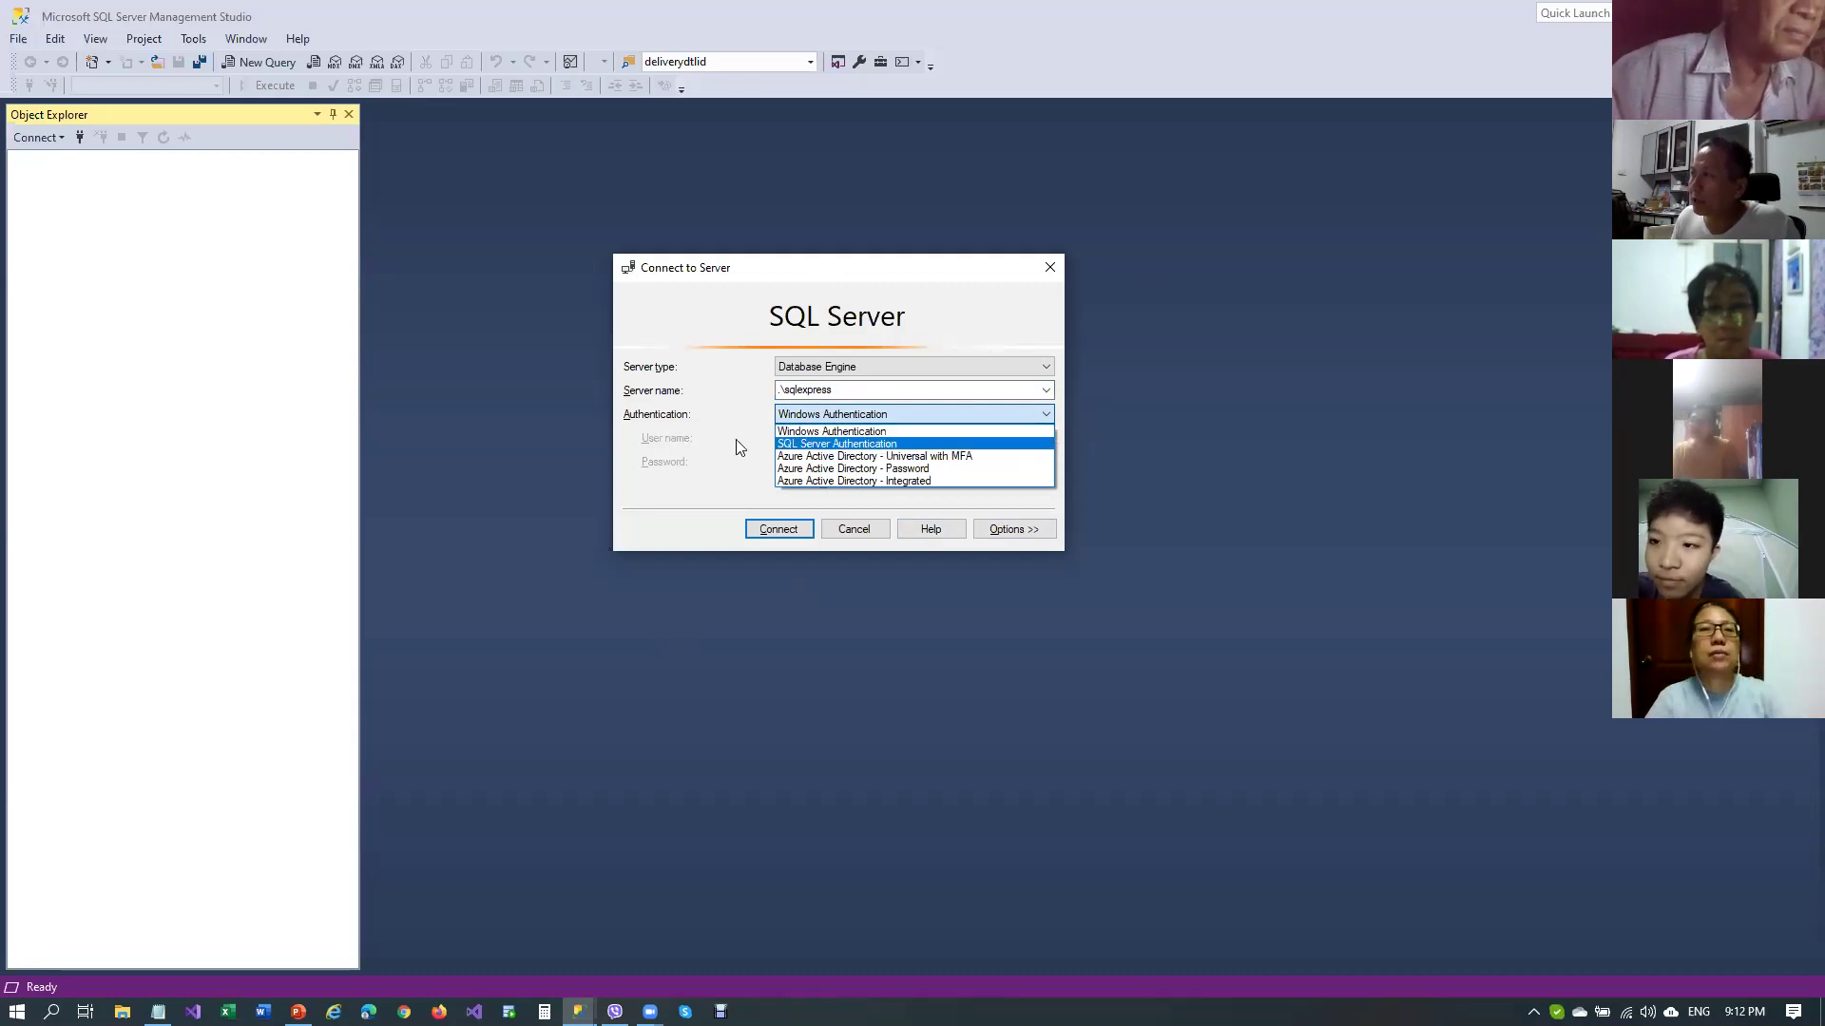
{"action": "left_click", "coordinate": [707, 412]}
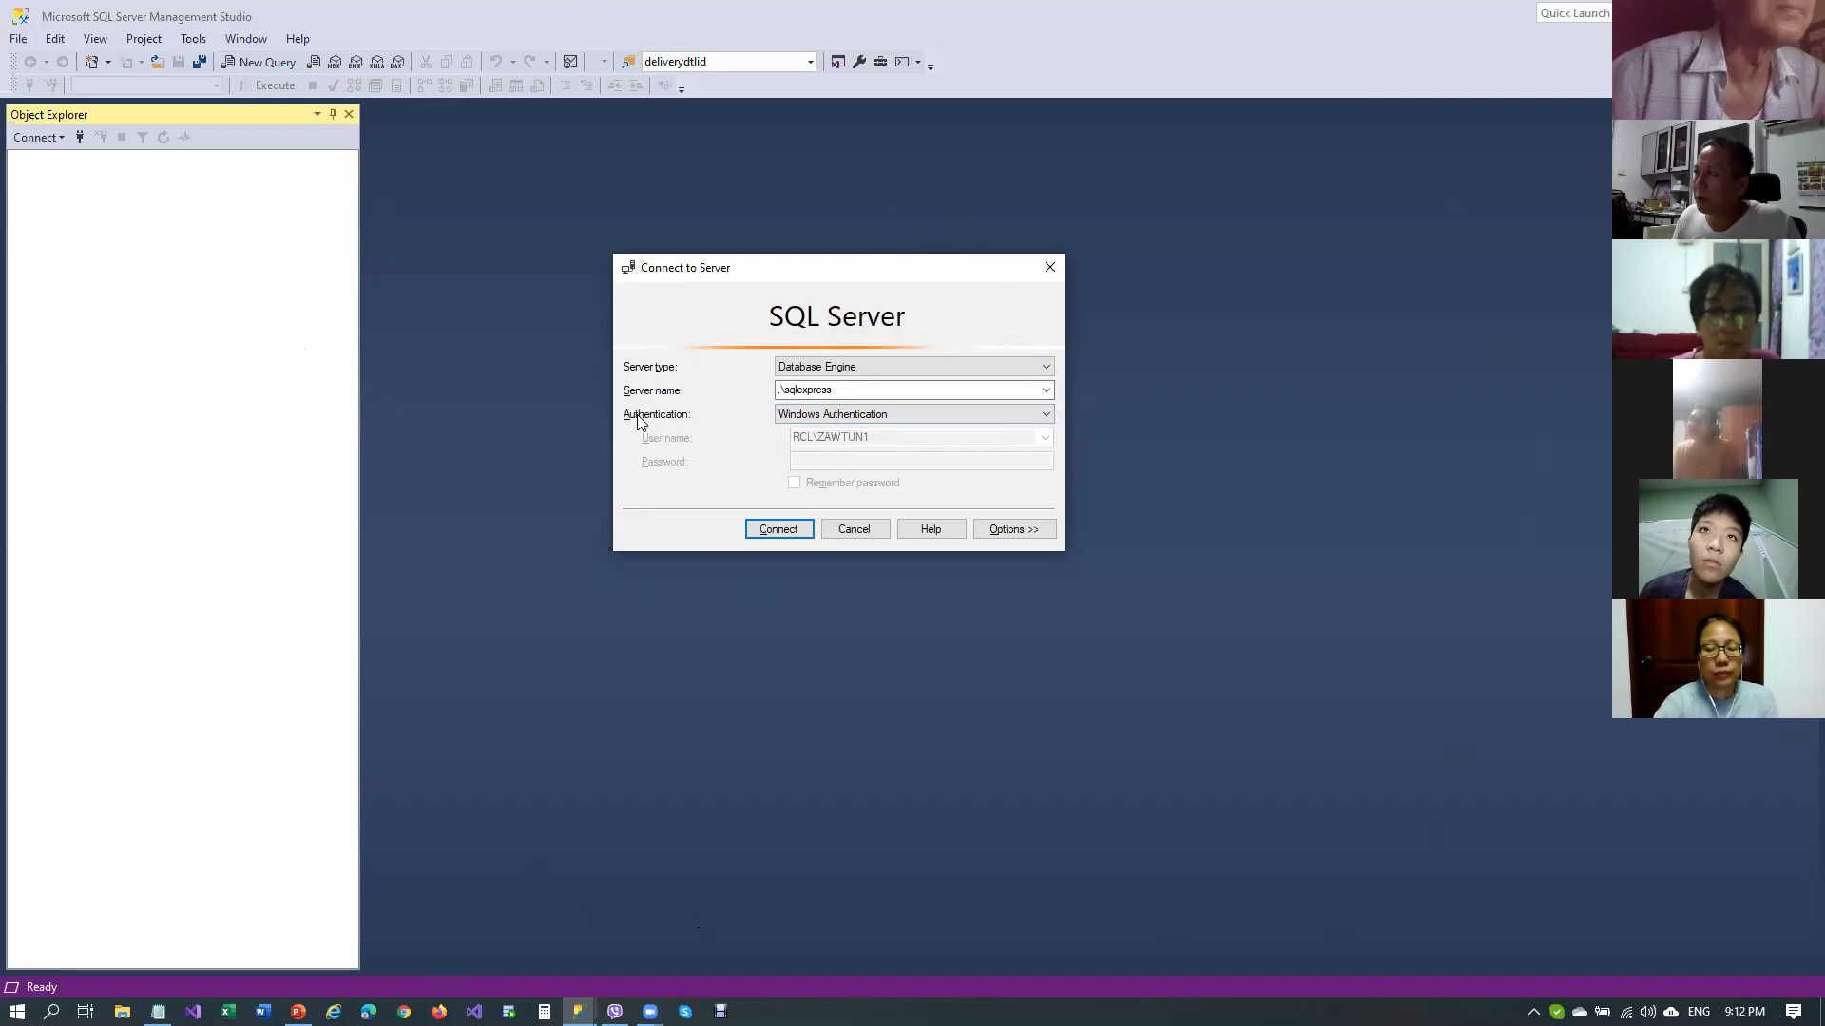
{"action": "left_click", "coordinate": [826, 419]}
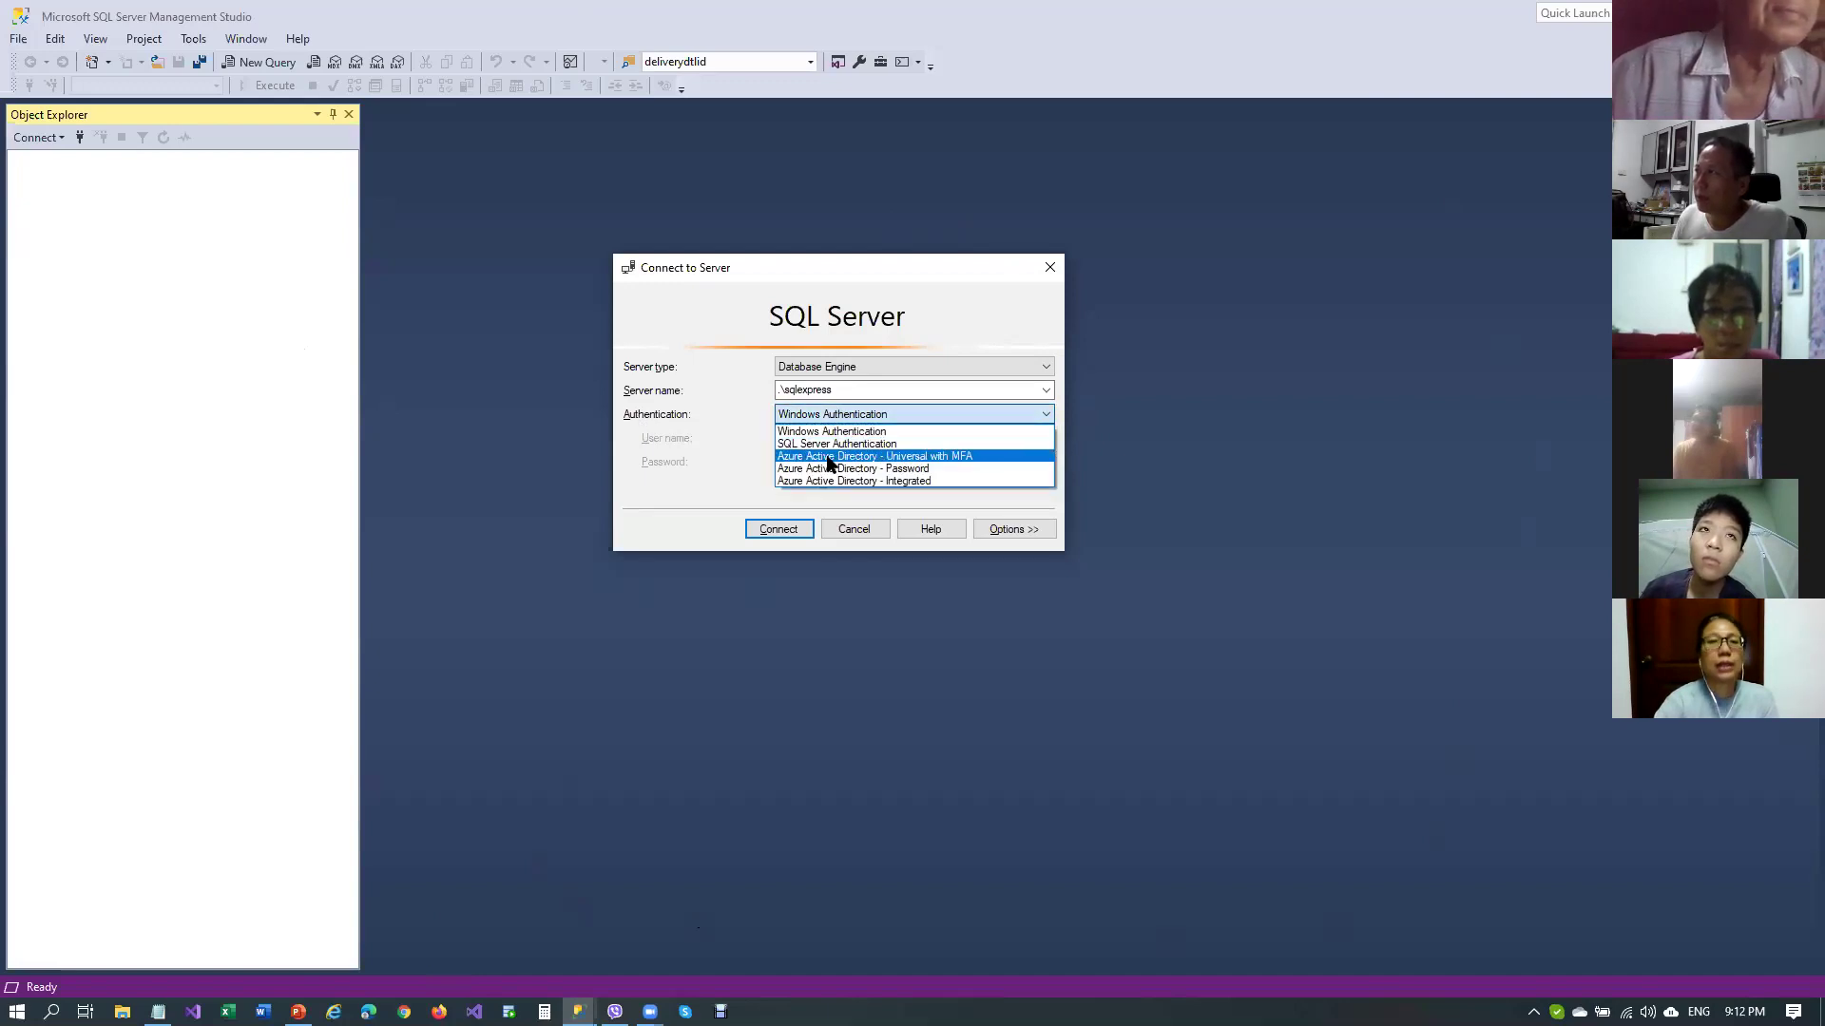
{"action": "left_click", "coordinate": [676, 409]}
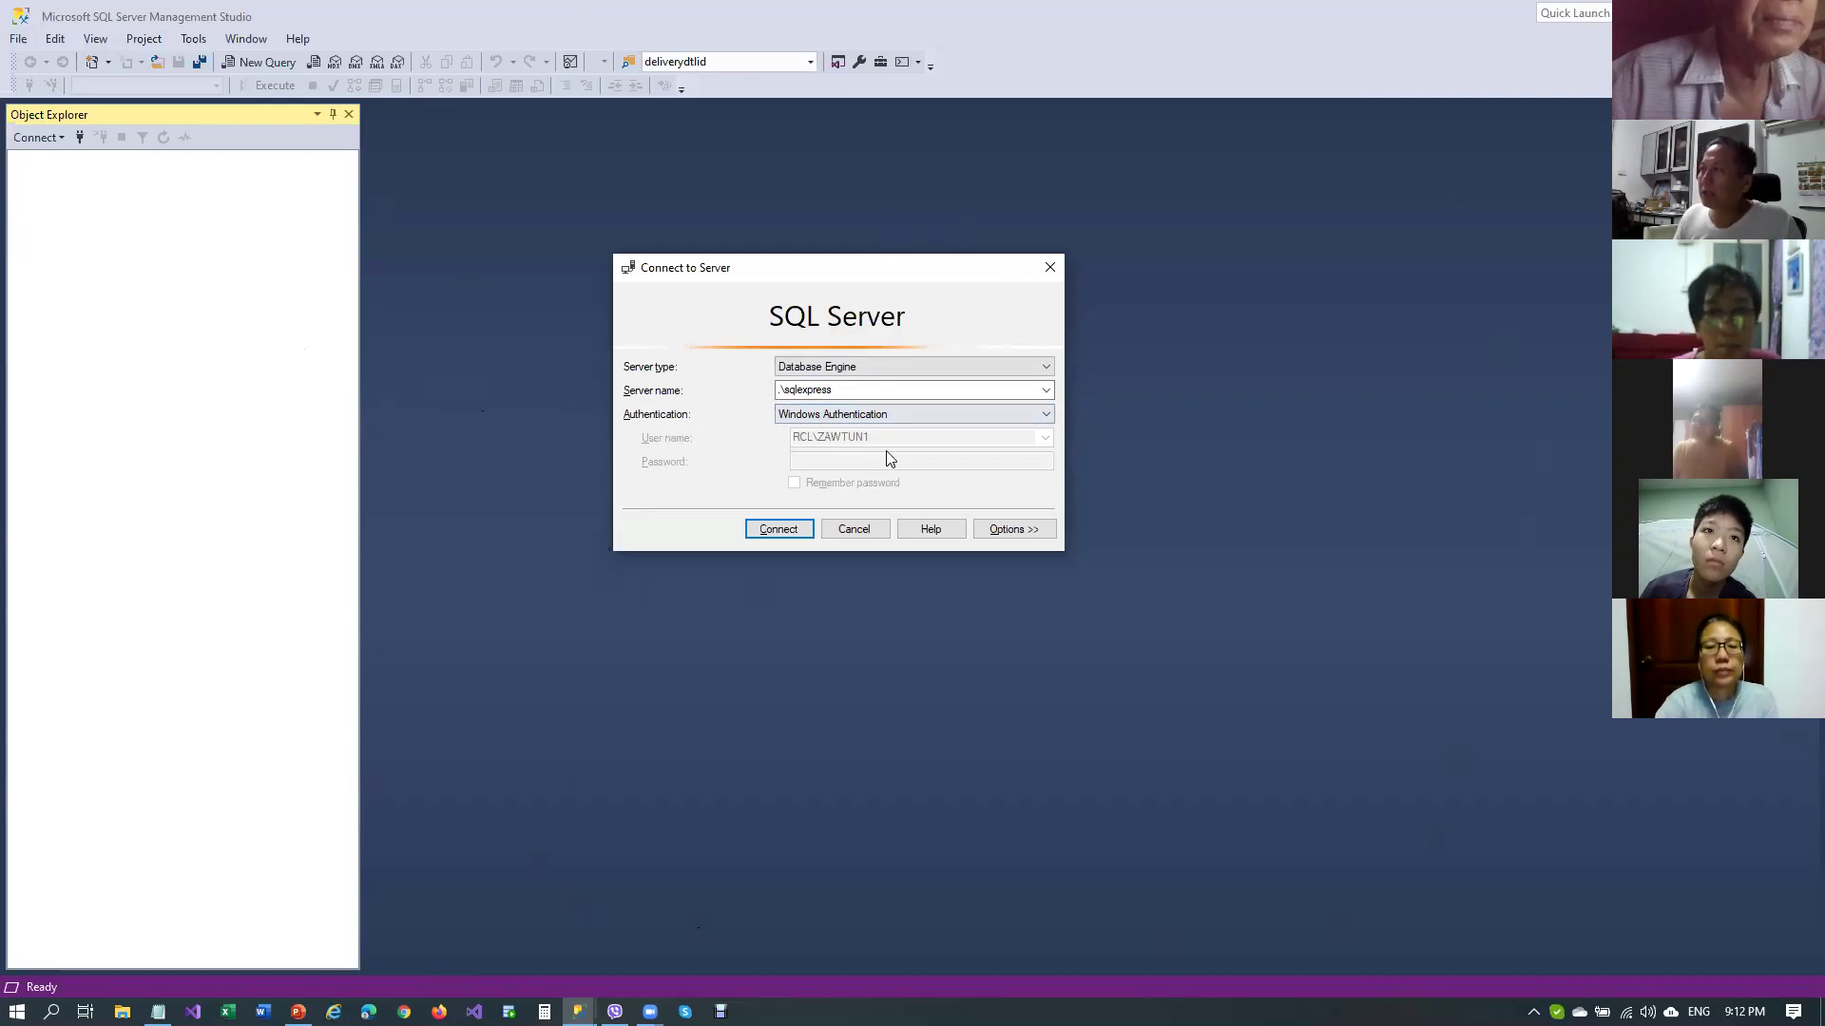
{"action": "left_click", "coordinate": [842, 417]}
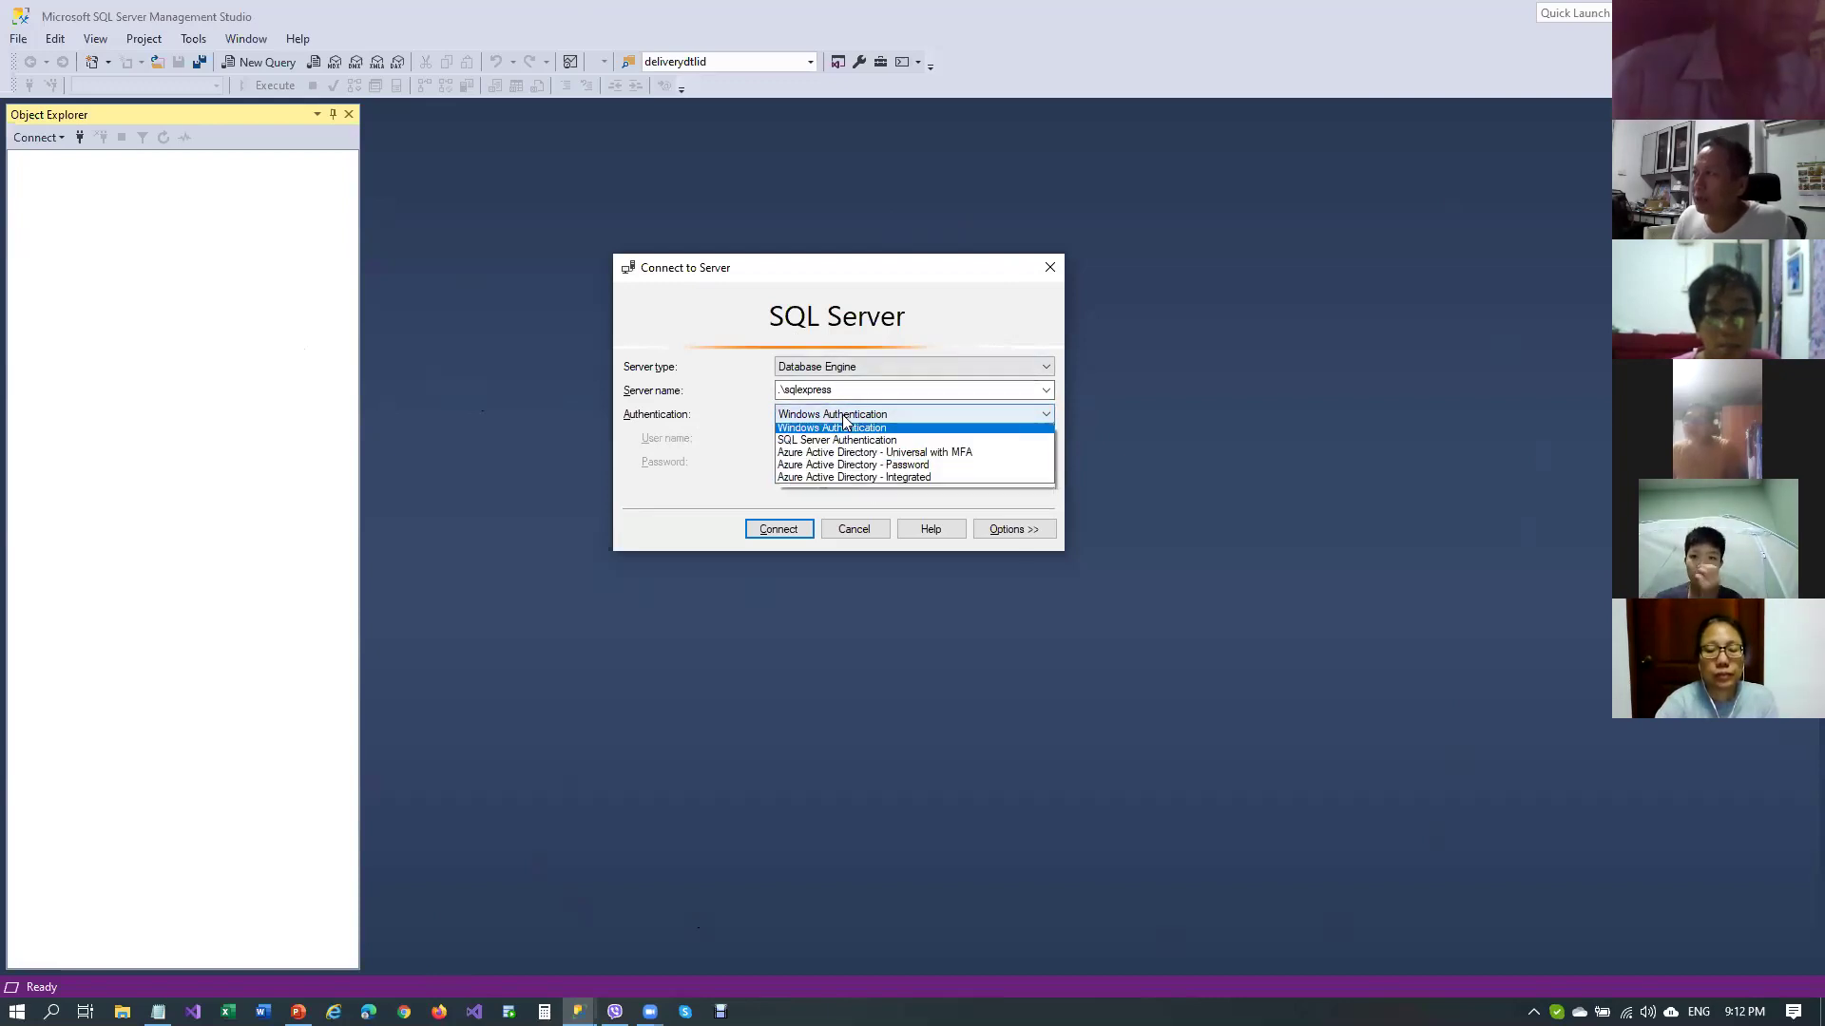
{"action": "left_click", "coordinate": [851, 419]}
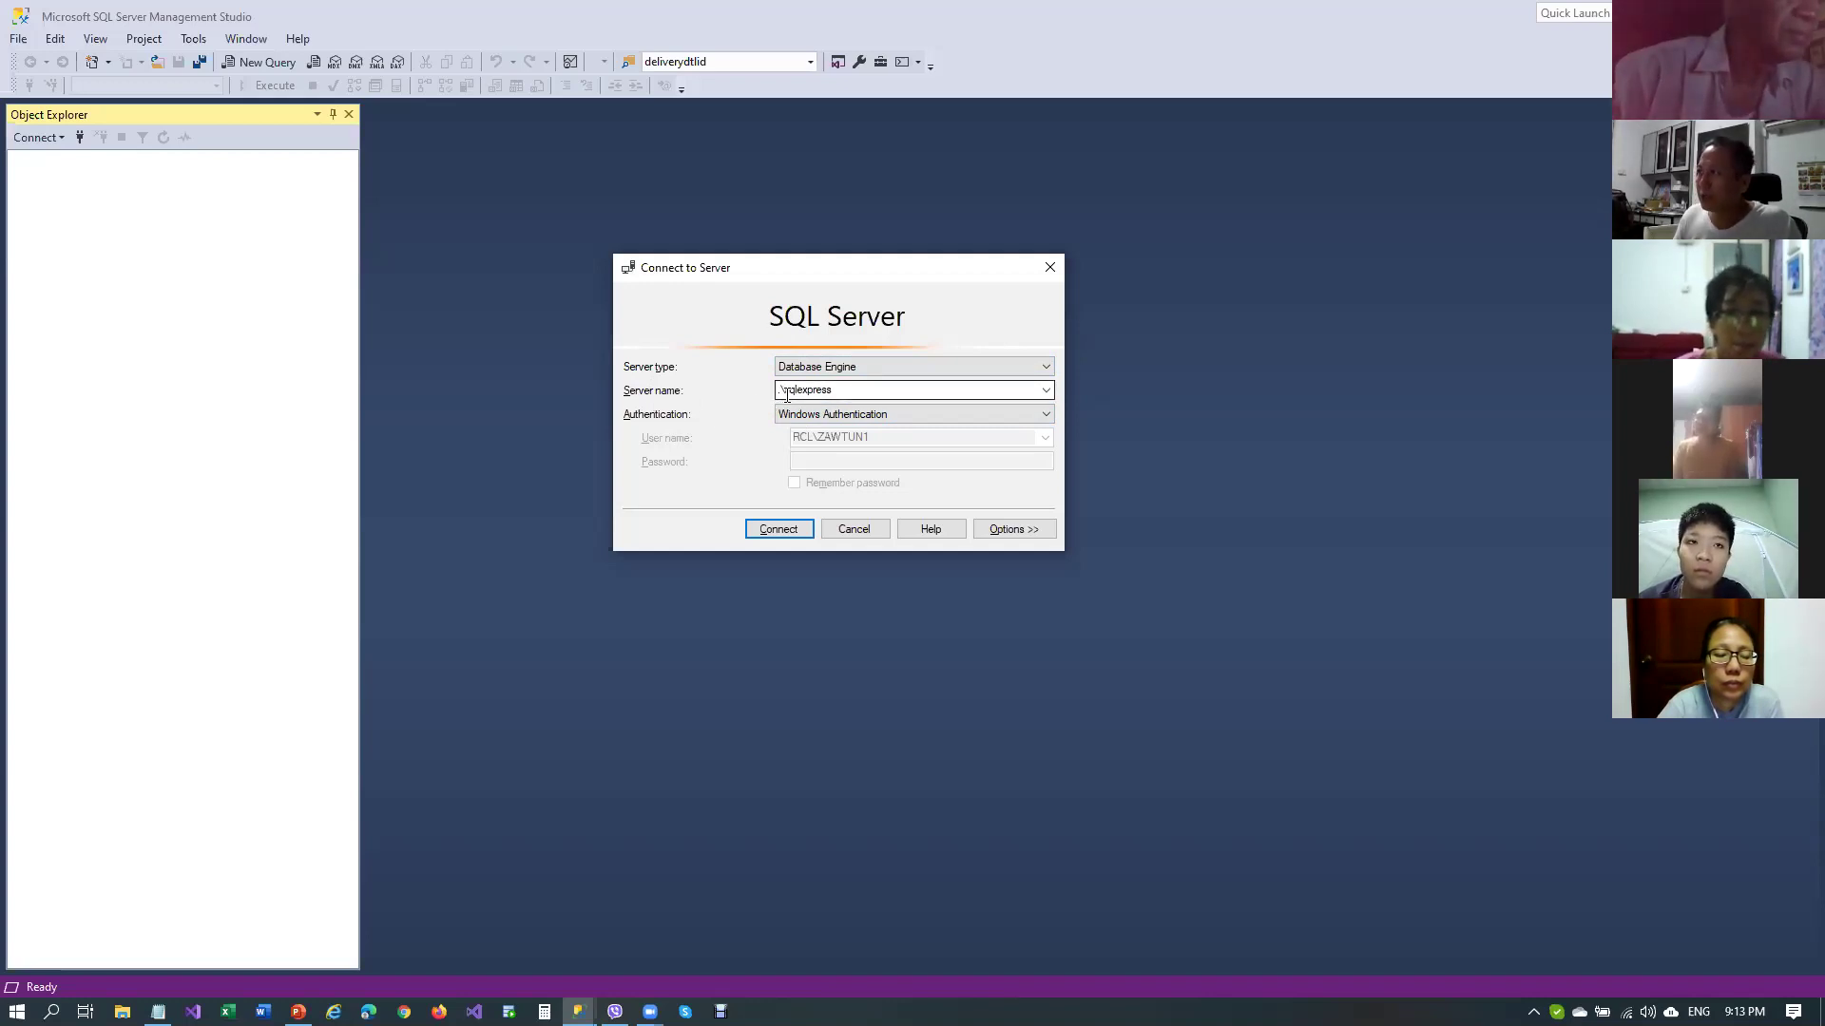
Step: Connect to the .\sqlexpress server with Windows Authentication
{"action": "double_click", "coordinate": [826, 391]}
{"action": "left_click", "coordinate": [812, 391]}
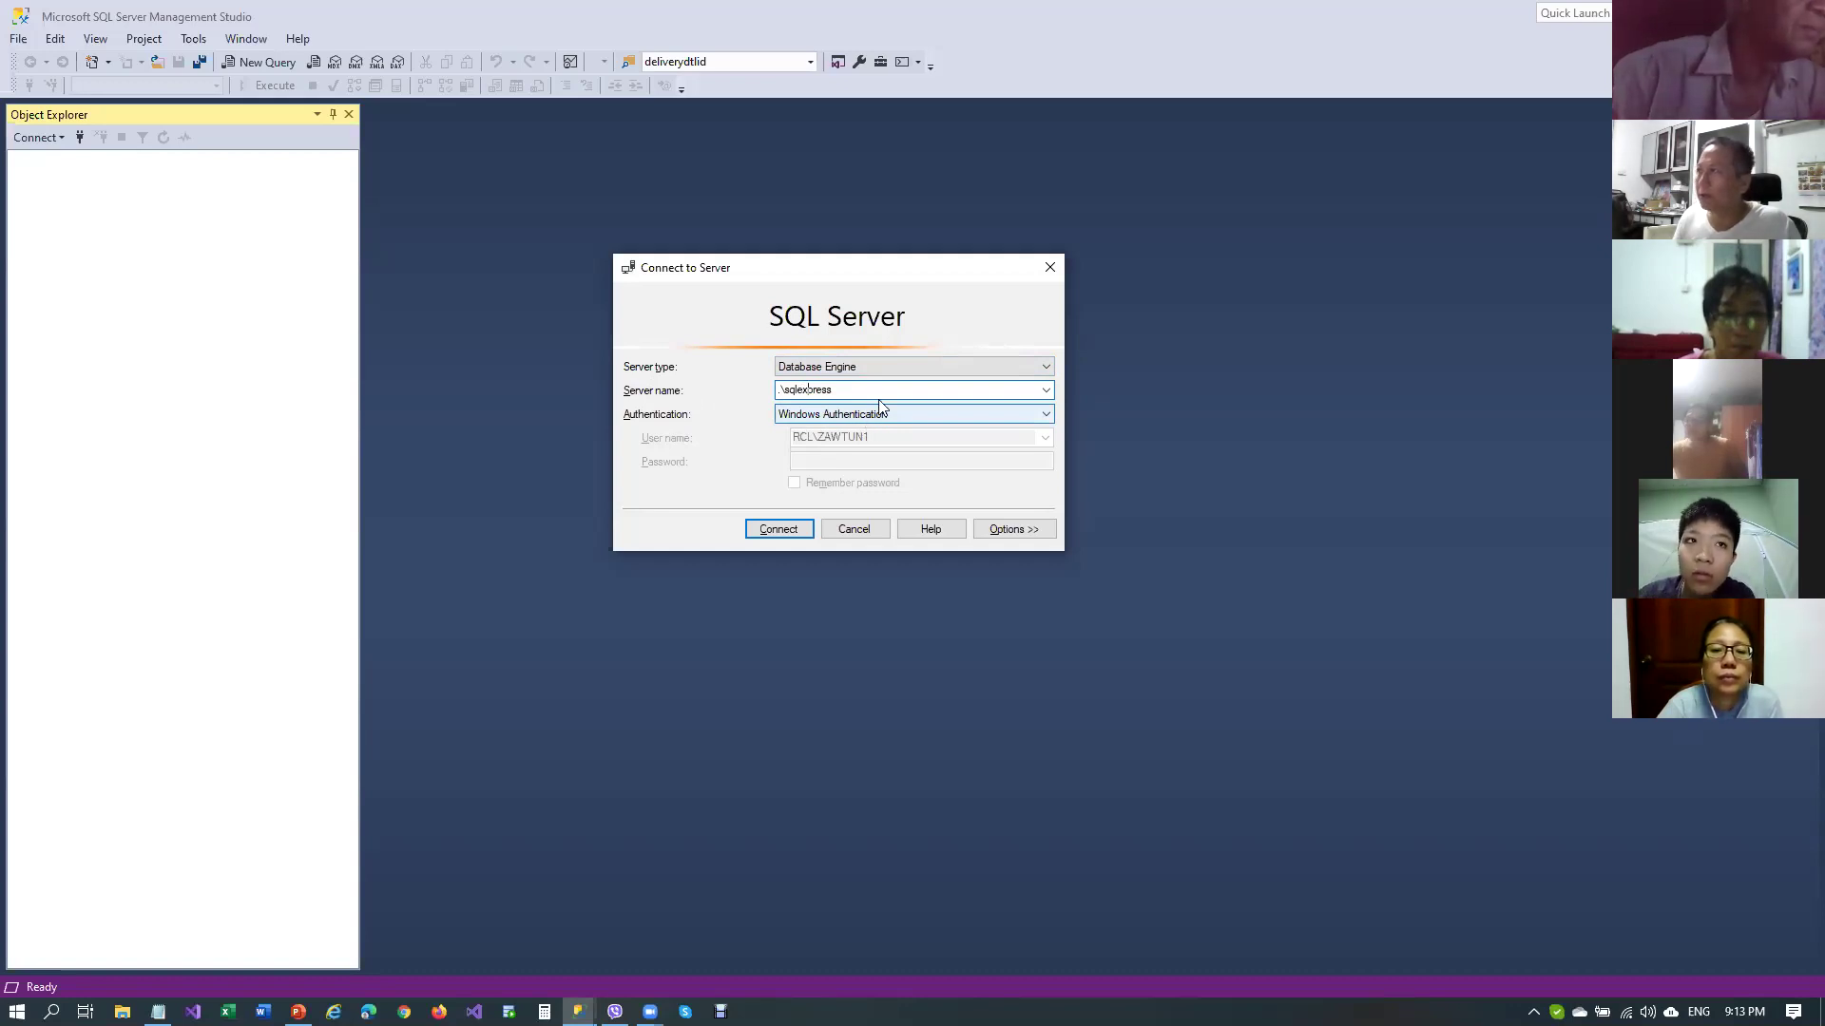
{"action": "left_click", "coordinate": [785, 529]}
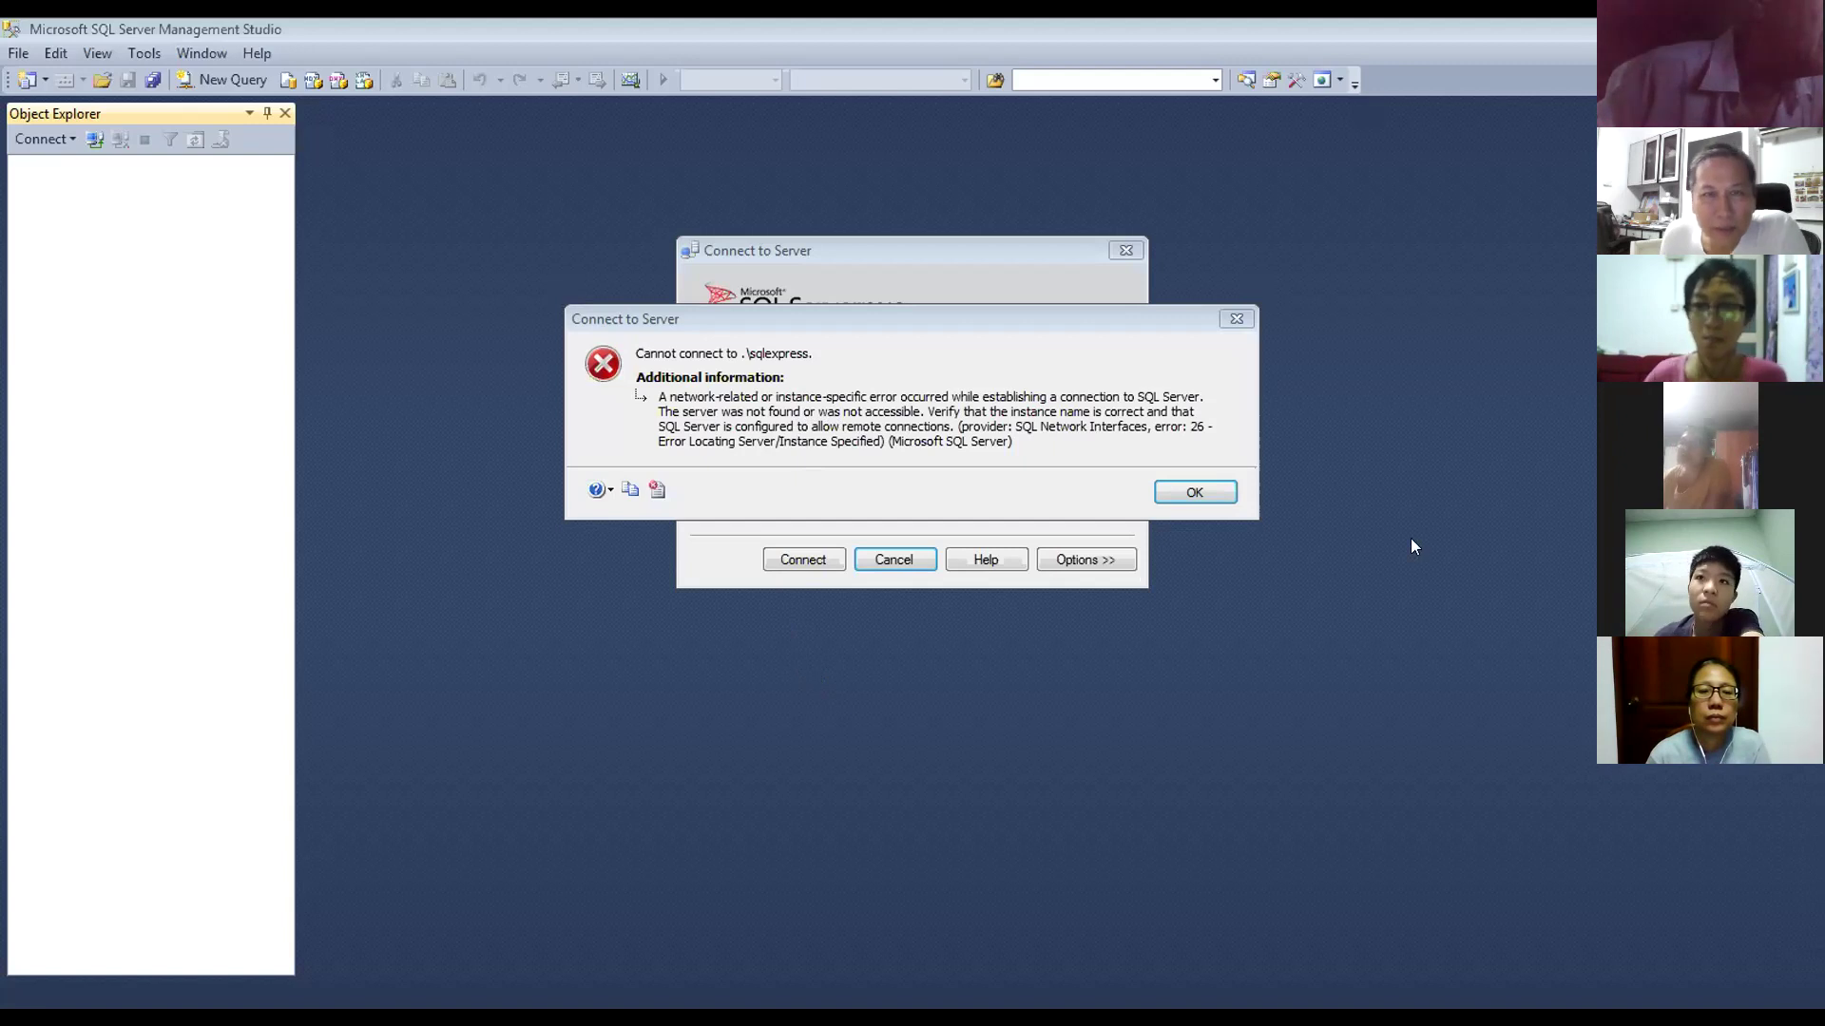
Step: Dismiss the connection error and connect to the (localdb)\mth server with Windows Authentication
{"action": "left_click", "coordinate": [1158, 483]}
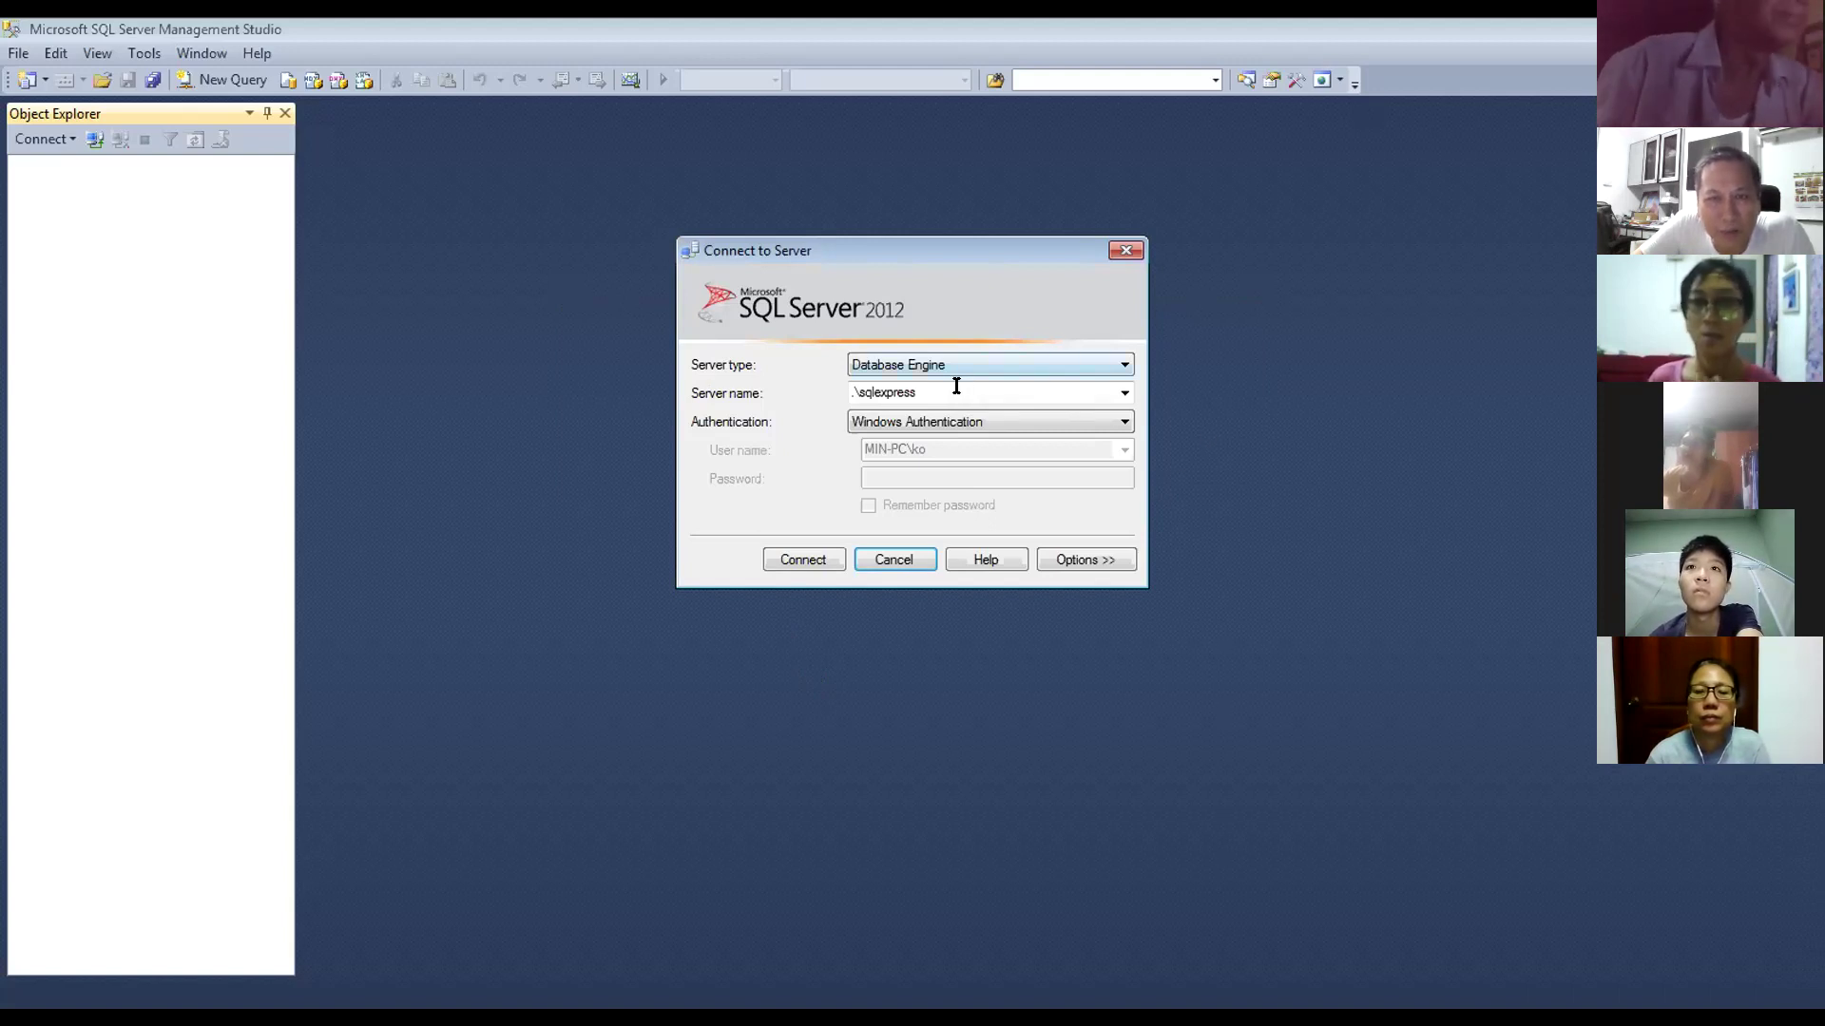
{"action": "left_click", "coordinate": [1124, 392]}
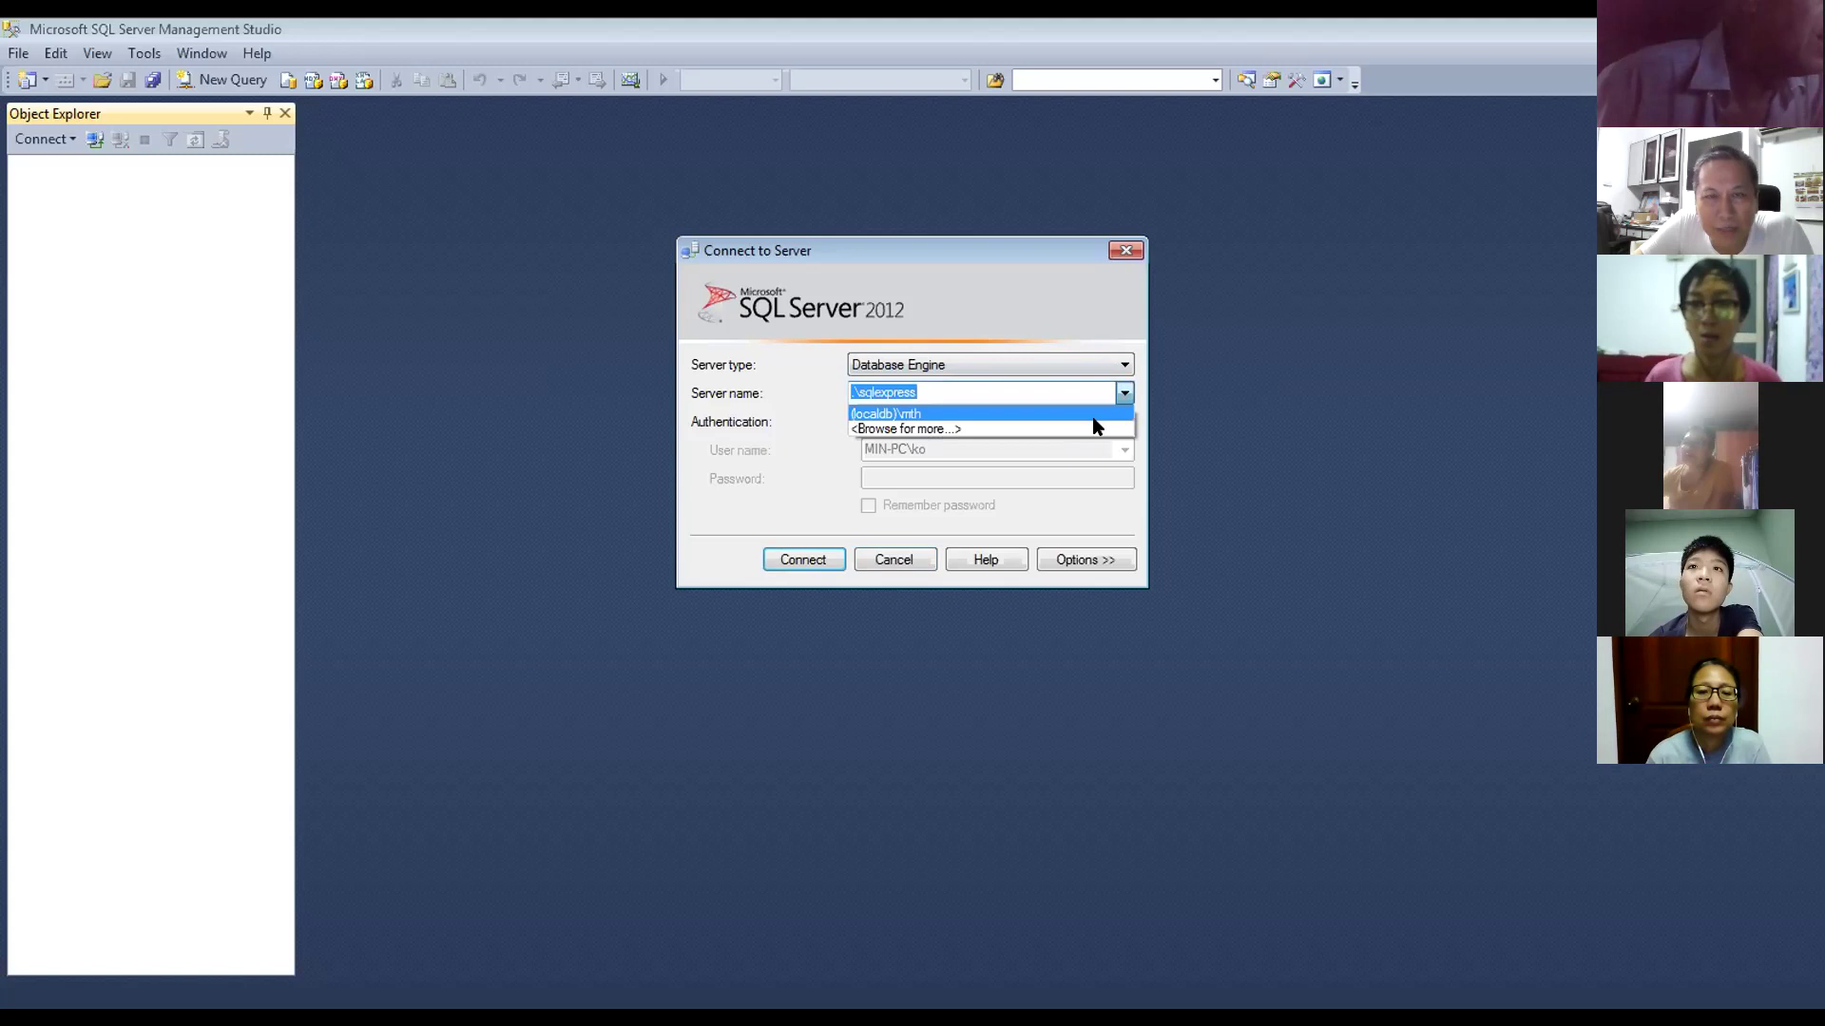
{"action": "left_click", "coordinate": [1093, 417]}
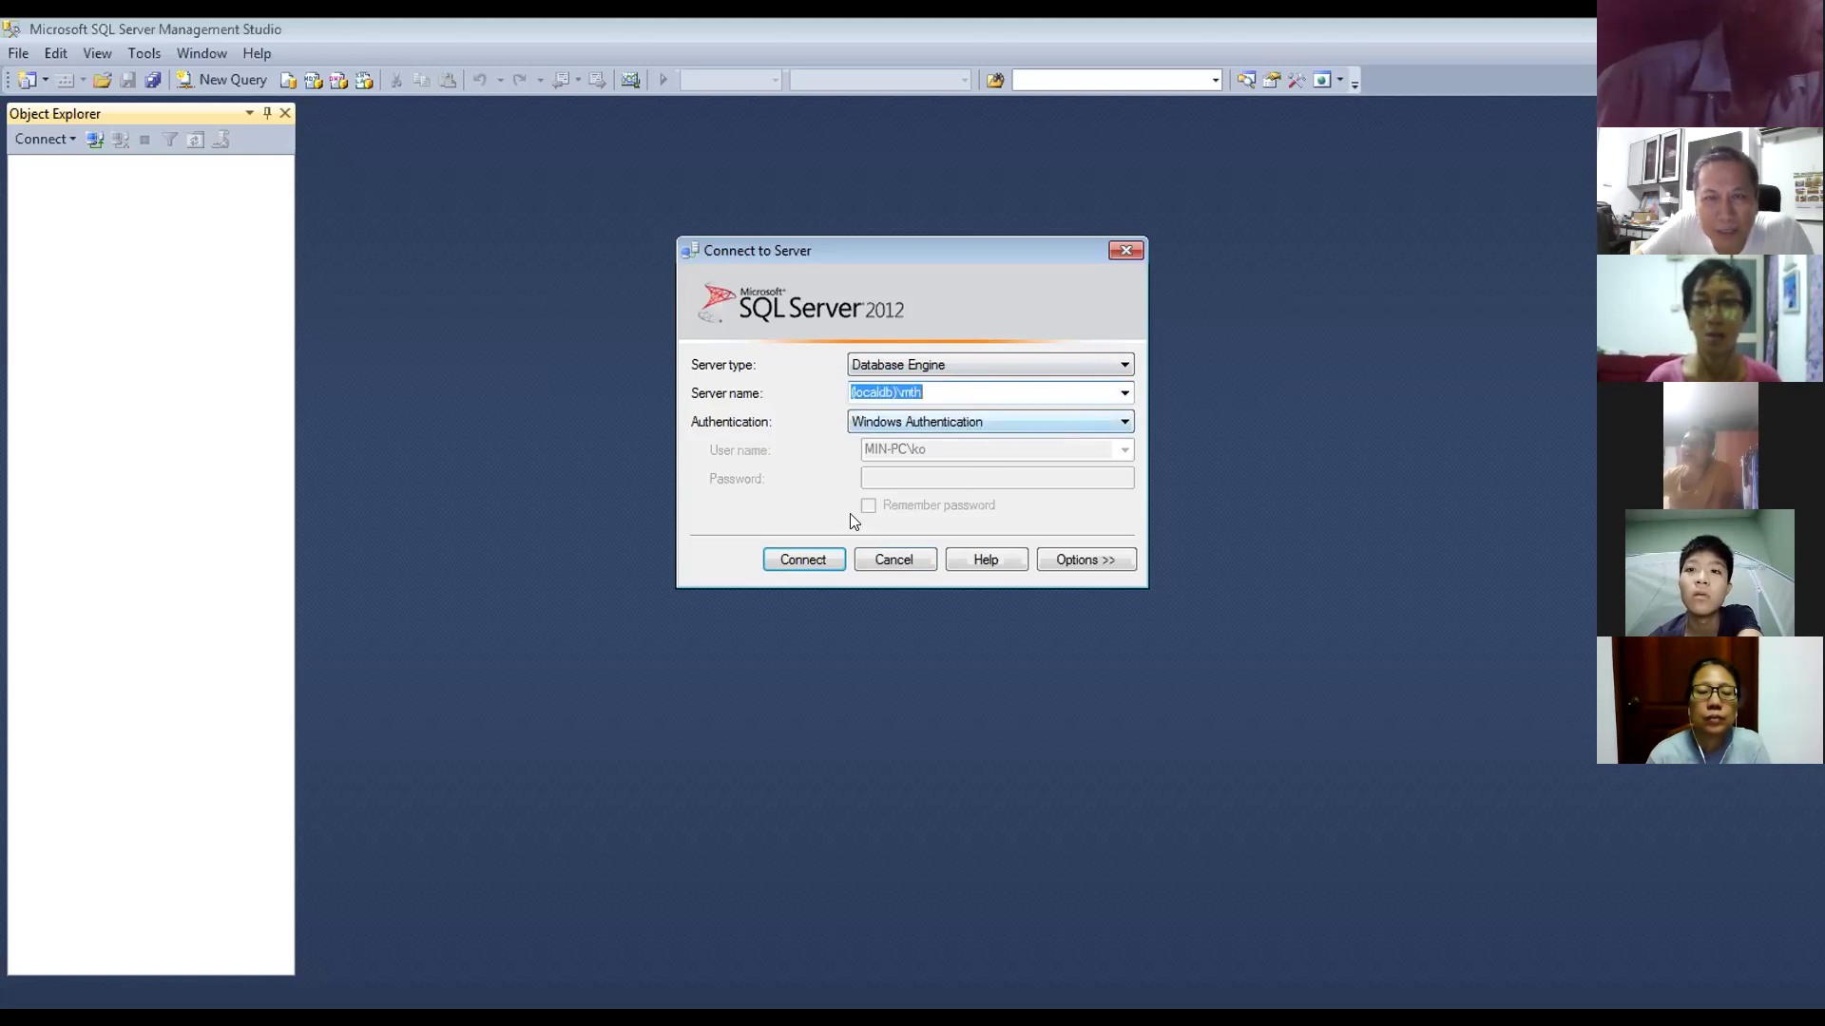
{"action": "left_click", "coordinate": [798, 560]}
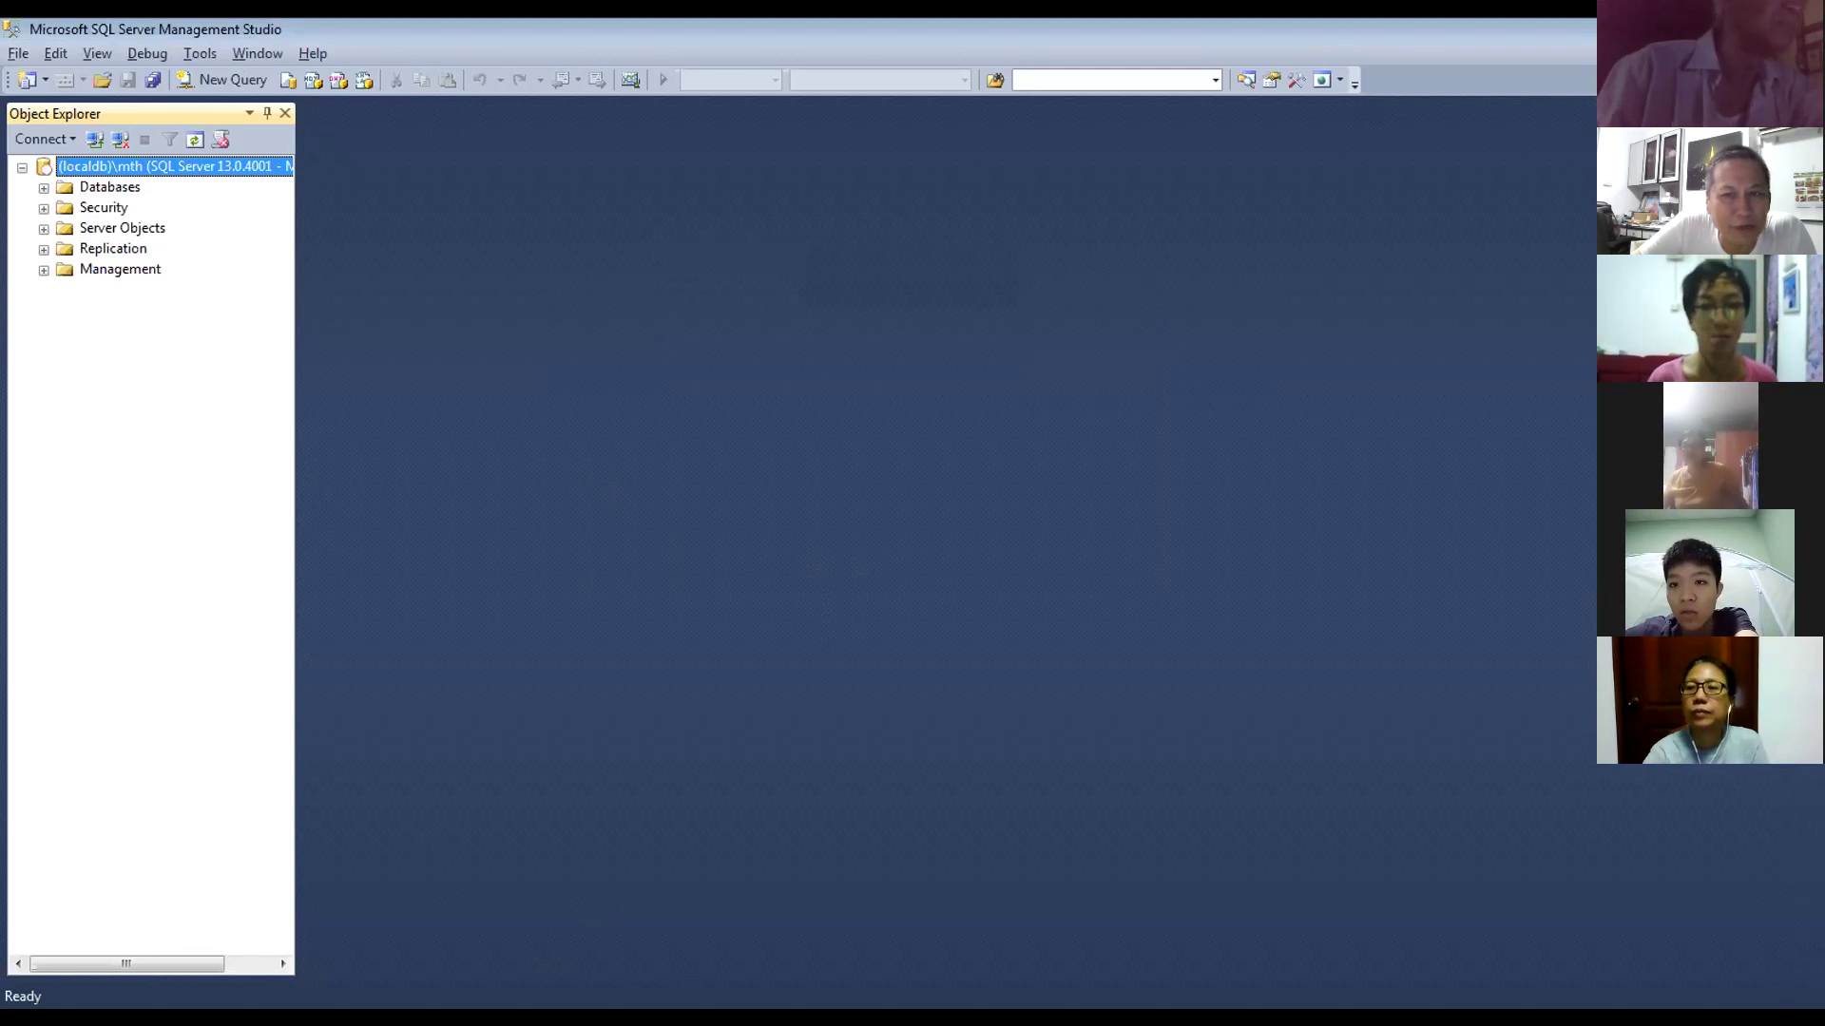
Step: Expand the Databases folder of the (localdb)\mth server and open the New Database dialog
{"action": "left_click", "coordinate": [43, 188]}
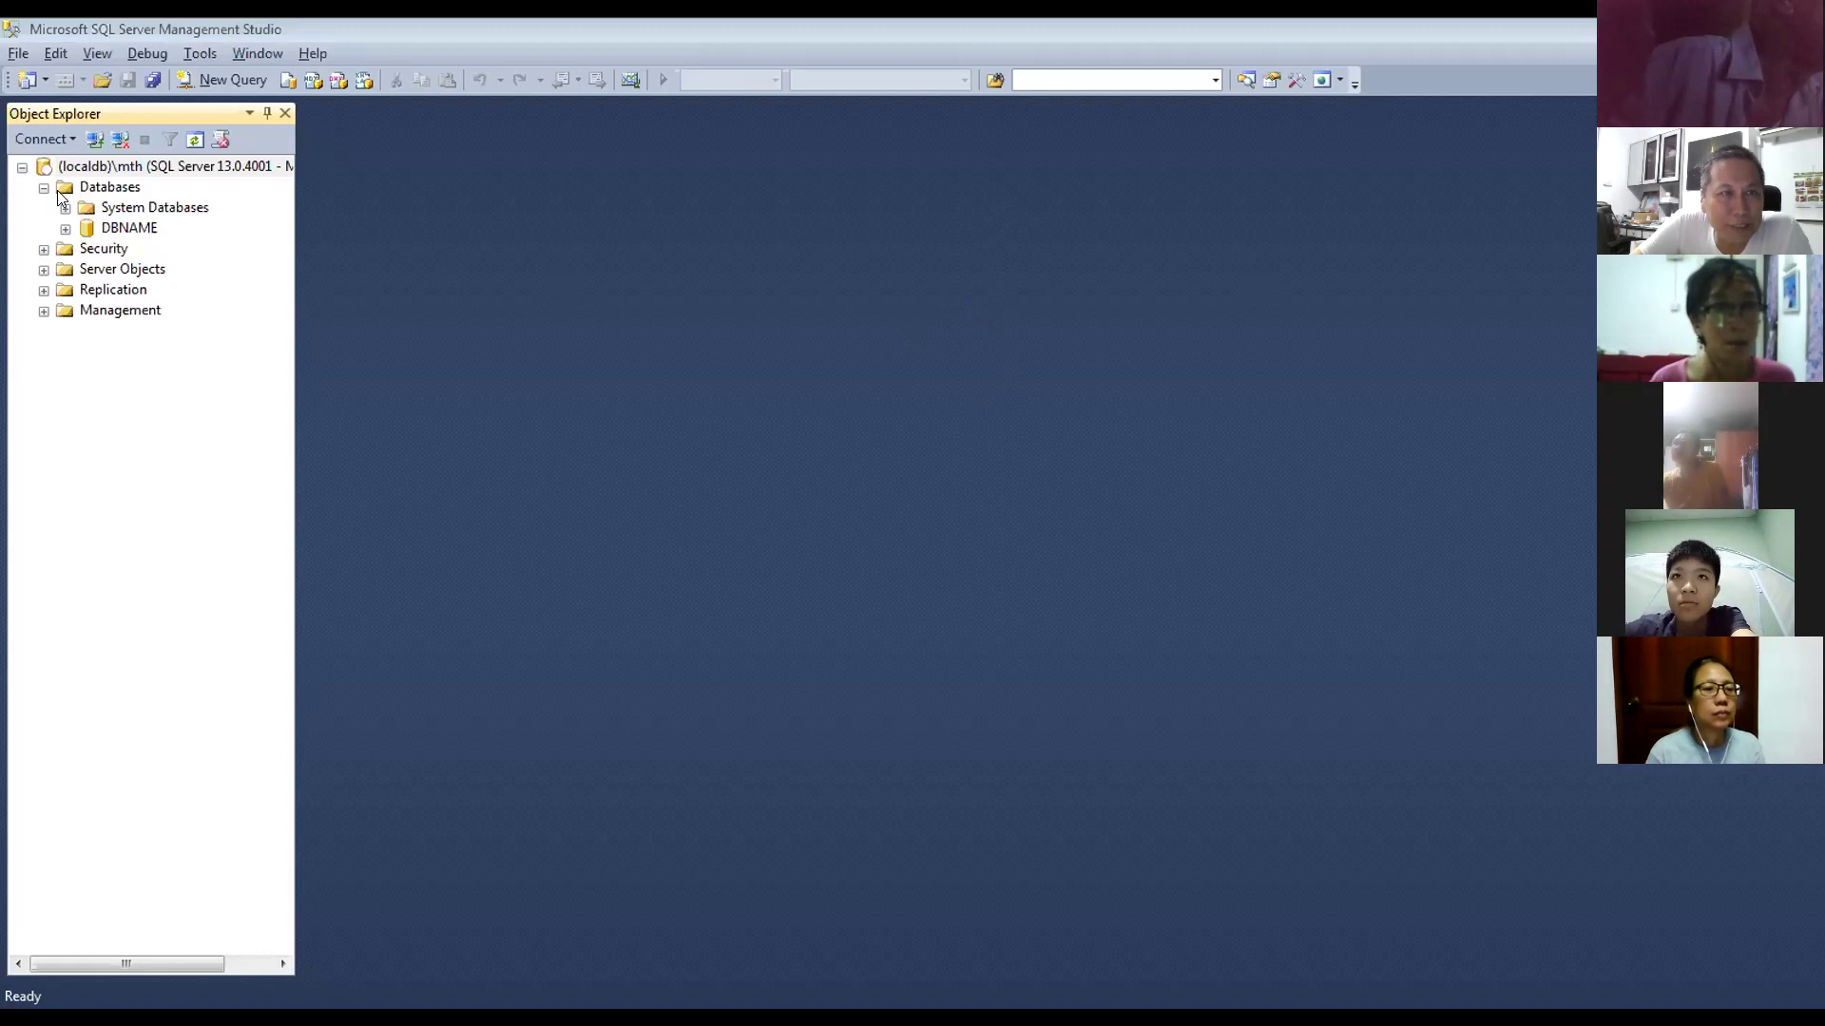
{"action": "right_click", "coordinate": [93, 194]}
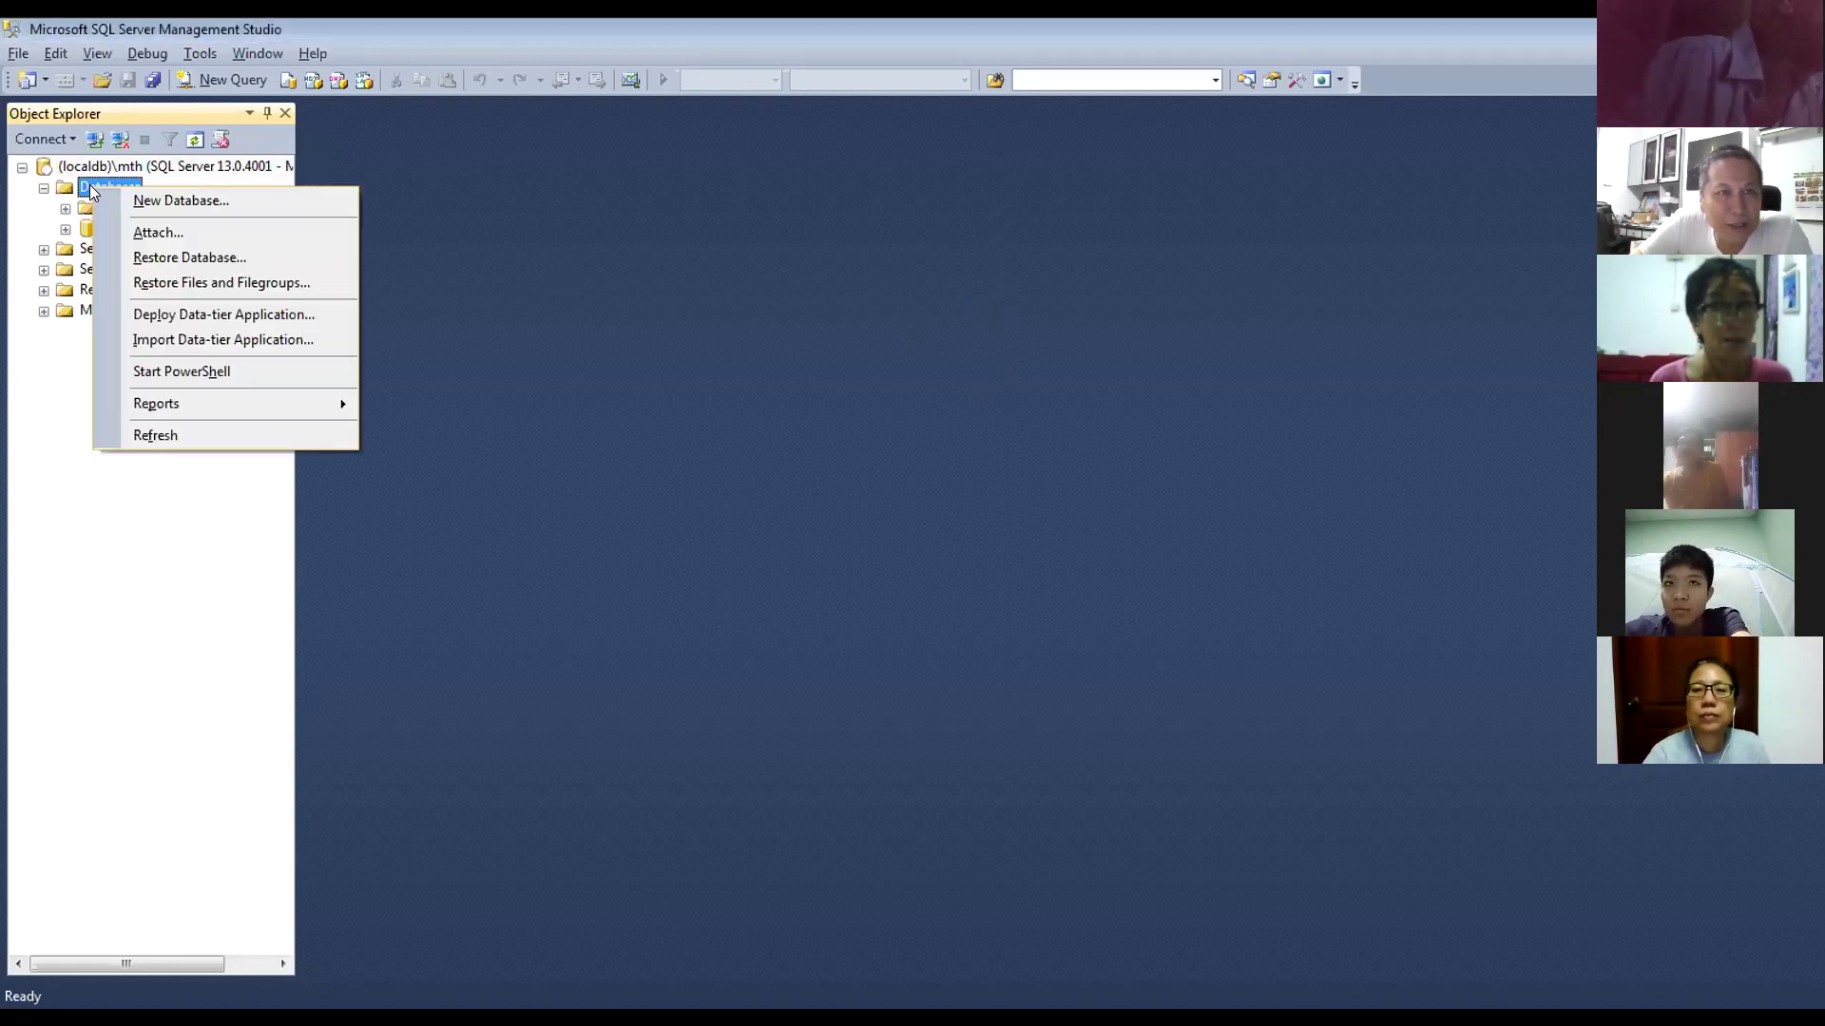
{"action": "left_click", "coordinate": [137, 198]}
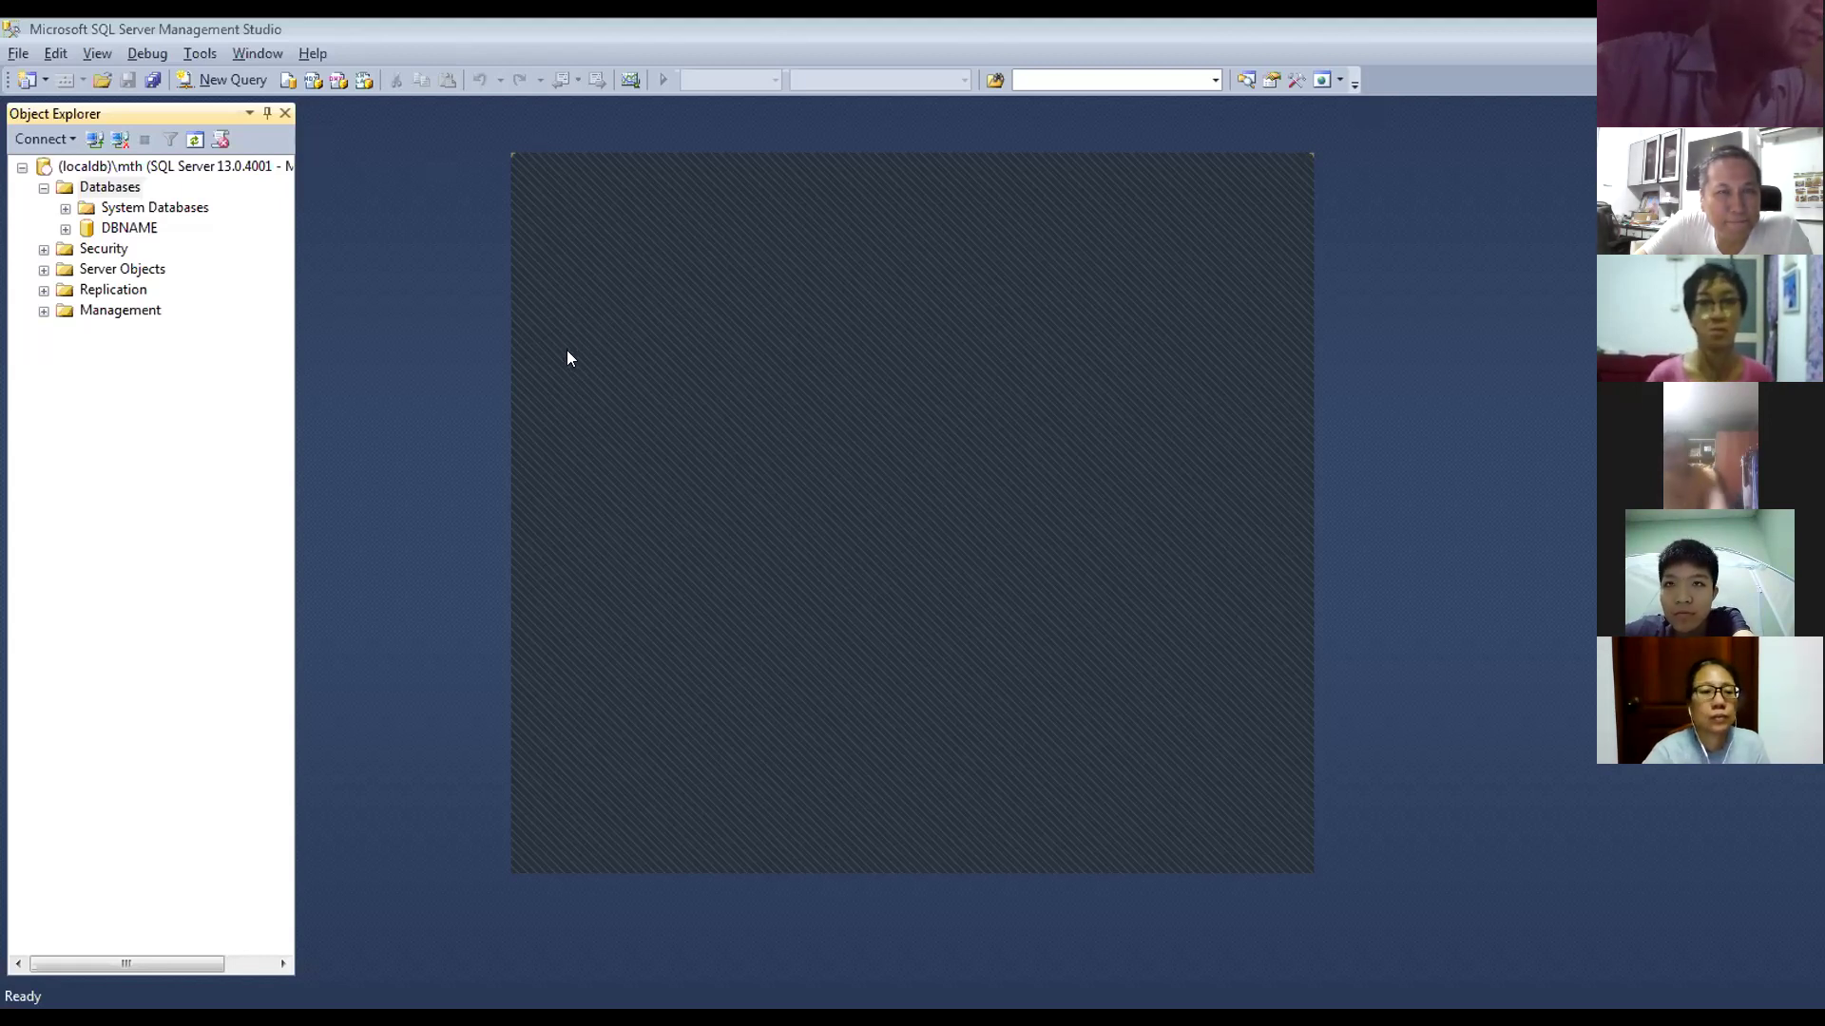
{"action": "left_click_drag", "start_coordinate": [822, 170], "coordinate": [811, 266]}
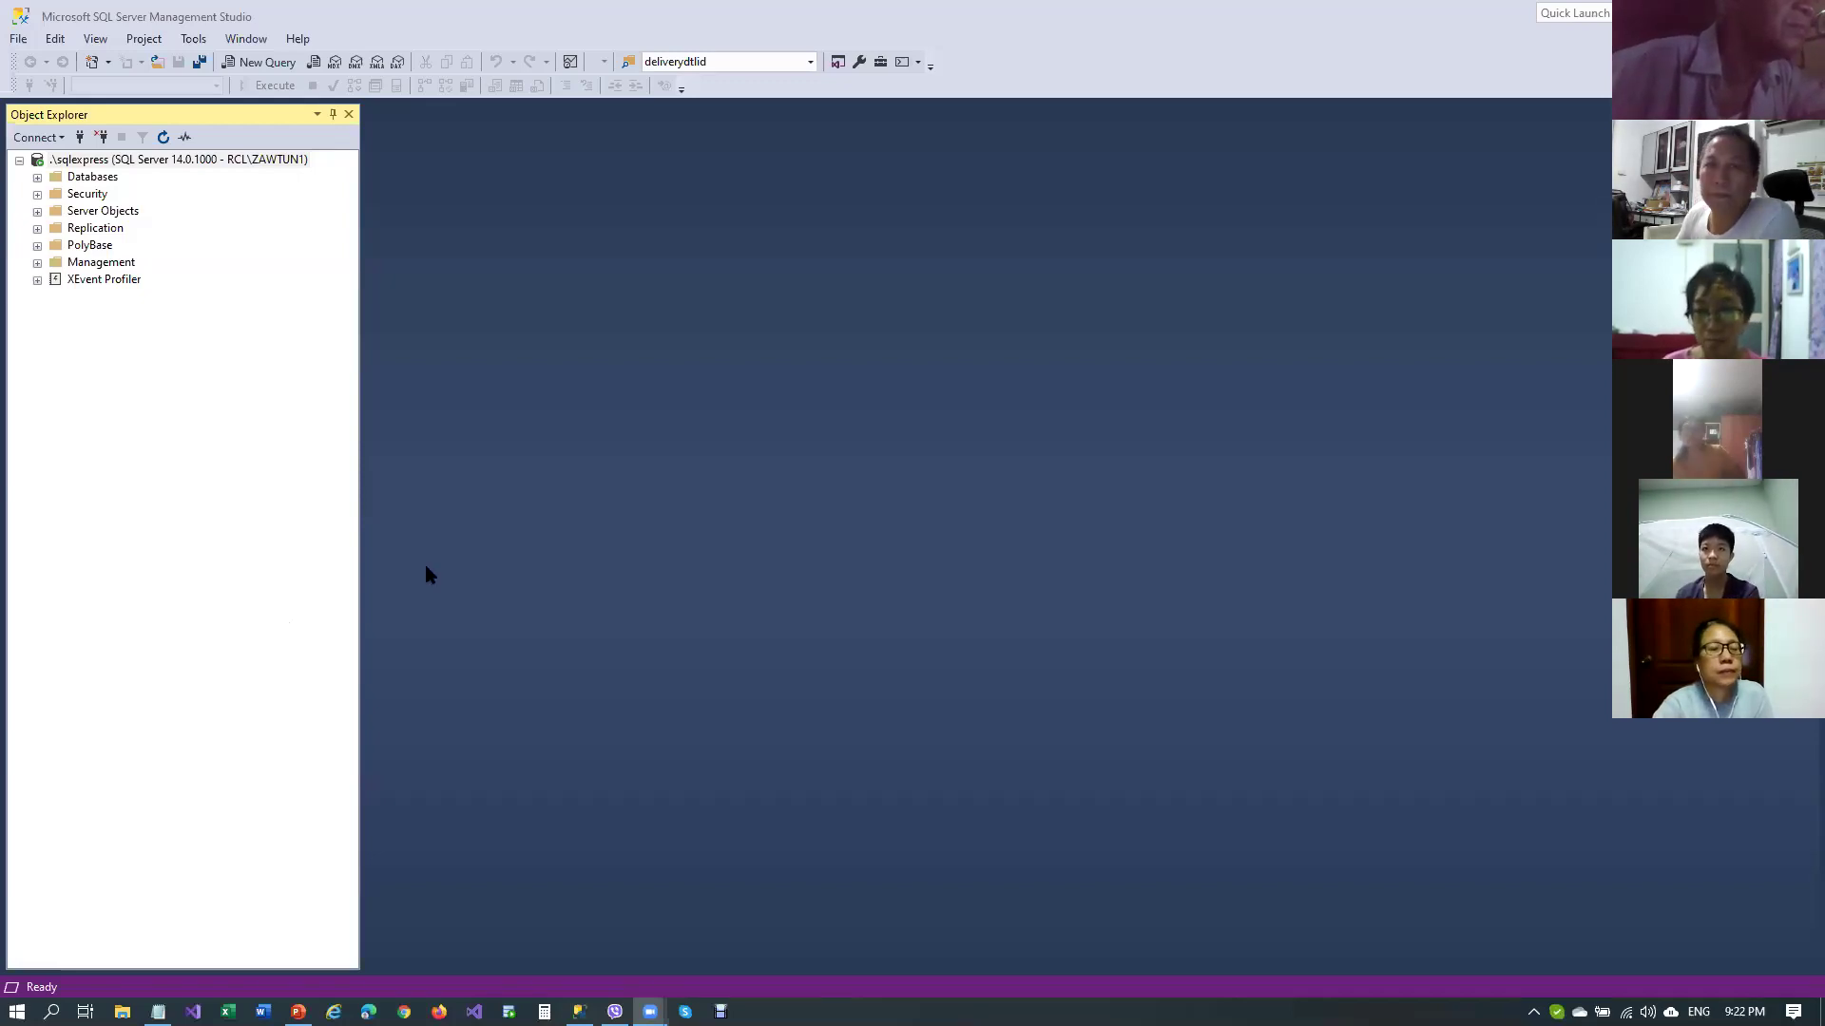
Step: Expand the Databases folder of the .\sqlexpress server and look through its databases from Corona to ztshare
{"action": "left_click", "coordinate": [979, 580]}
{"action": "left_click", "coordinate": [37, 179]}
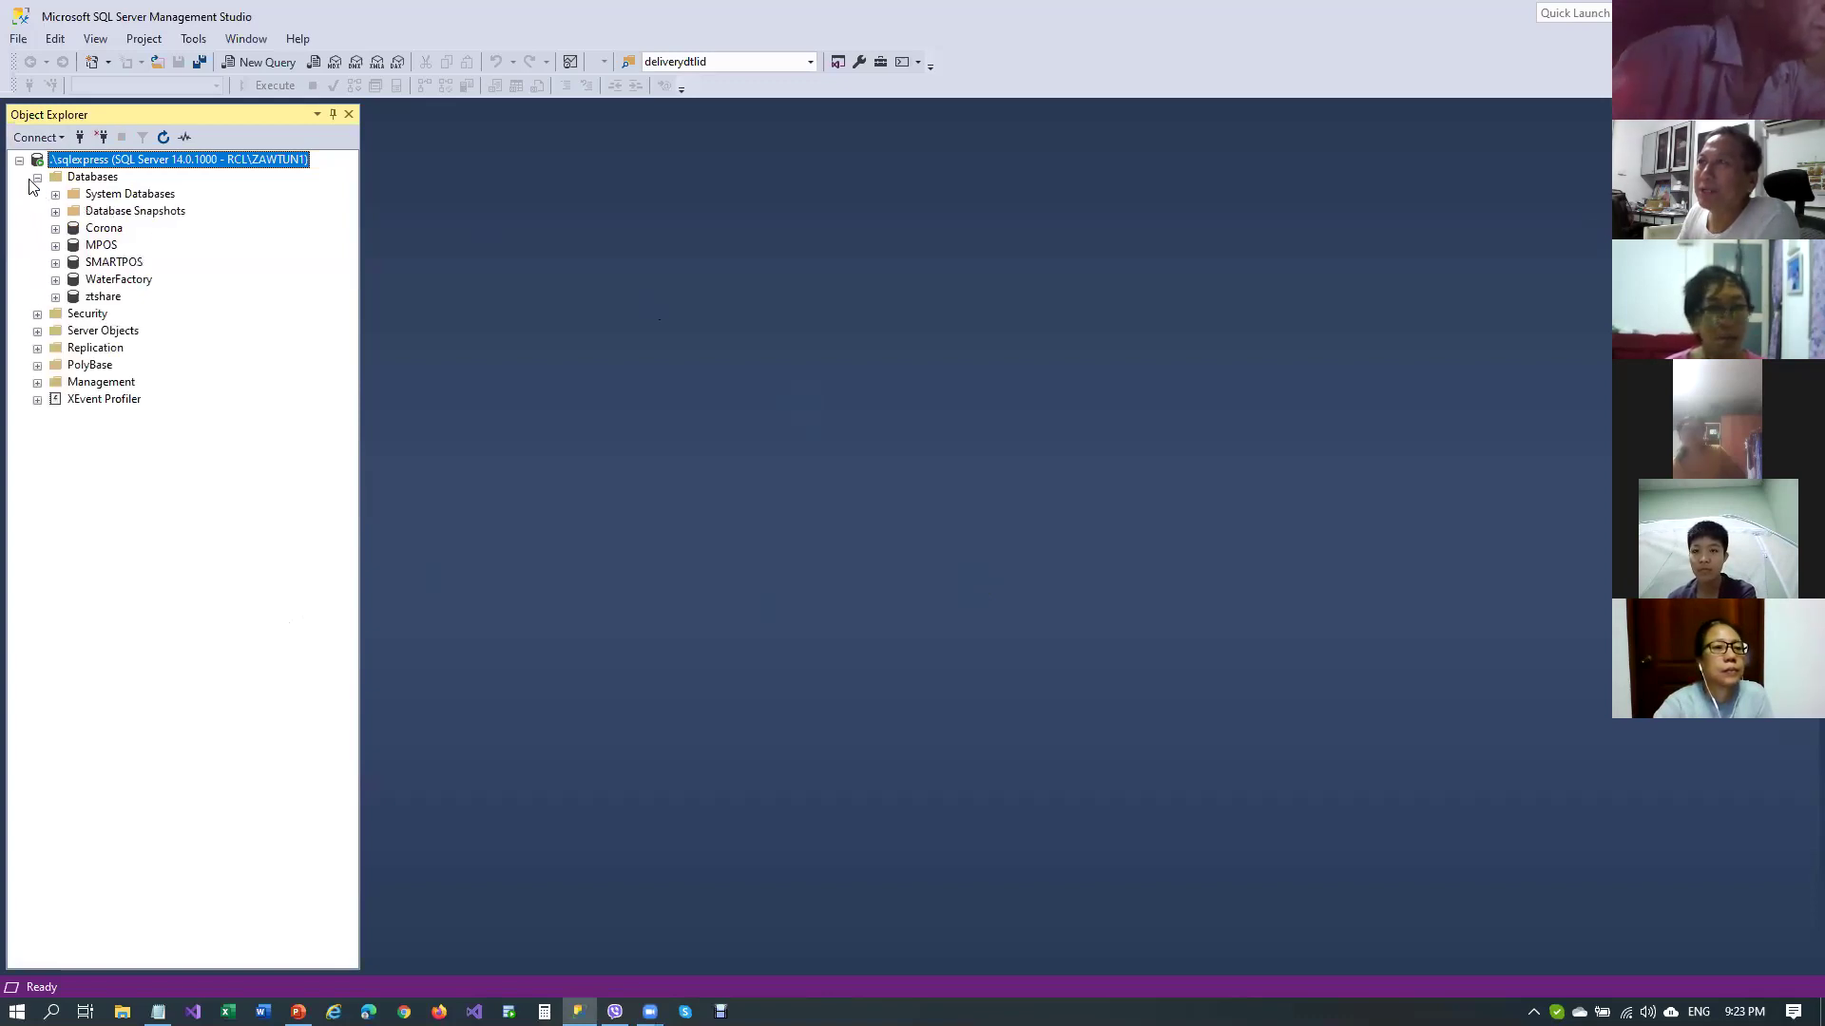
{"action": "left_click", "coordinate": [37, 178]}
{"action": "left_click", "coordinate": [37, 178]}
{"action": "left_click", "coordinate": [104, 231]}
{"action": "key", "text": "Down"}
{"action": "key", "text": "Down"}
{"action": "key", "text": "Down"}
{"action": "key", "text": "Down"}
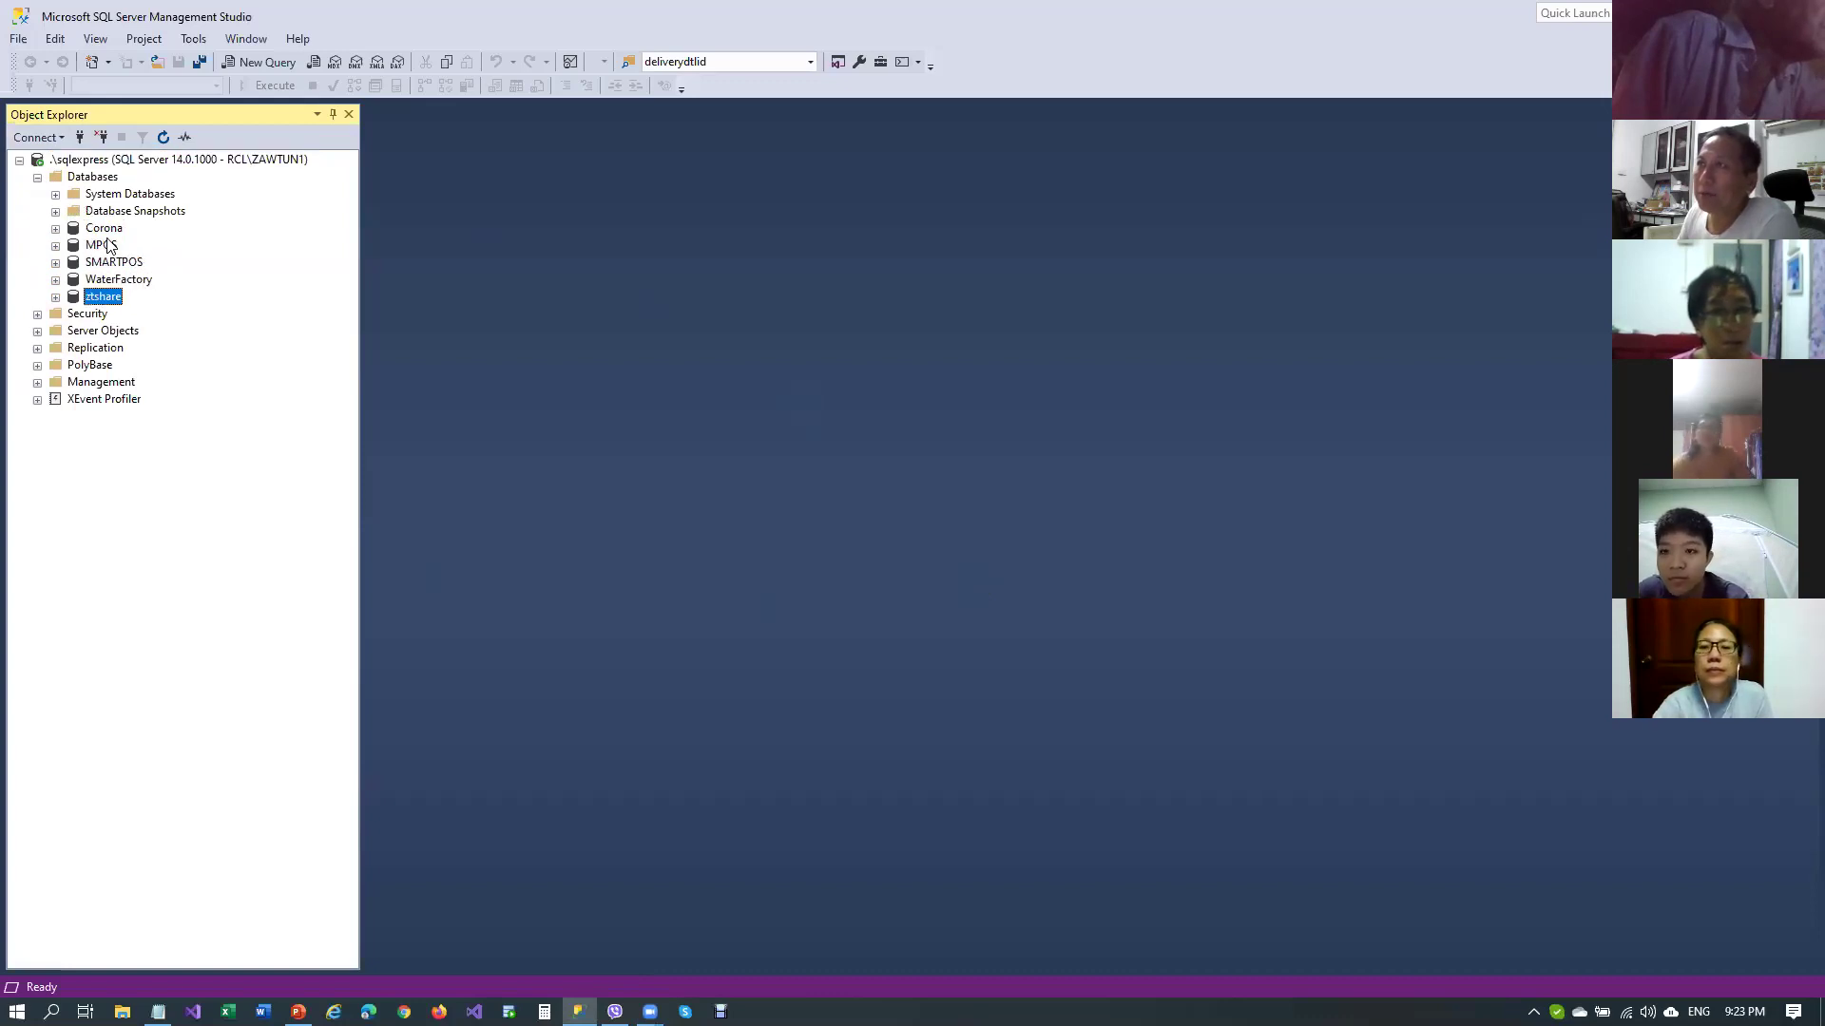
{"action": "left_click", "coordinate": [92, 179]}
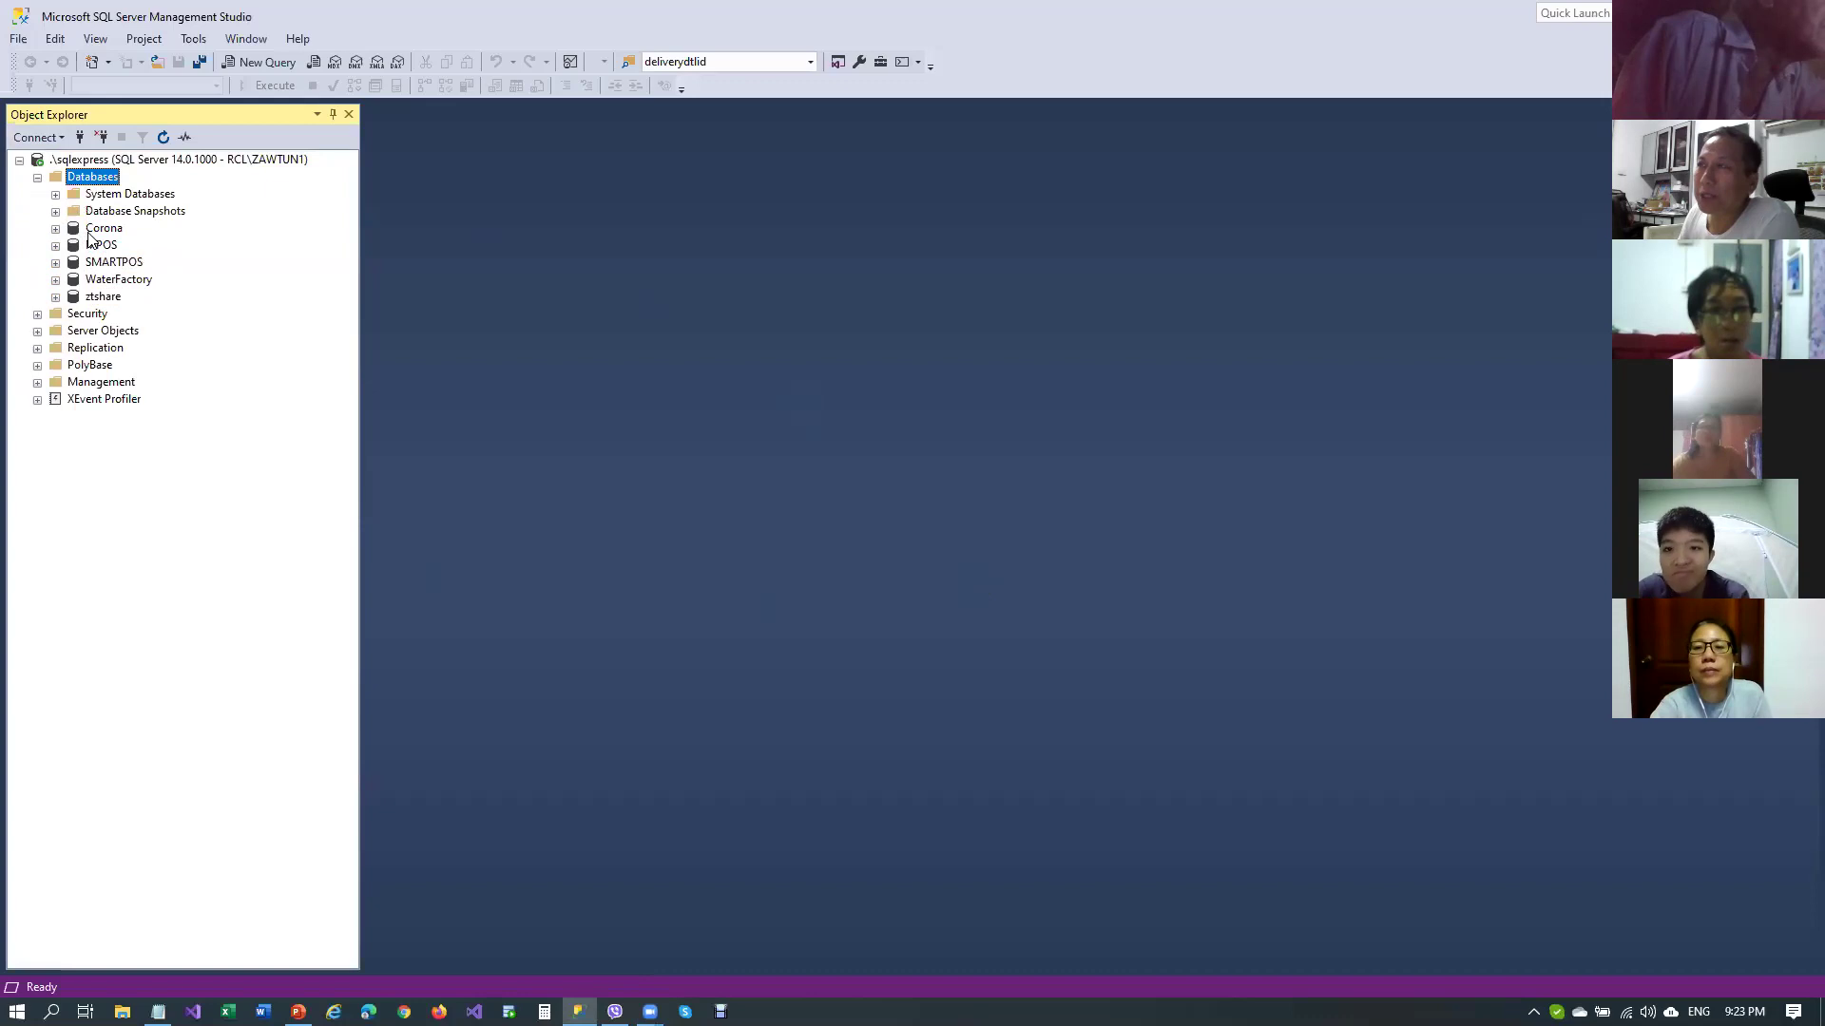
Step: Start a new database on the .\sqlexpress server and name it CSTRAINING
{"action": "right_click", "coordinate": [99, 182]}
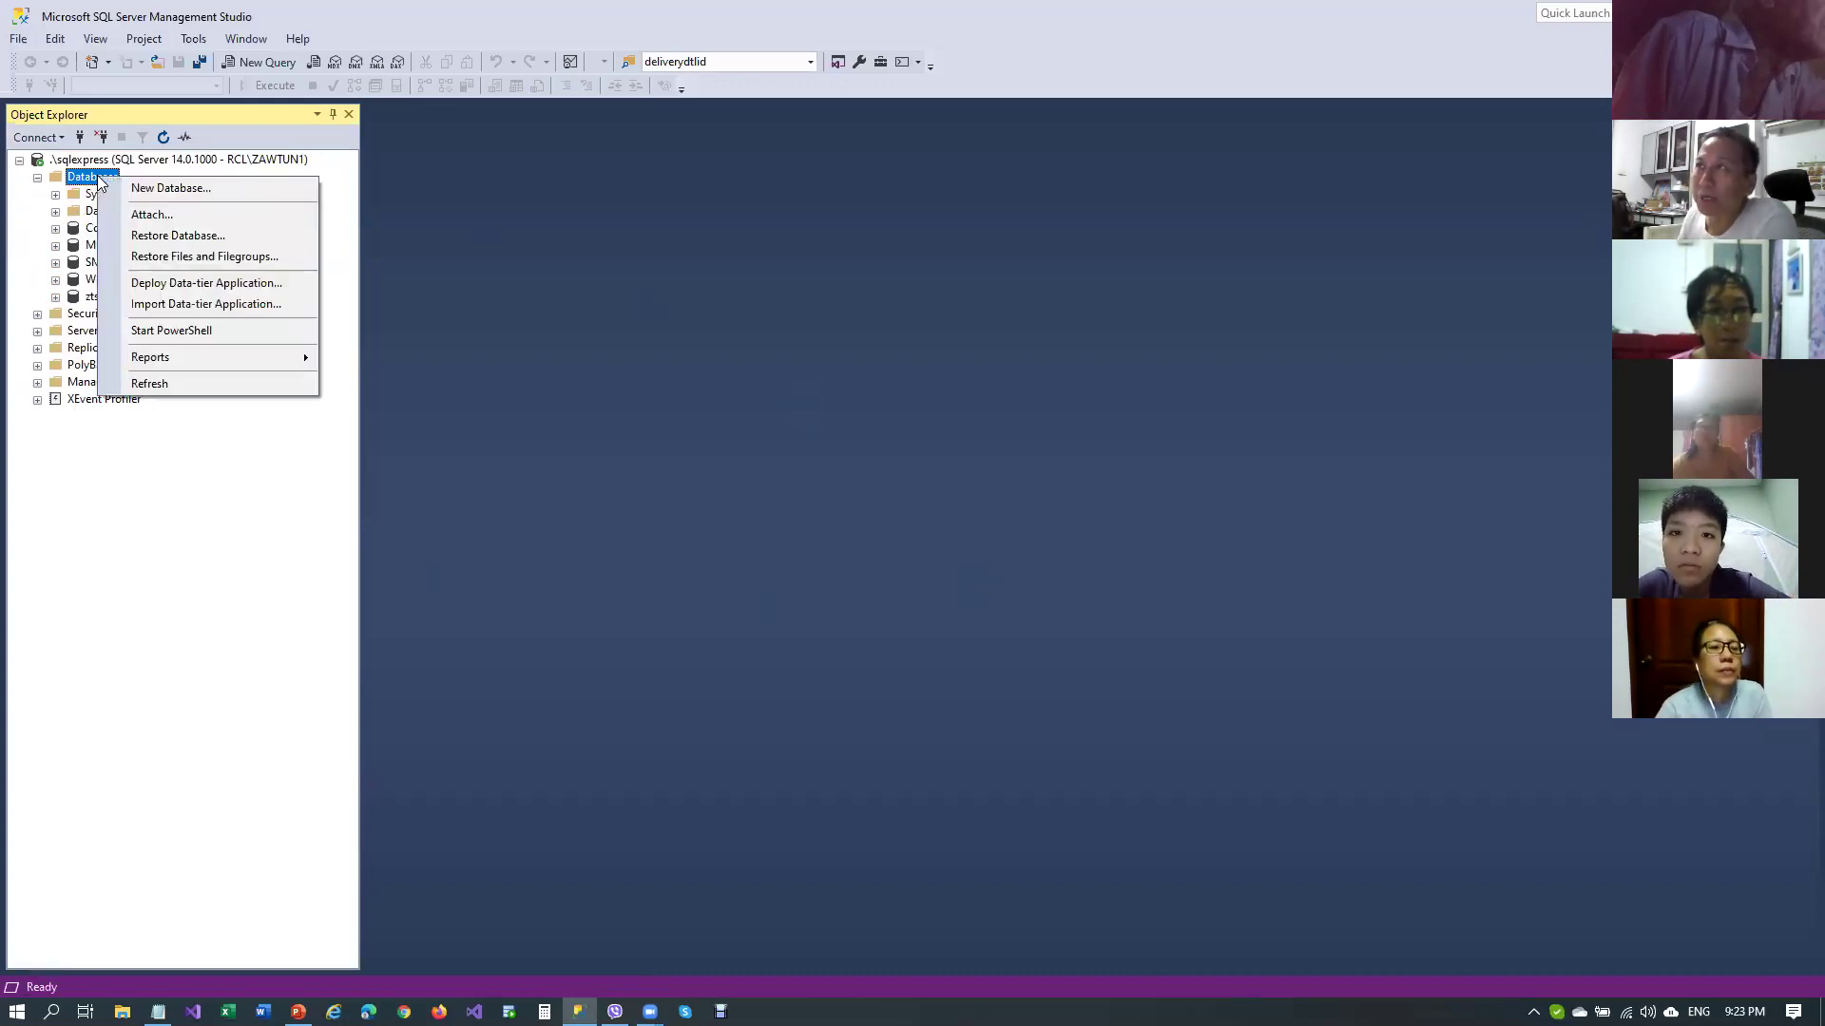
{"action": "left_click", "coordinate": [151, 189]}
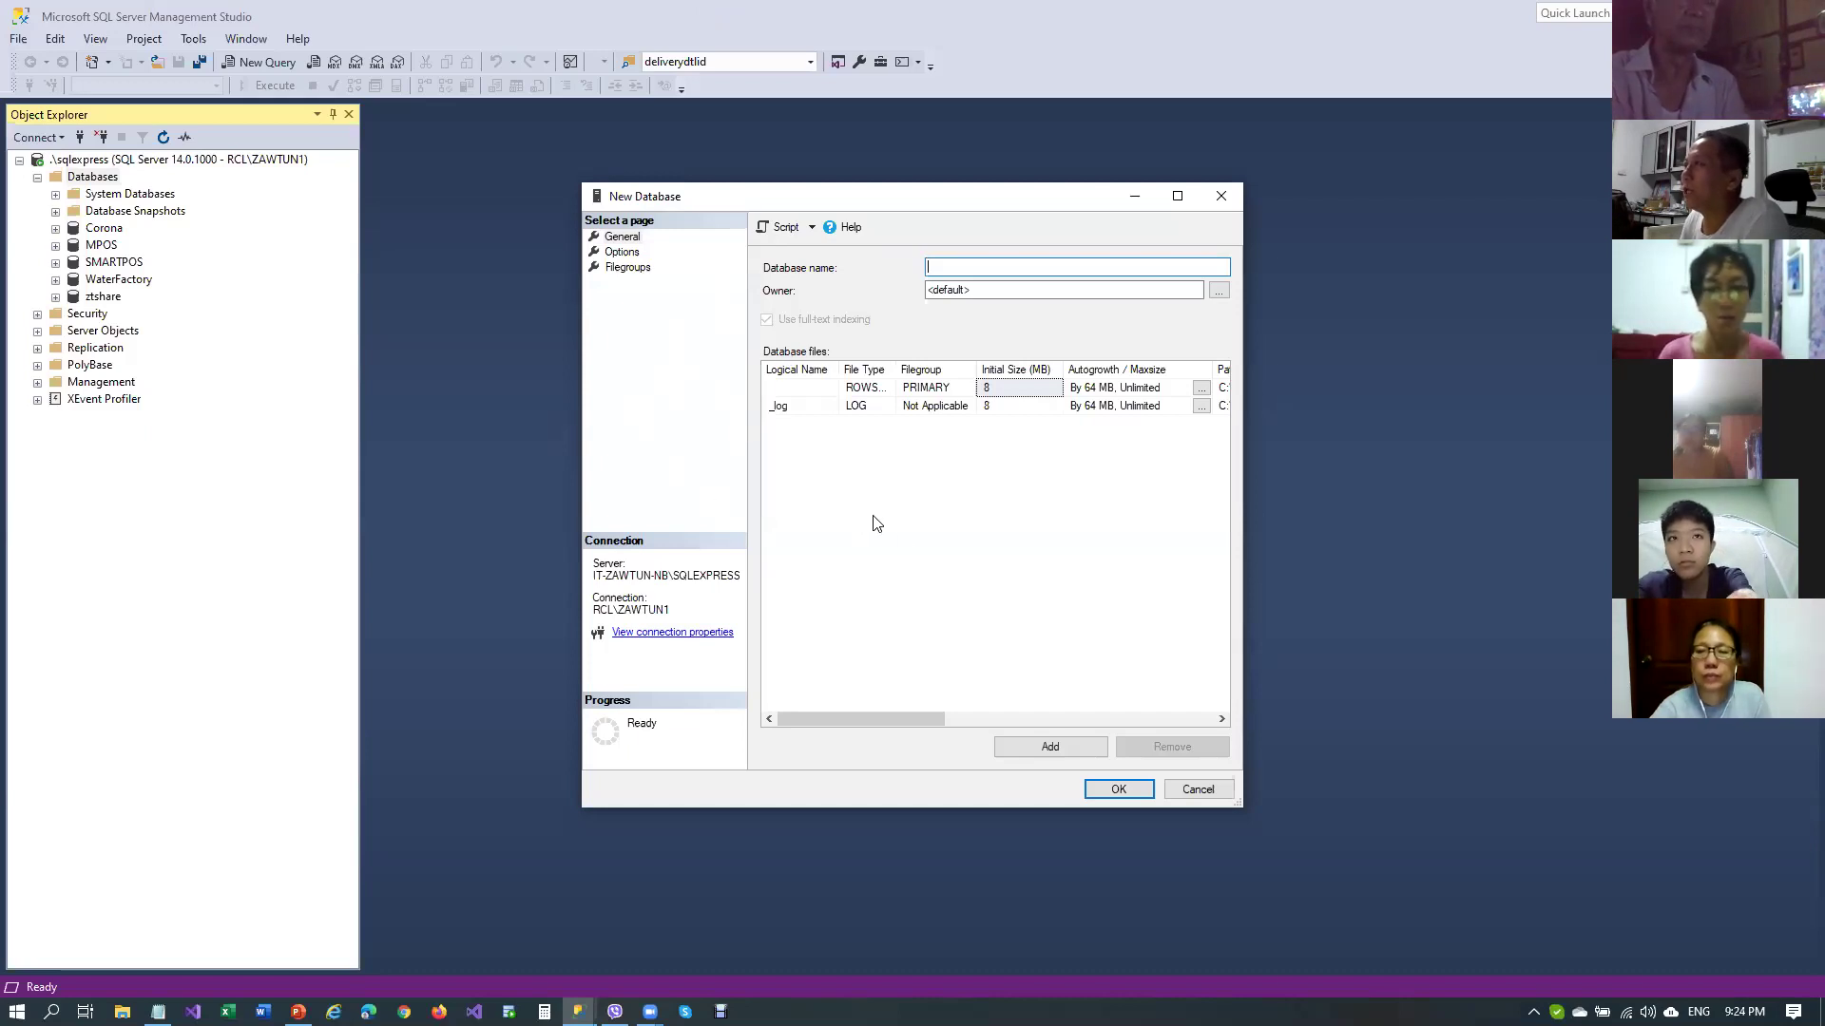
{"action": "left_click", "coordinate": [623, 237]}
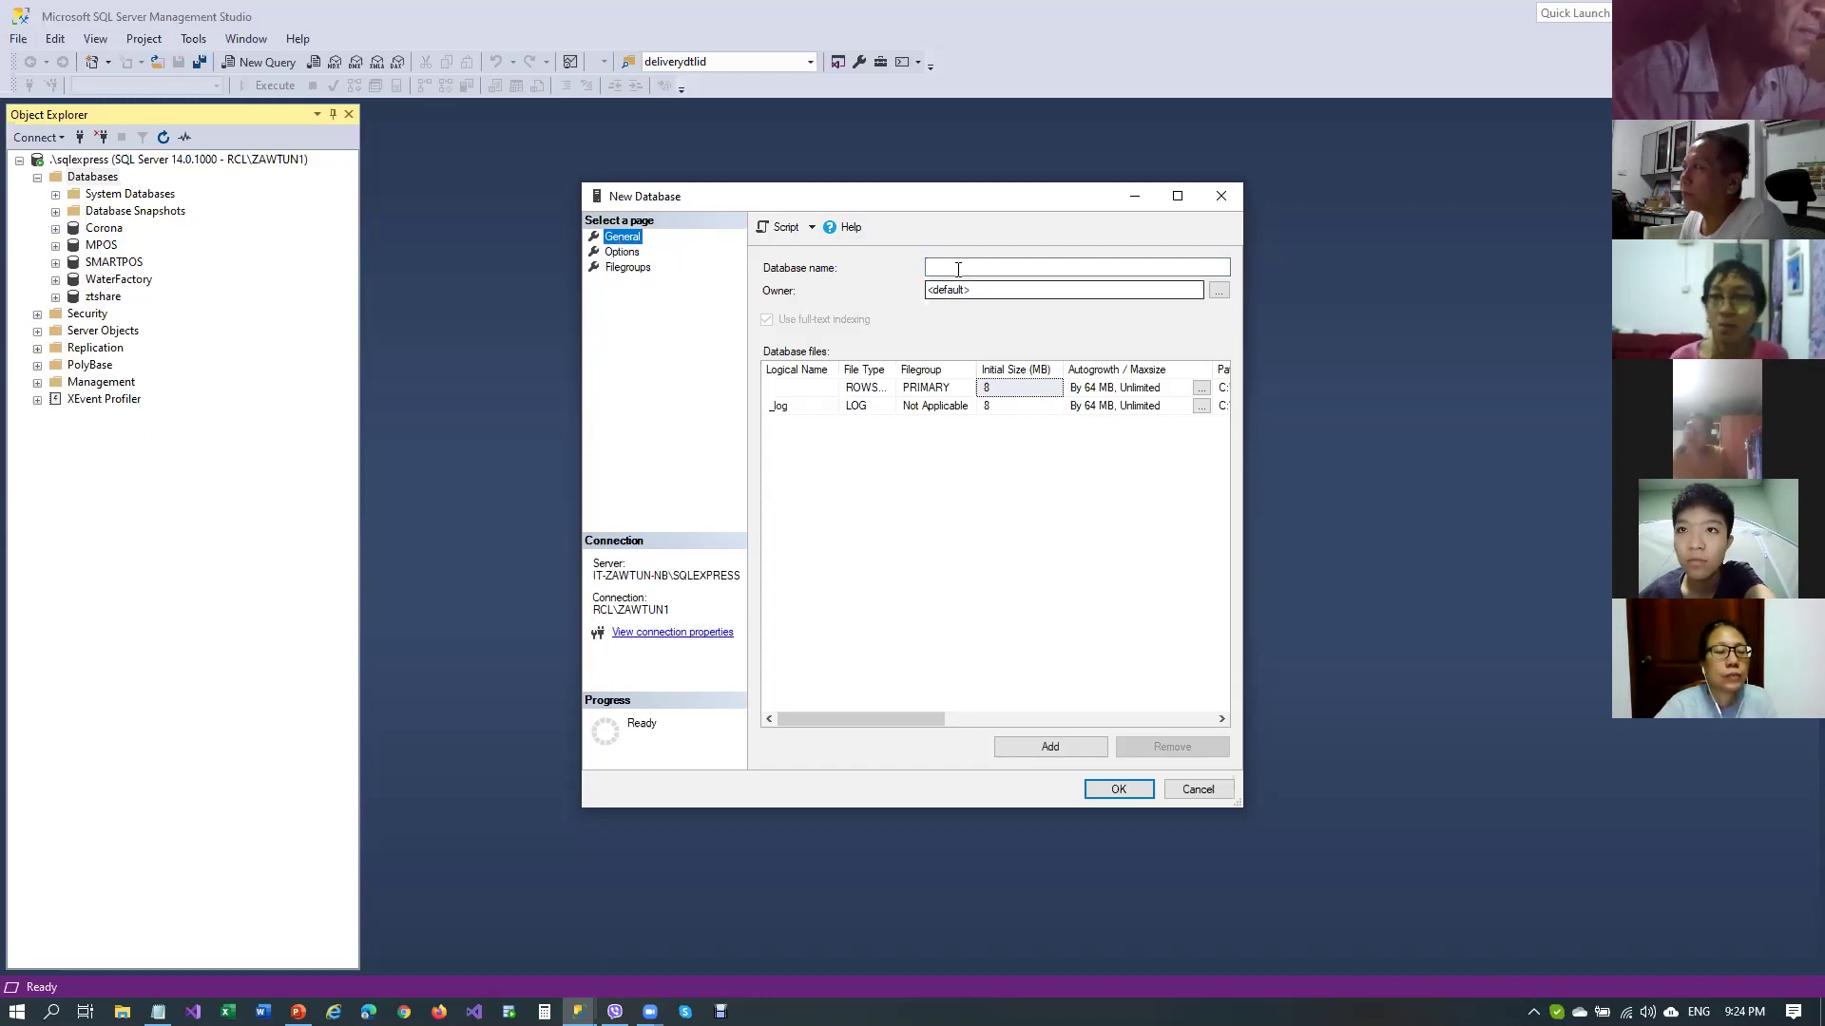
{"action": "left_click", "coordinate": [991, 269]}
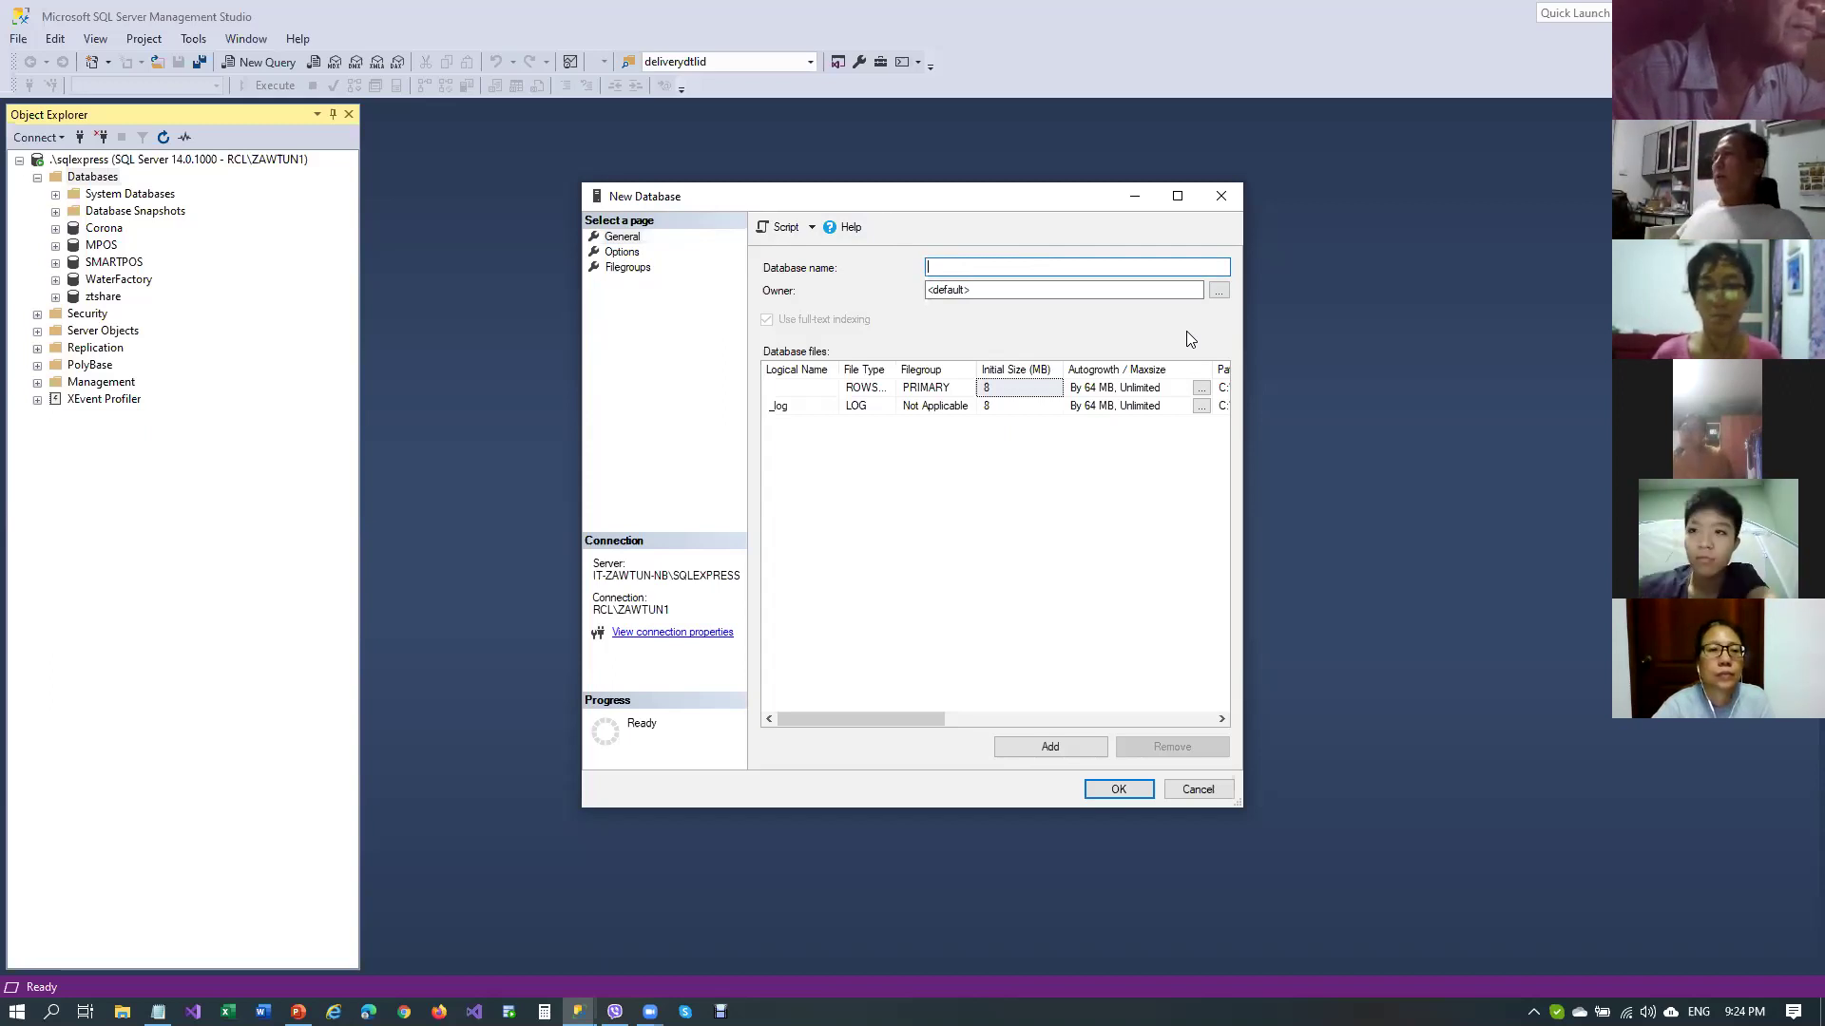
{"action": "type", "text": "CS"}
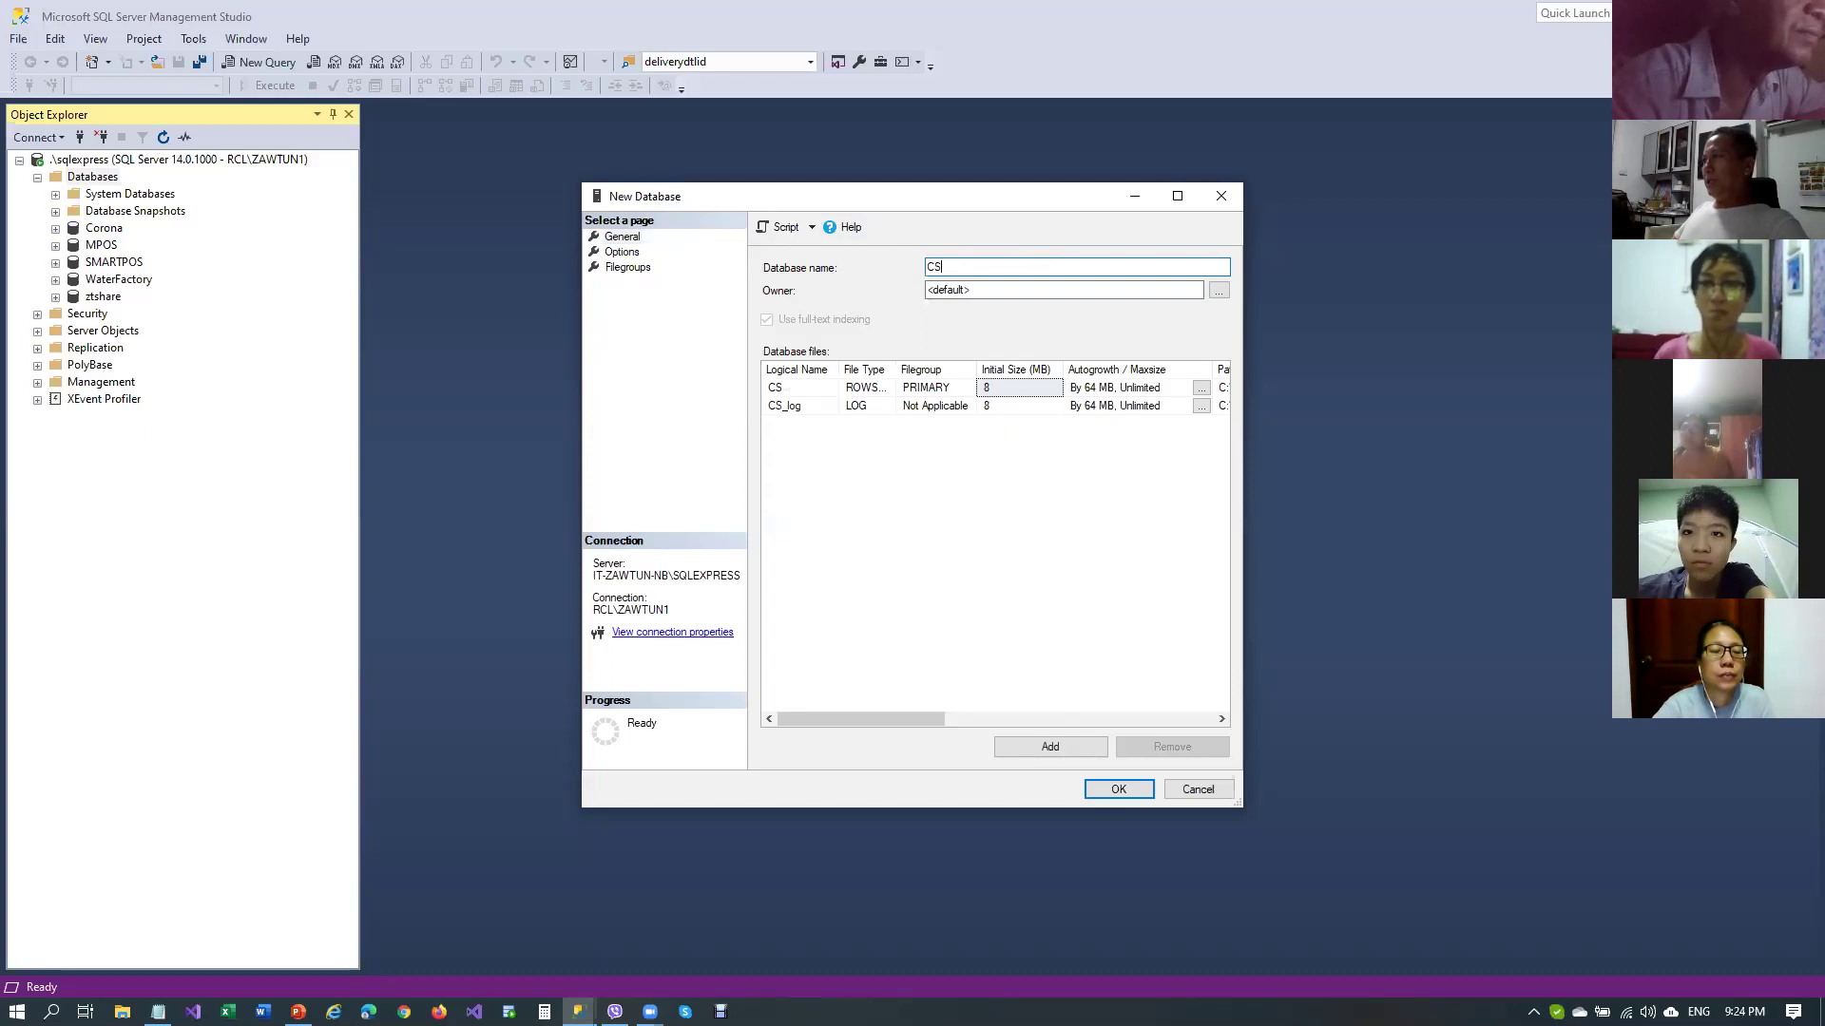
{"action": "type", "text": "Trai"}
{"action": "key", "text": "BackSpace"}
{"action": "key", "text": "BackSpace"}
{"action": "type", "text": "RAINING"}
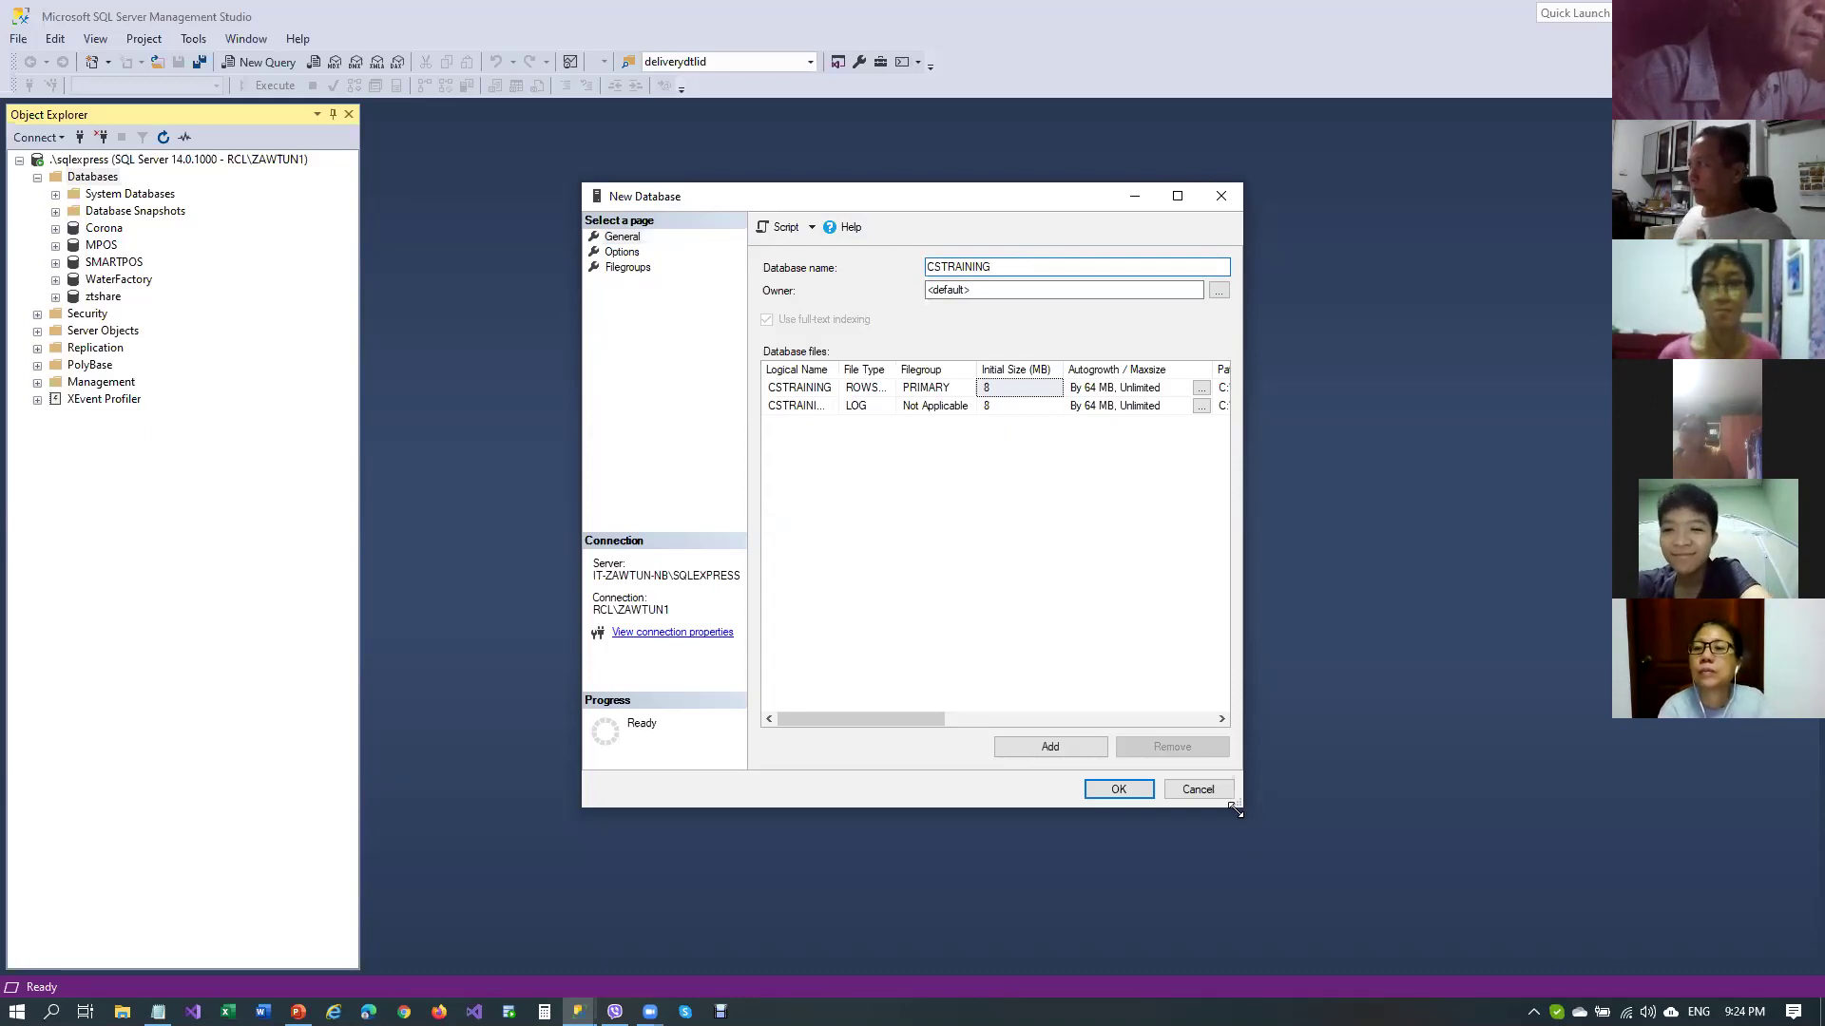
Step: Widen and reposition the New Database dialog and widen the Logical Name column to show the full file details
{"action": "left_click_drag", "start_coordinate": [1235, 809], "coordinate": [1782, 801]}
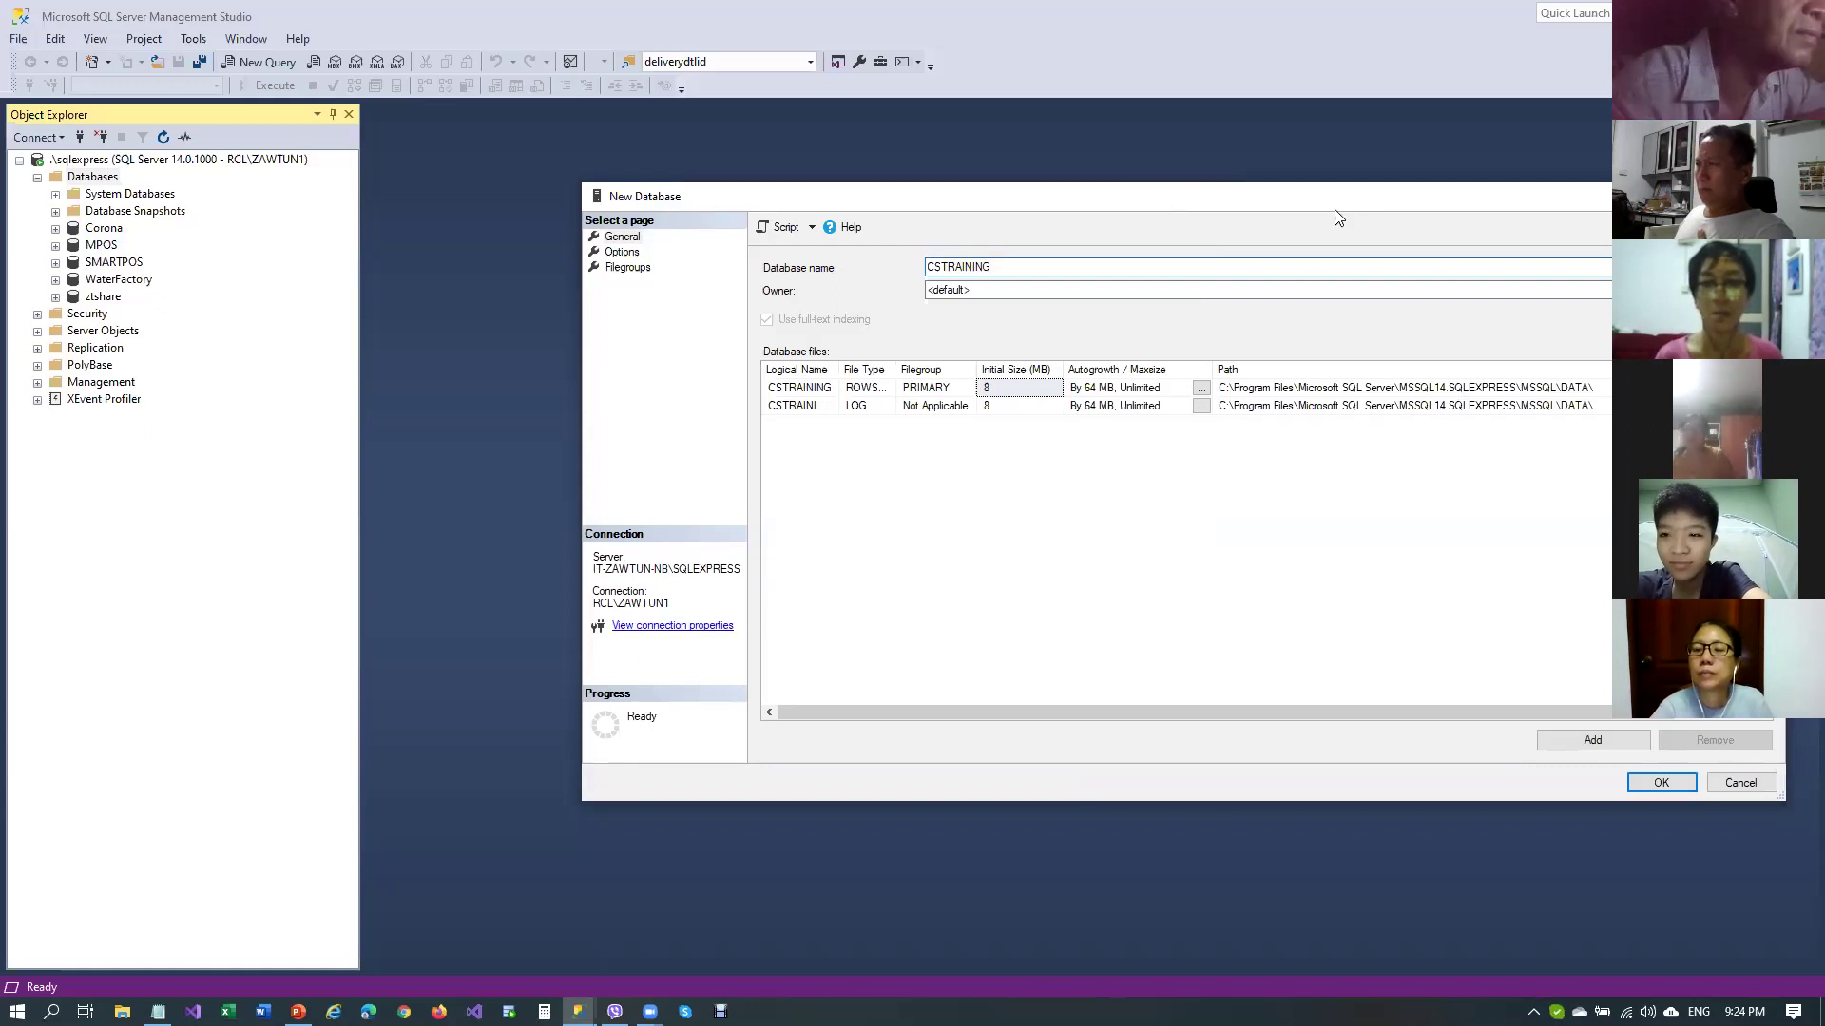
{"action": "left_click_drag", "start_coordinate": [1335, 213], "coordinate": [1096, 234]}
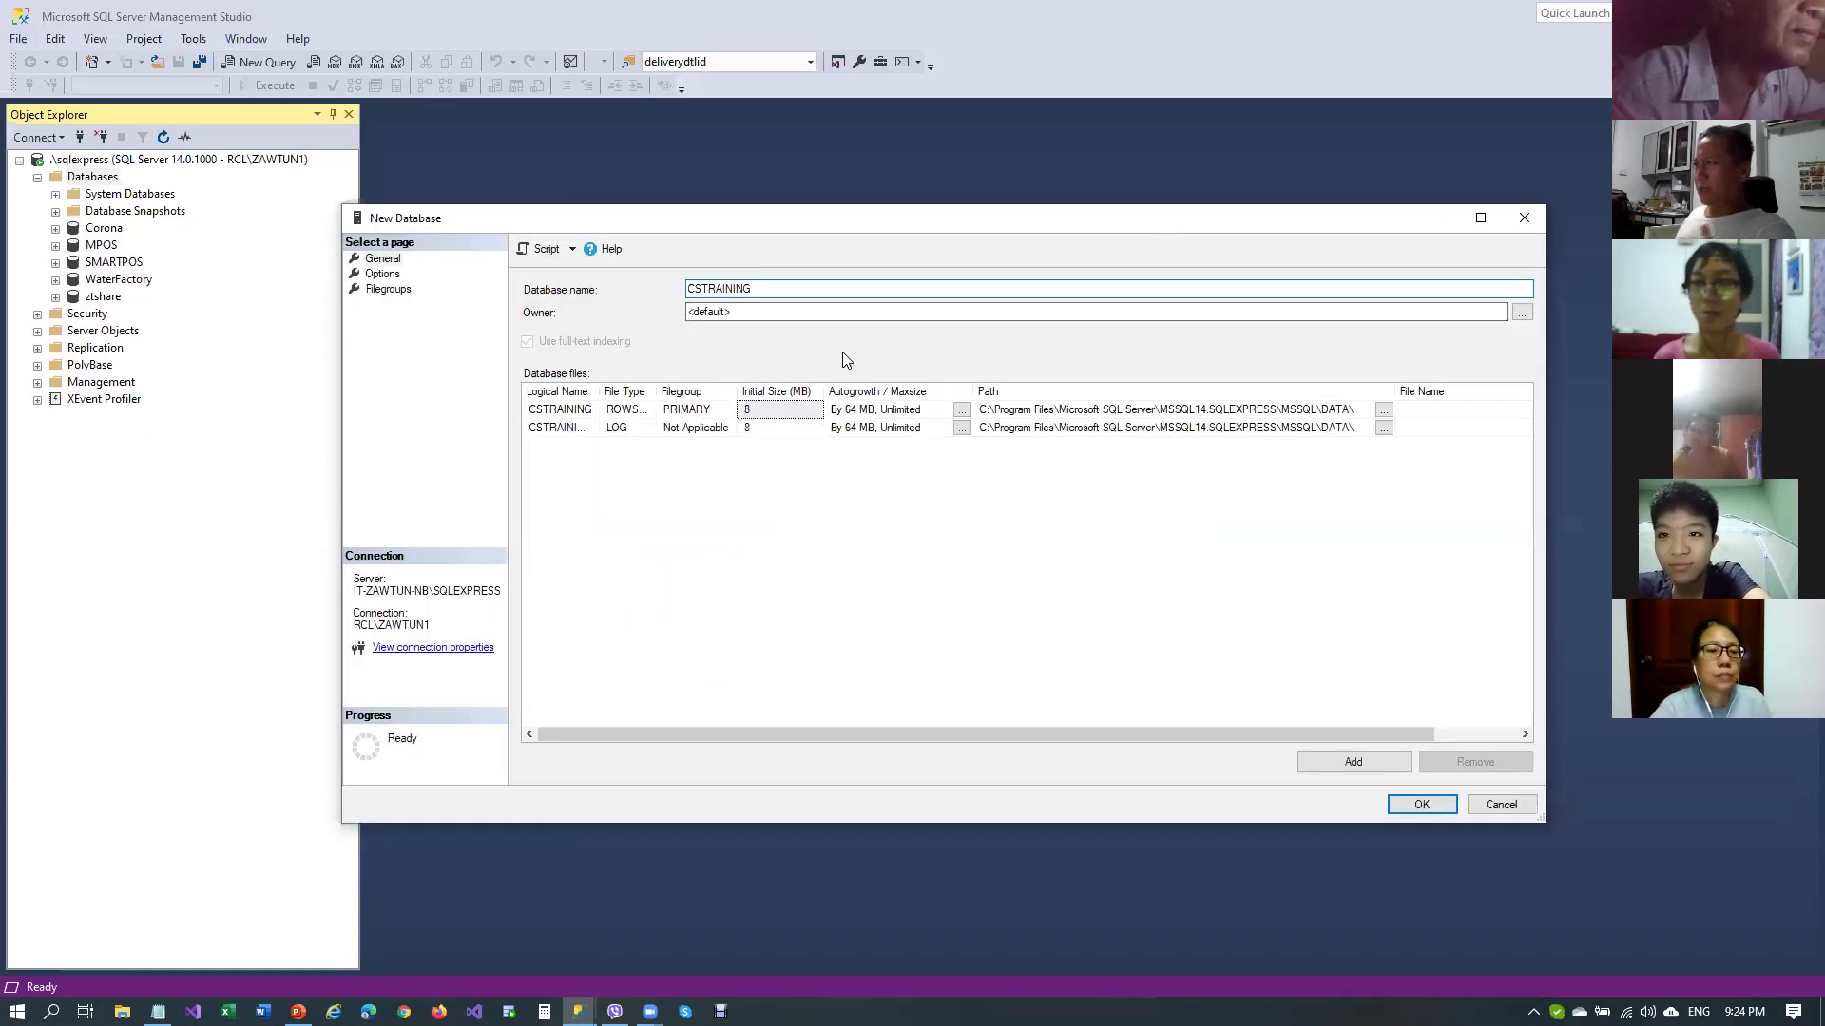
{"action": "double_click", "coordinate": [726, 288]}
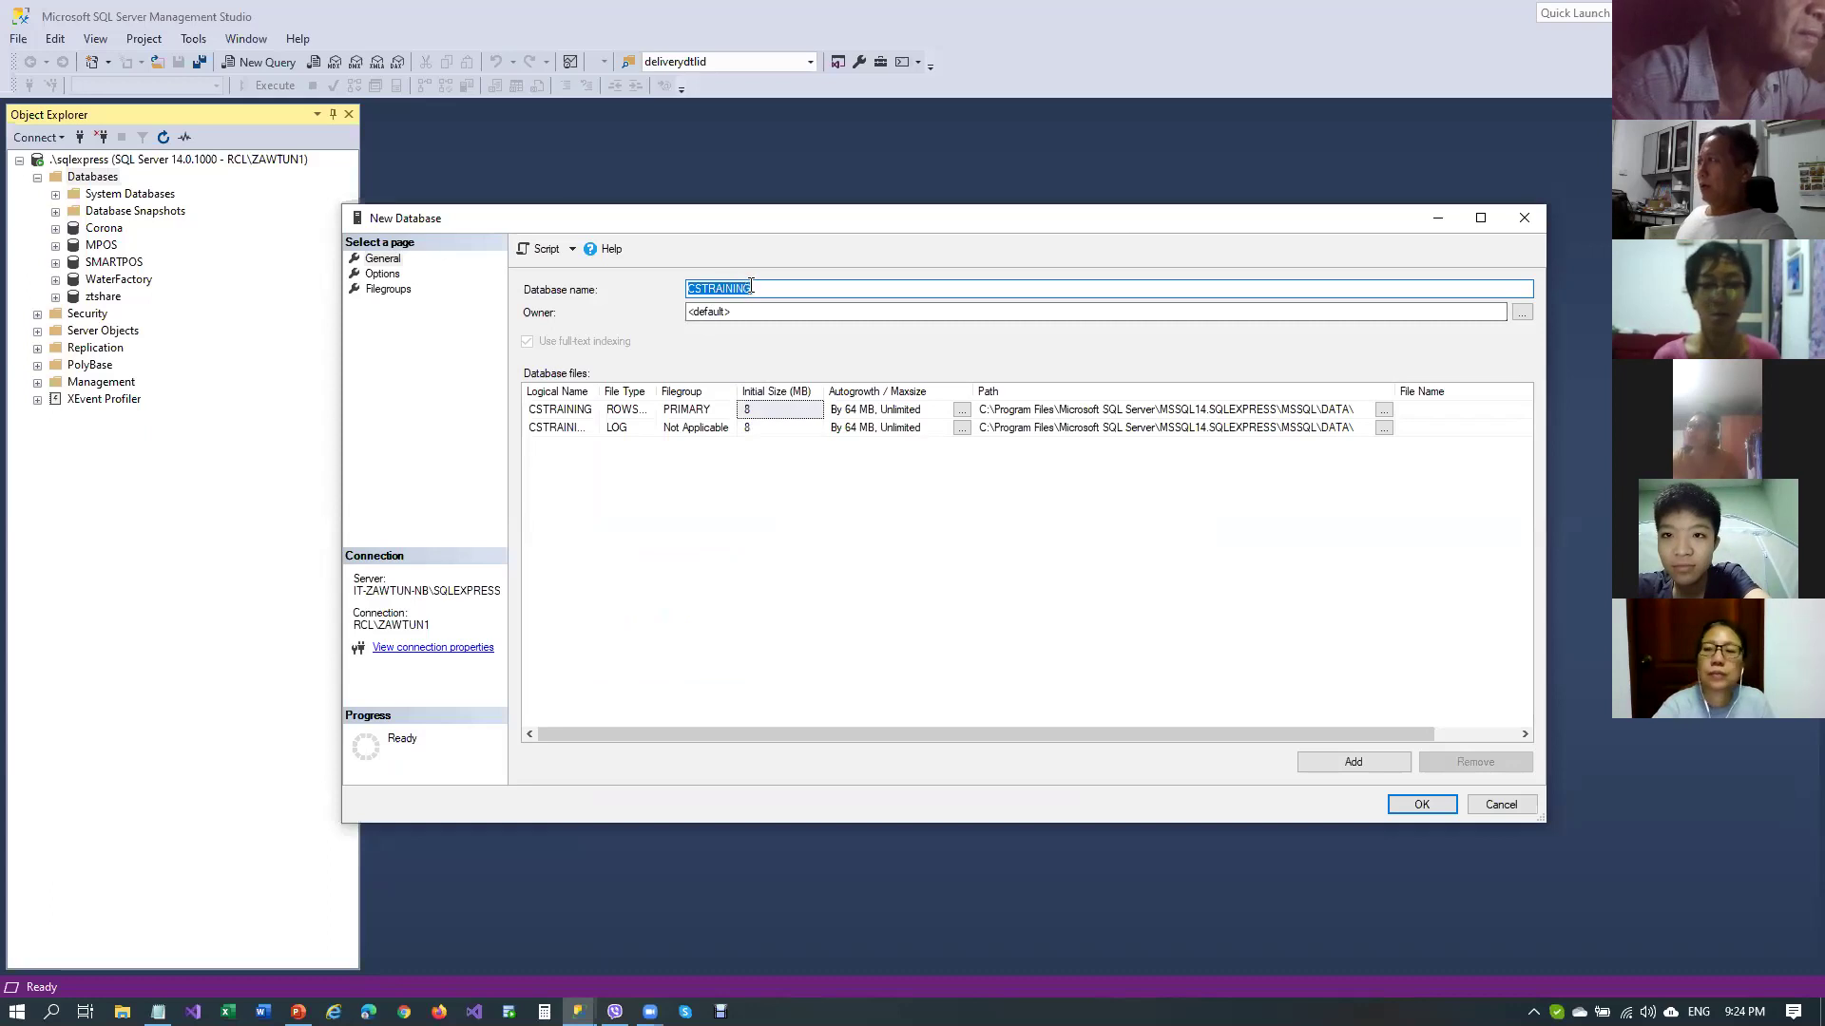
{"action": "left_click", "coordinate": [708, 312]}
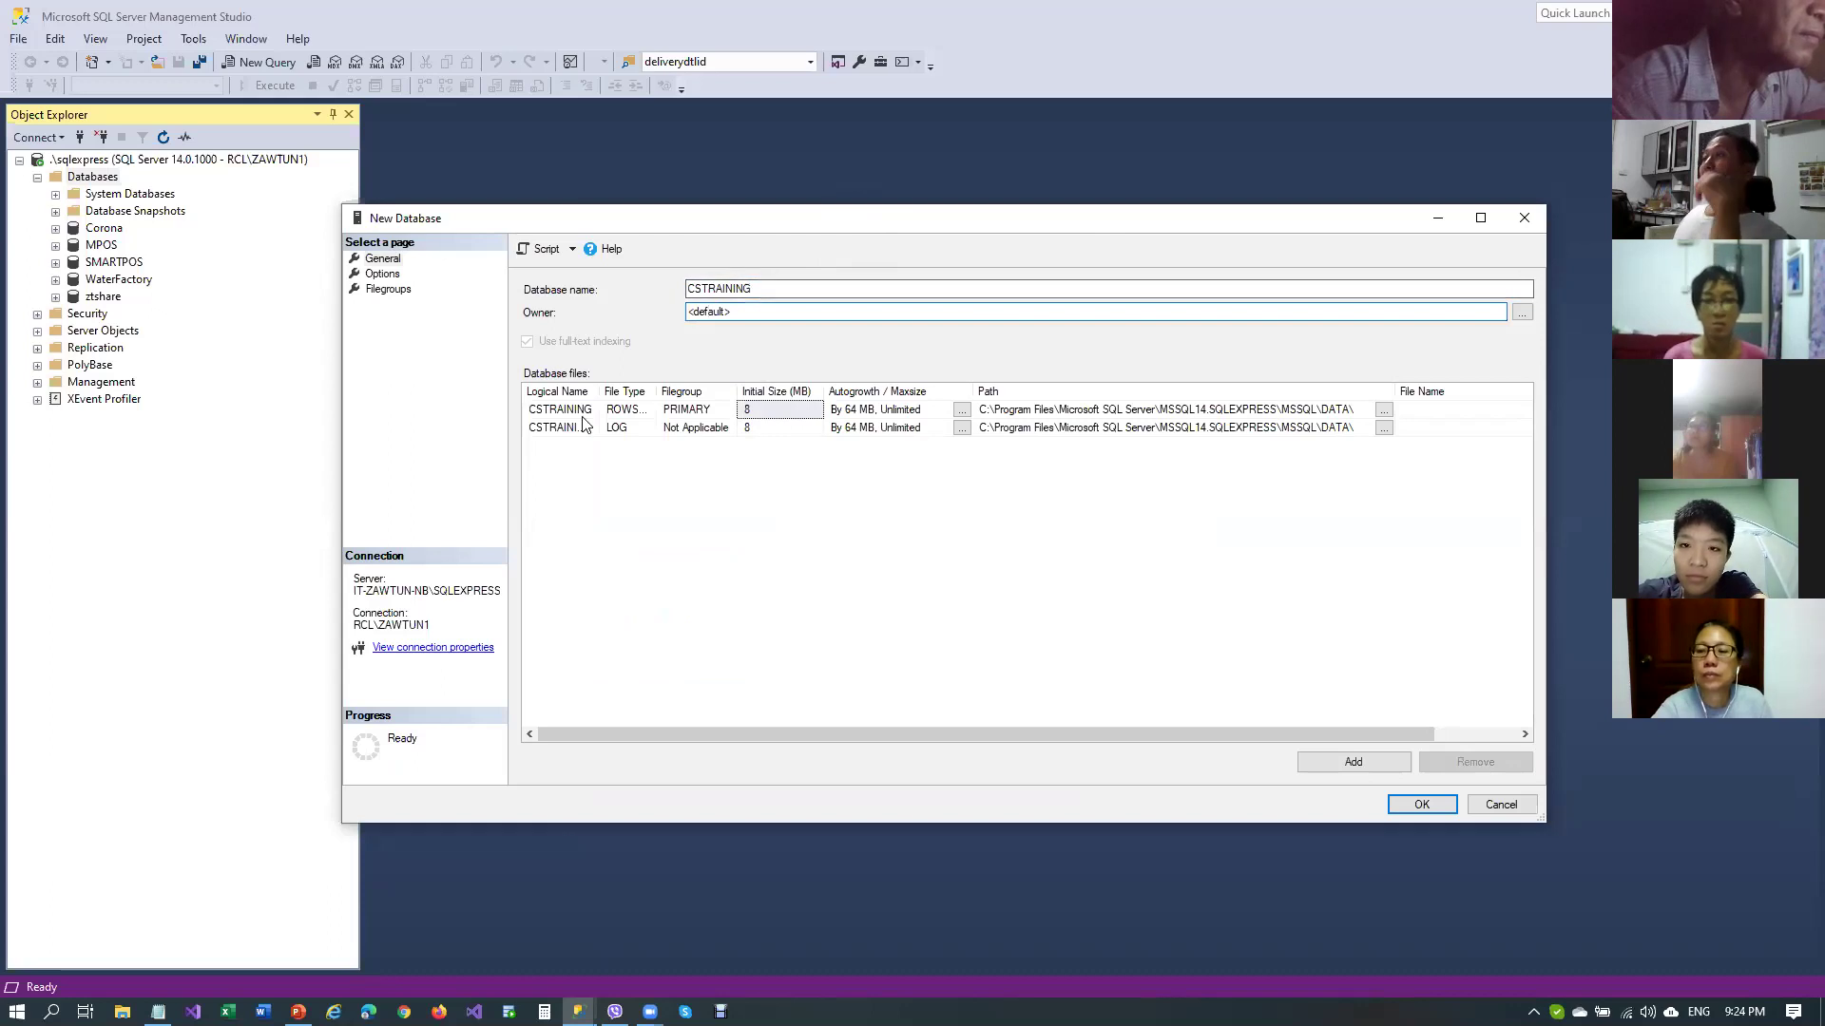
{"action": "left_click_drag", "start_coordinate": [598, 392], "coordinate": [626, 393]}
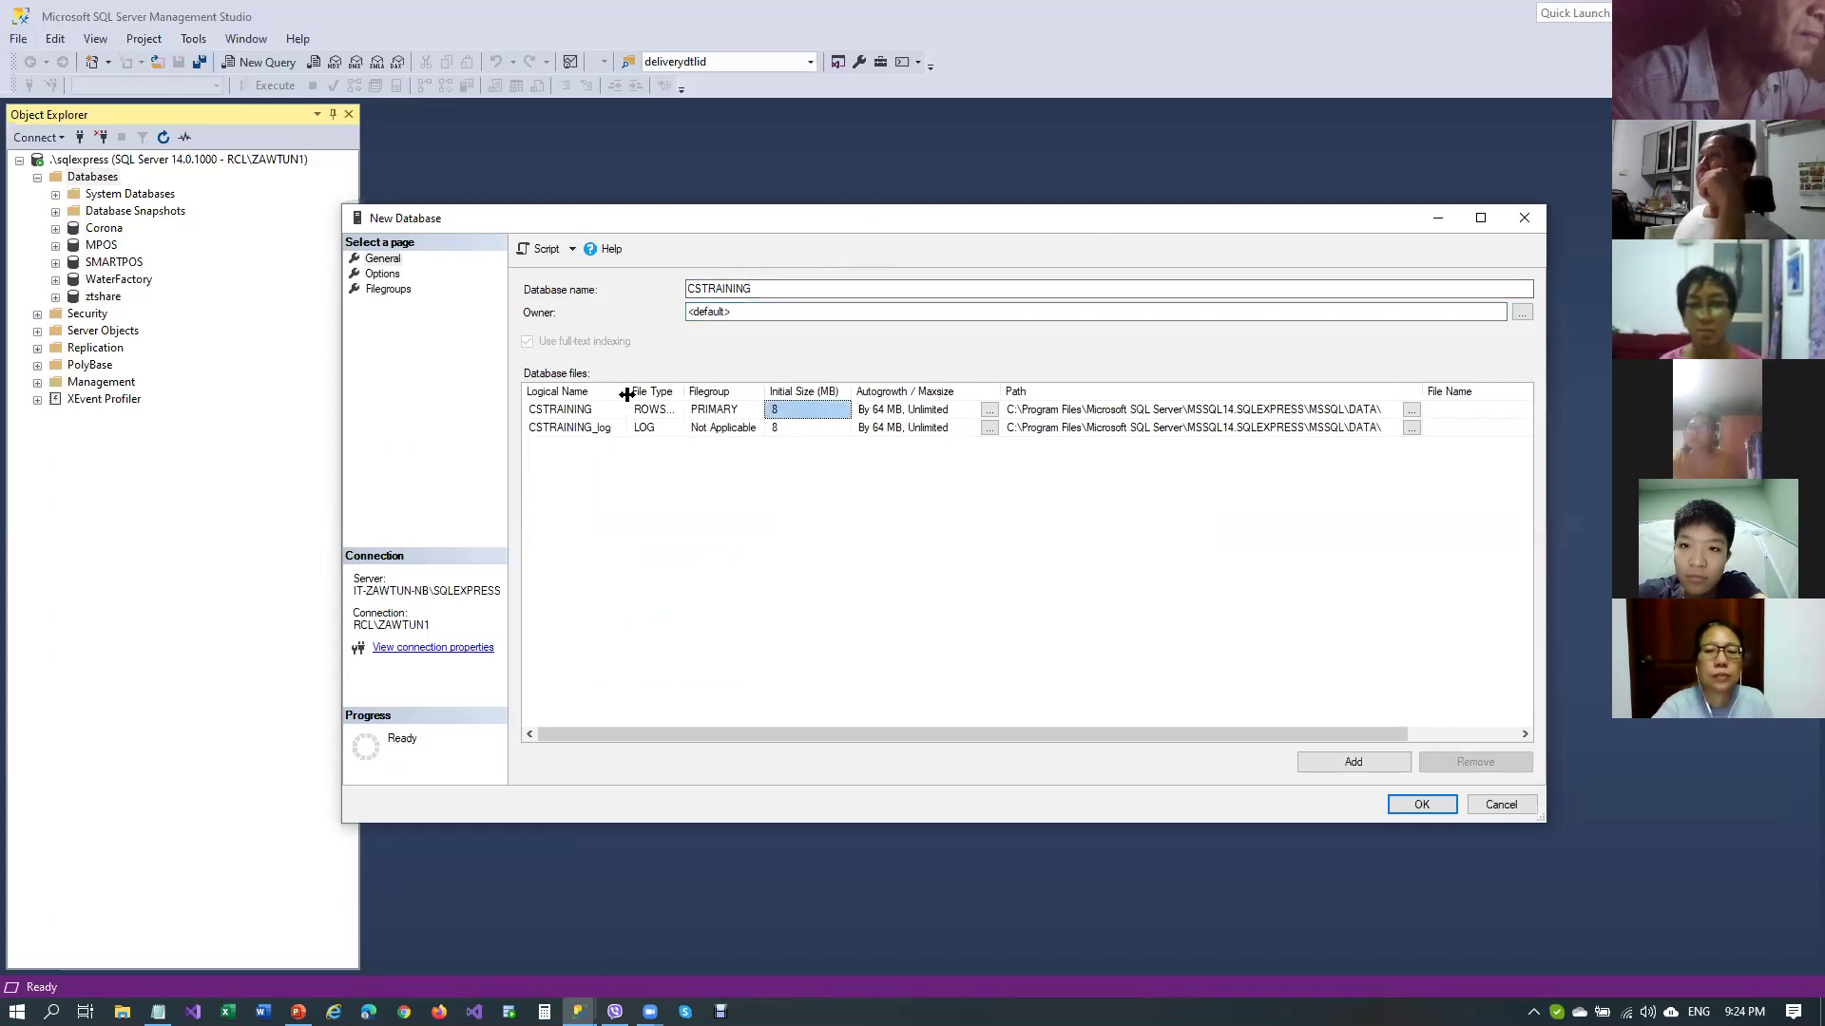
Step: Examine the logical names and storage paths of the CSTRAINING data and log files
{"action": "left_click", "coordinate": [577, 411]}
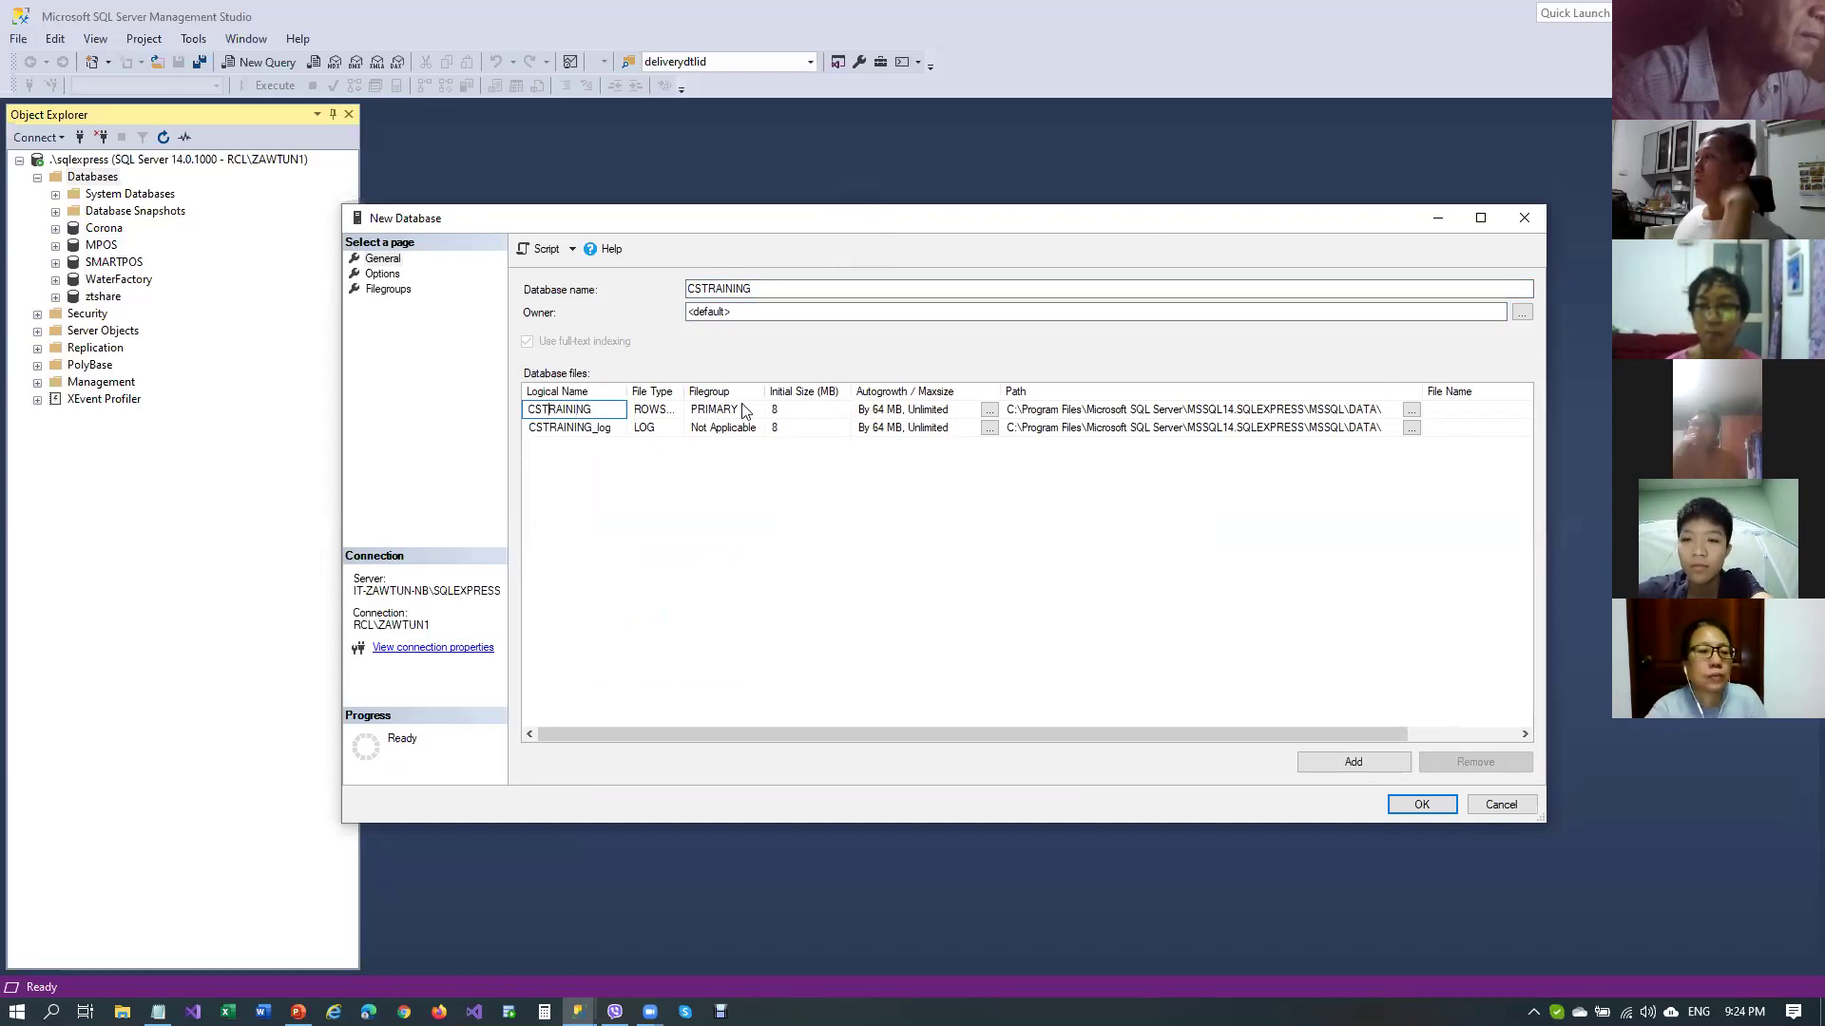
{"action": "left_click", "coordinate": [1073, 411]}
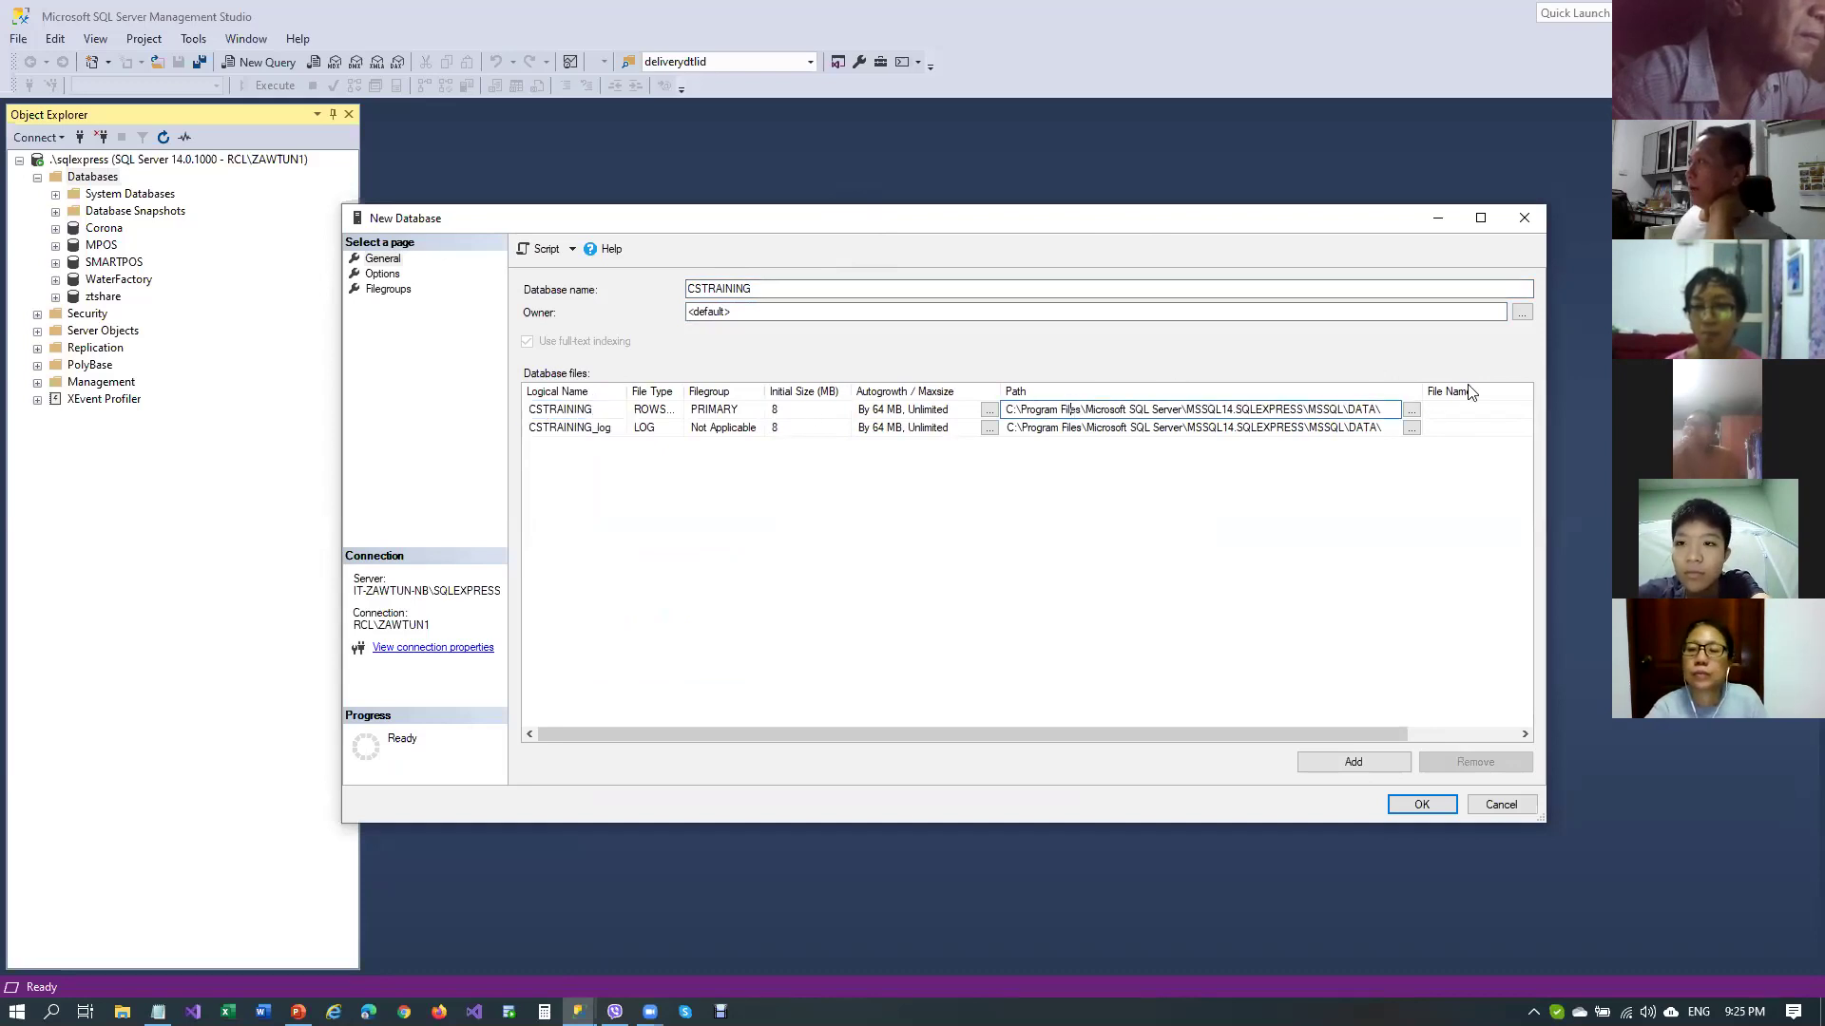
{"action": "mouse_move", "coordinate": [1426, 389]}
{"action": "left_mouse_down"}
{"action": "mouse_move", "coordinate": [1468, 390]}
{"action": "mouse_move", "coordinate": [1437, 392]}
{"action": "left_mouse_up"}
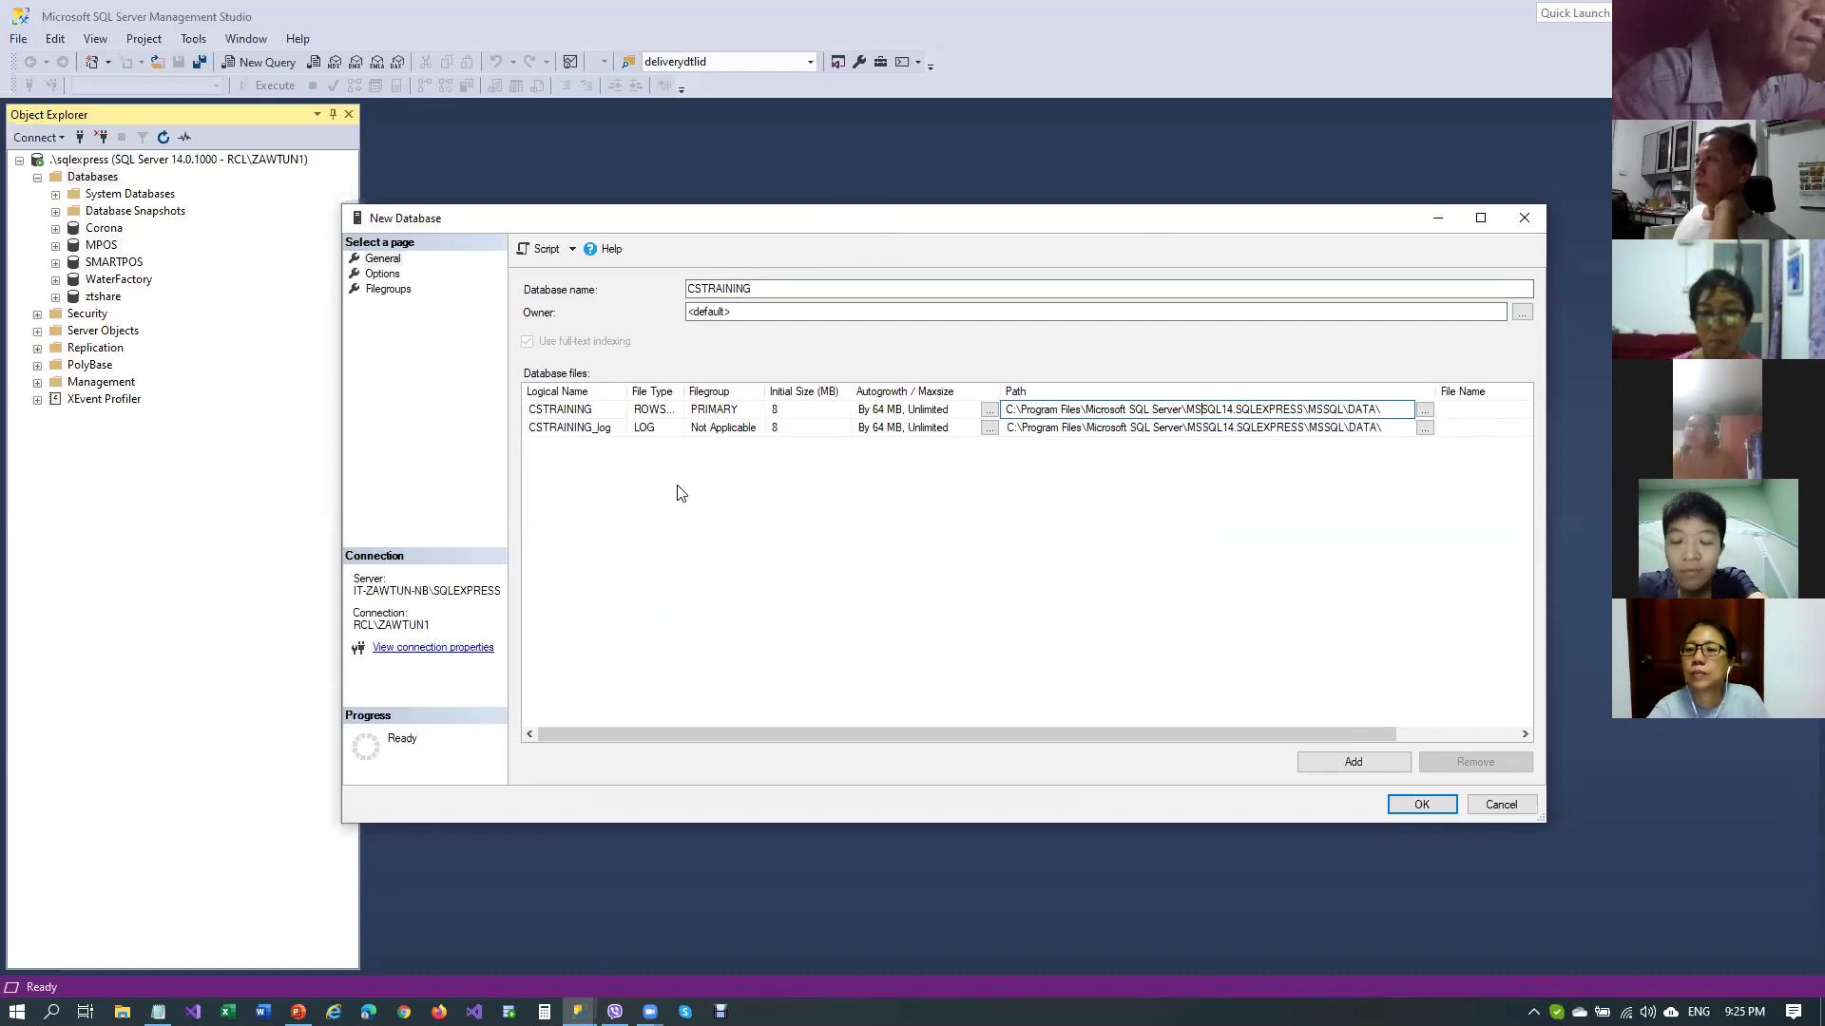
{"action": "left_click", "coordinate": [583, 430]}
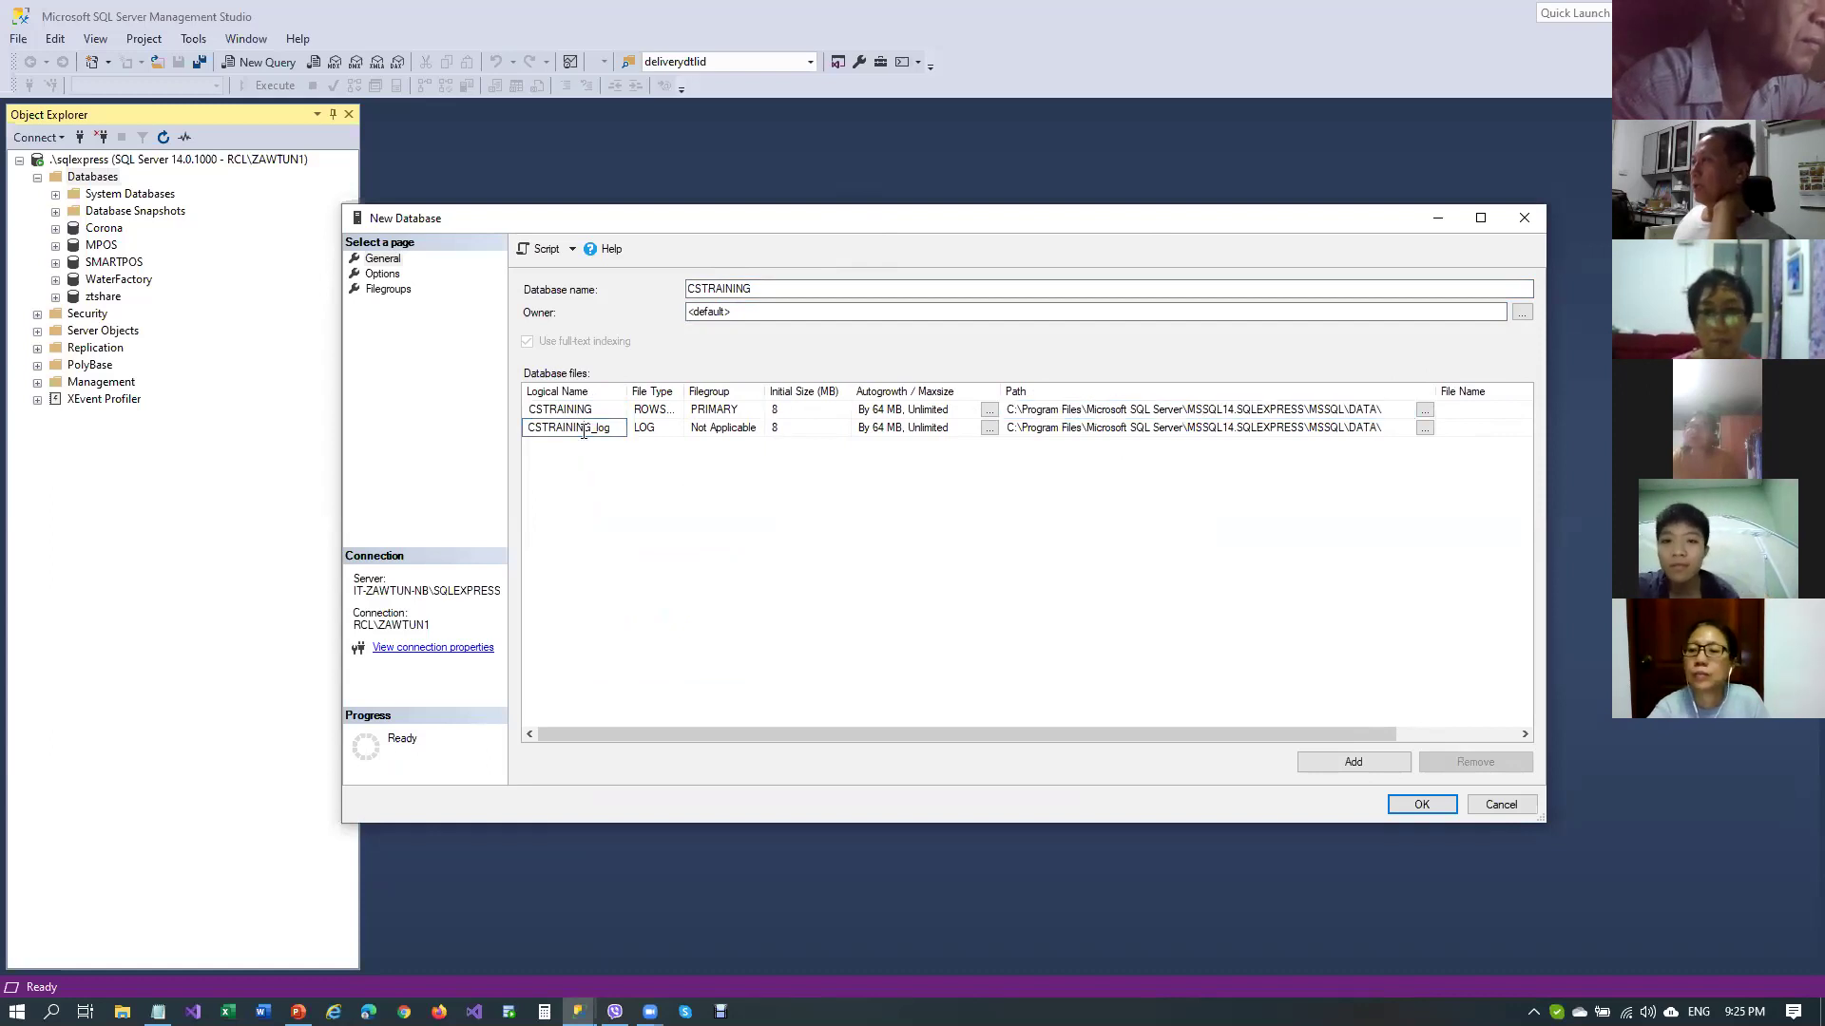
{"action": "left_click", "coordinate": [1276, 427]}
{"action": "left_click", "coordinate": [1270, 410]}
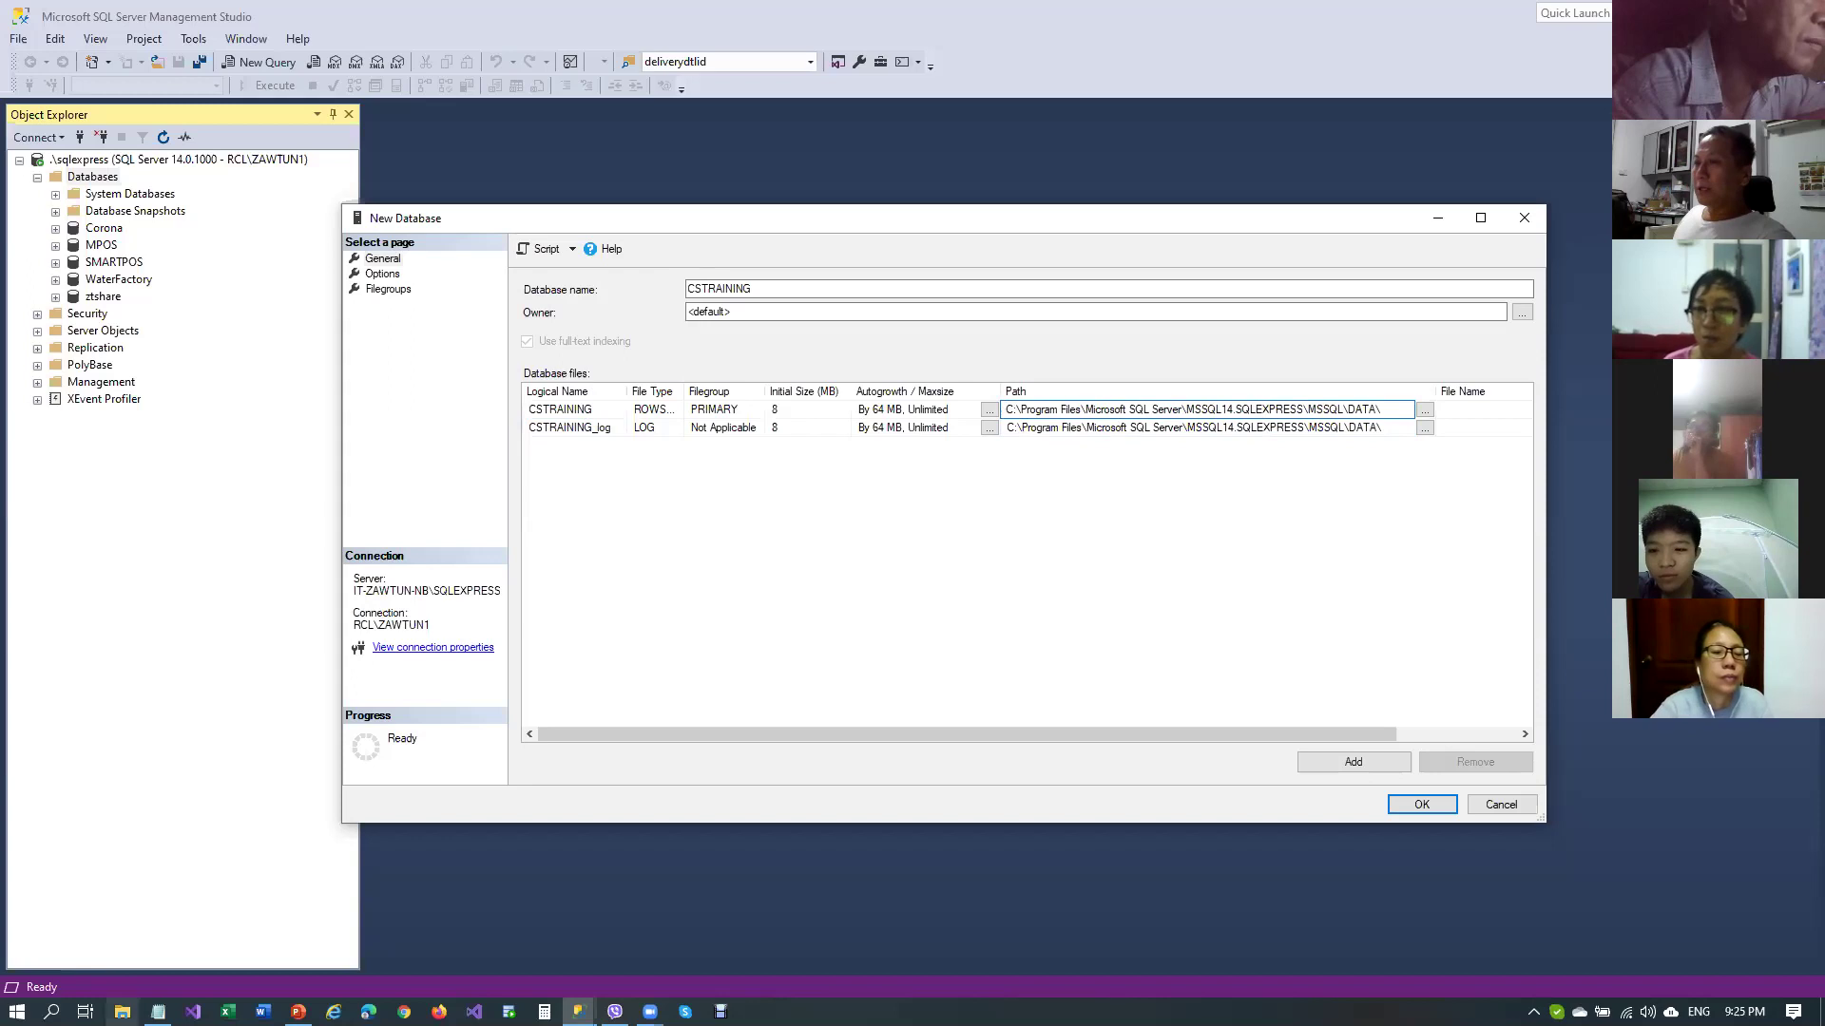
{"action": "left_click_drag", "start_coordinate": [1014, 416], "coordinate": [1413, 382]}
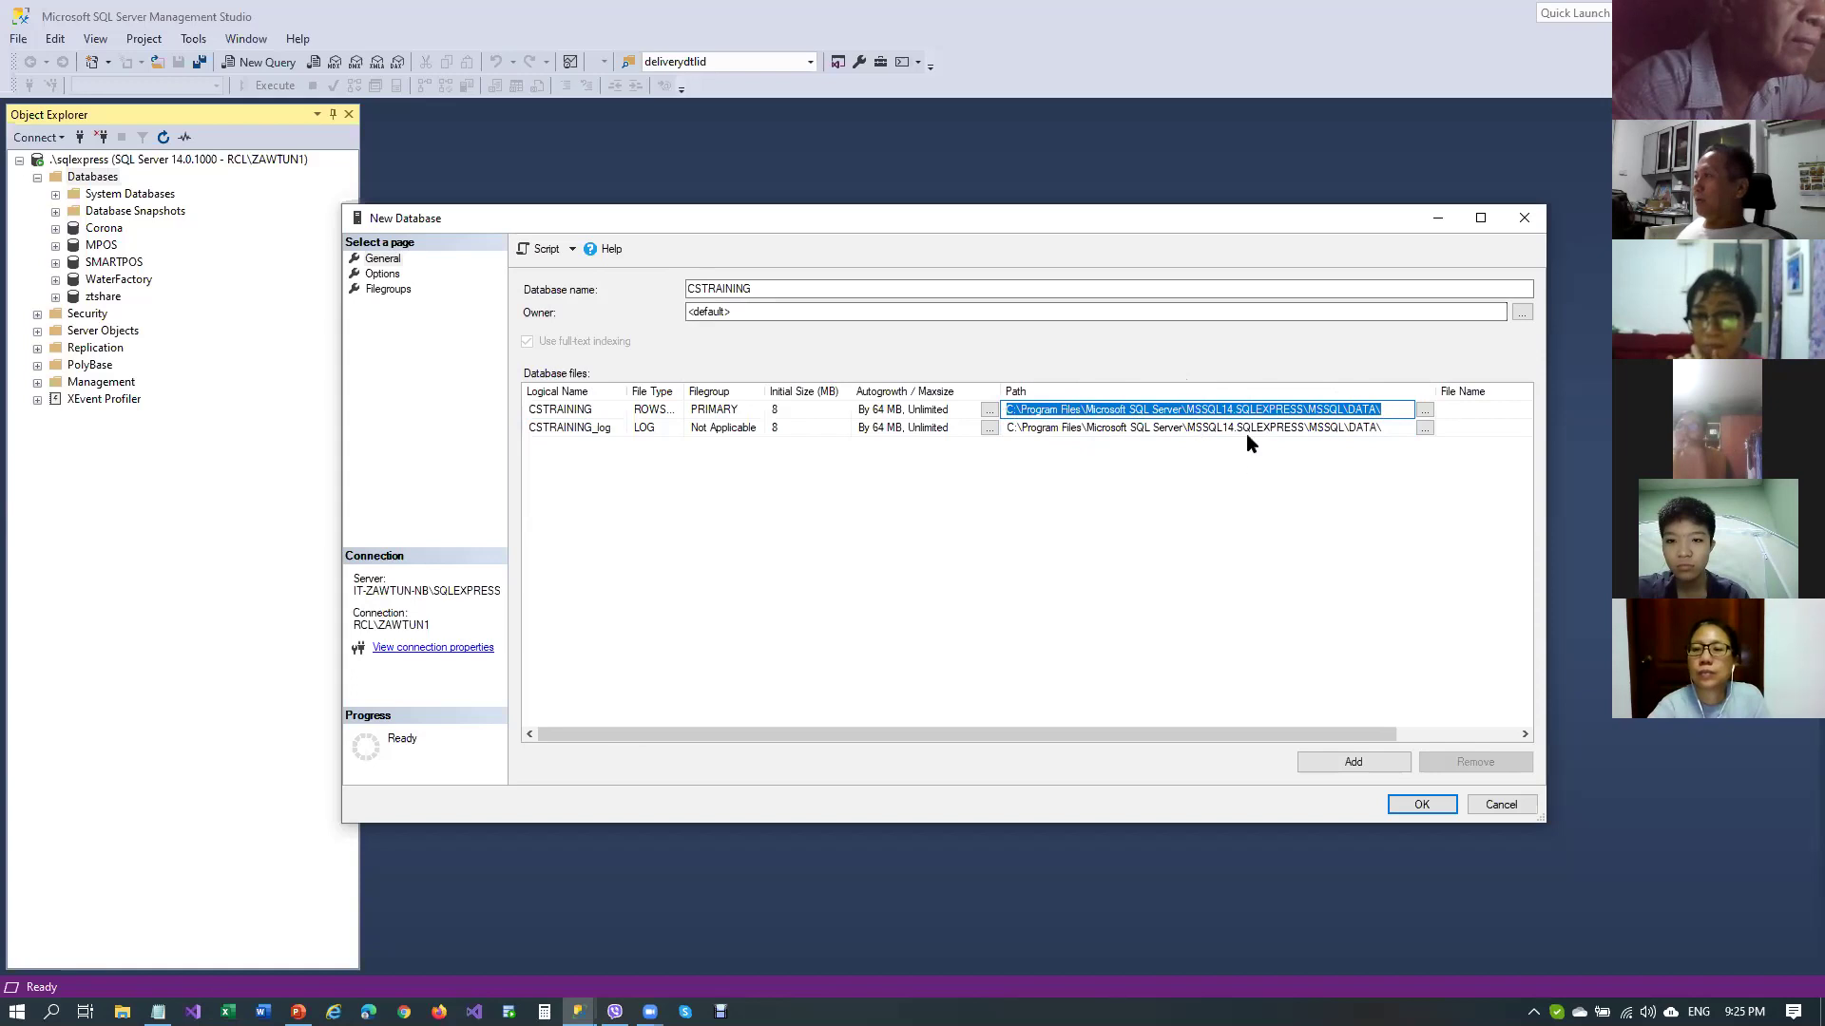
{"action": "left_click", "coordinate": [1218, 429]}
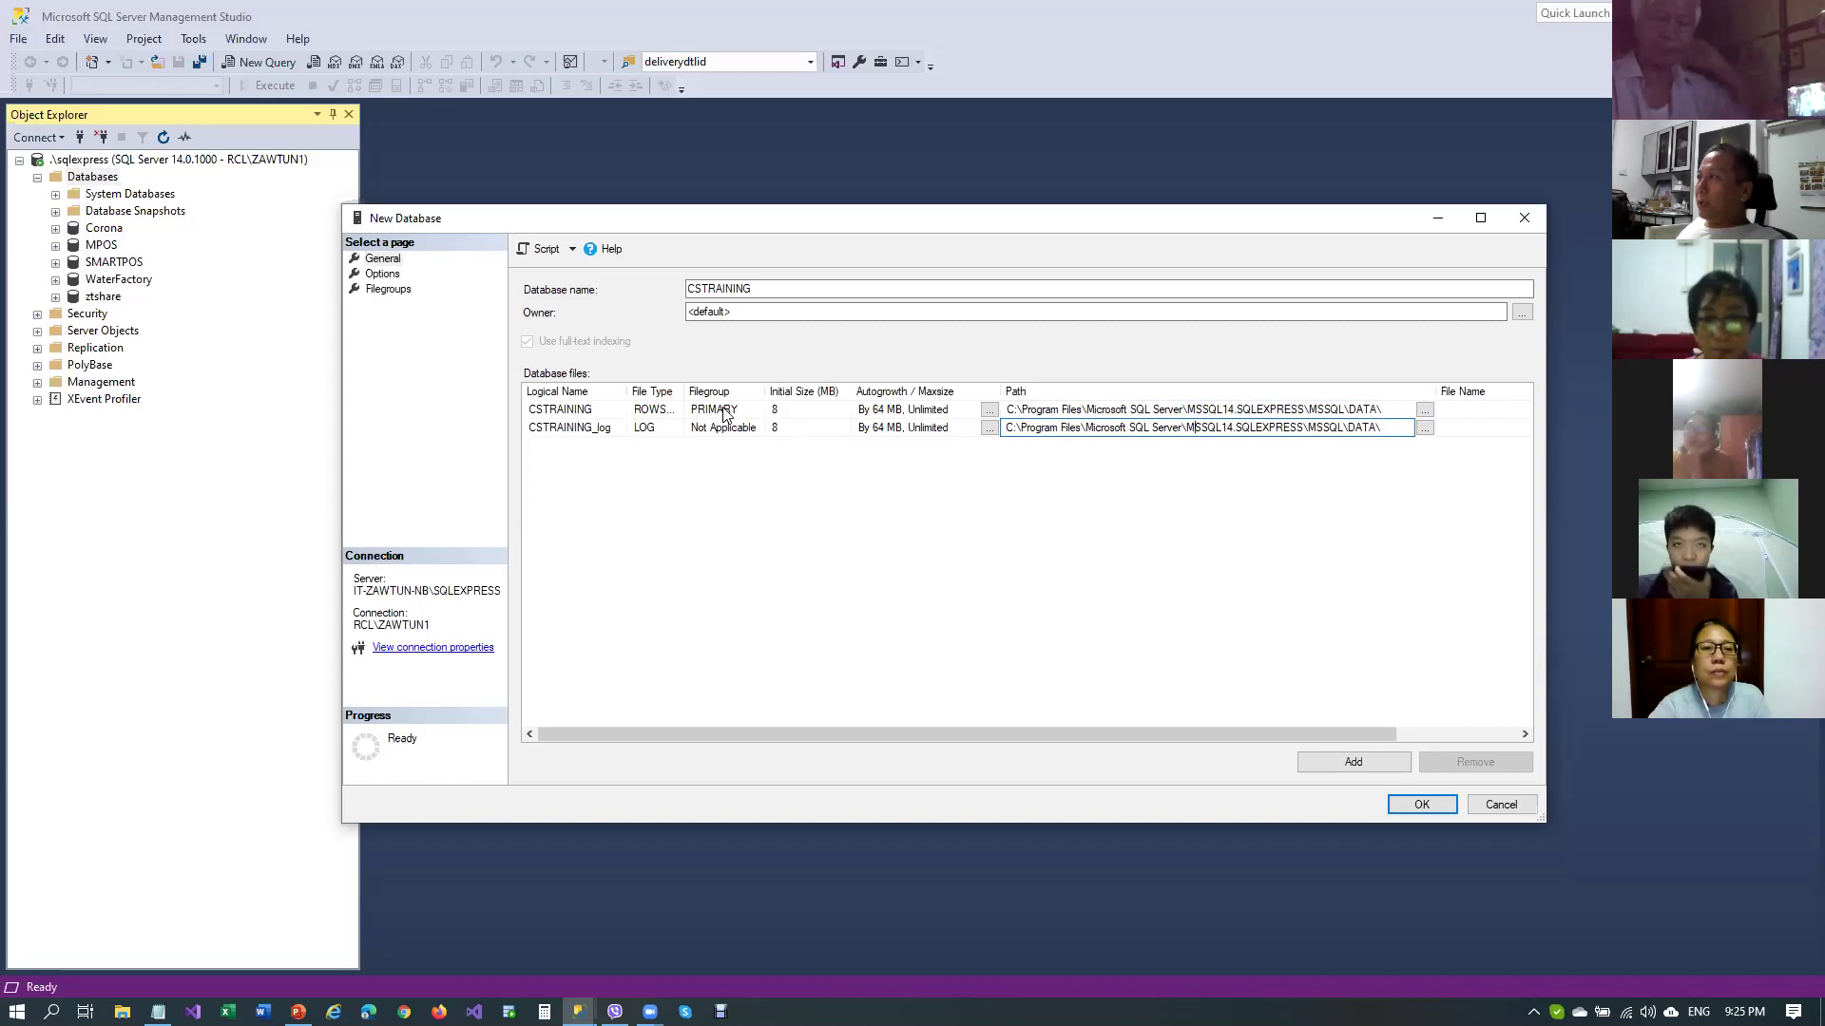
Step: Check the initial size and autogrowth settings of the CSTRAINING data file
{"action": "left_click", "coordinate": [796, 409]}
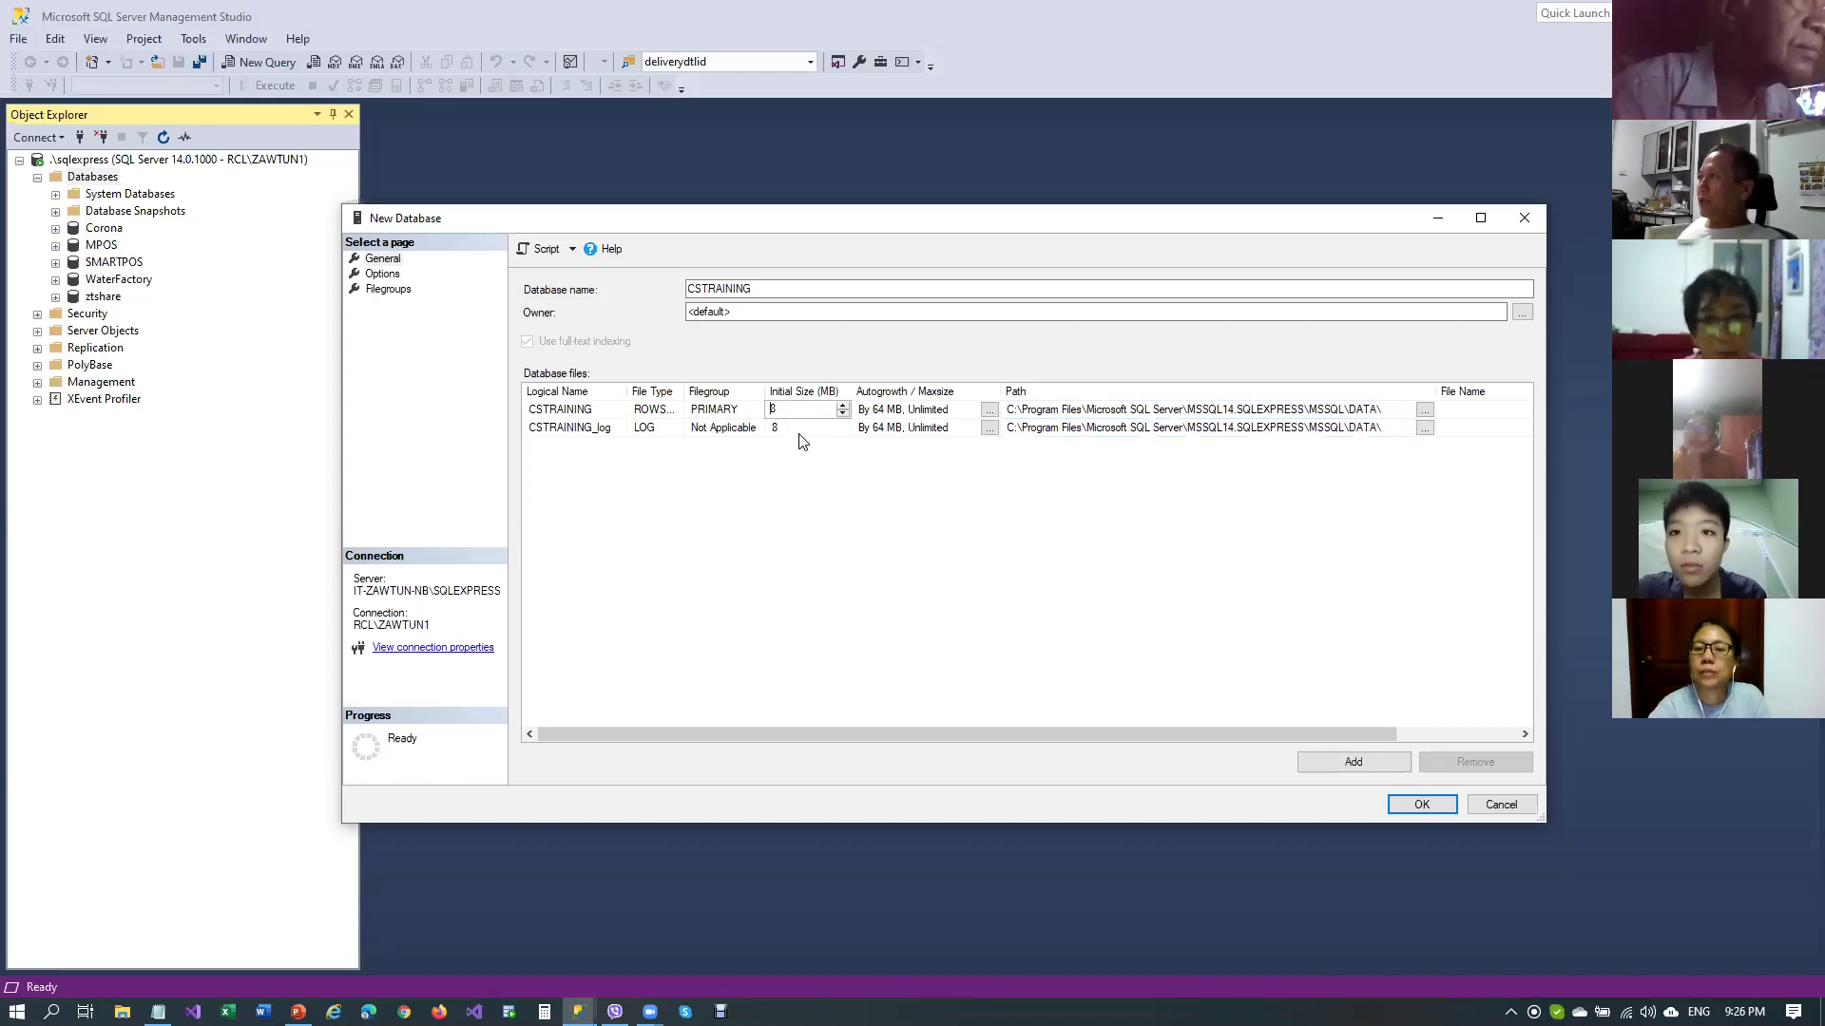
{"action": "key", "text": "Return"}
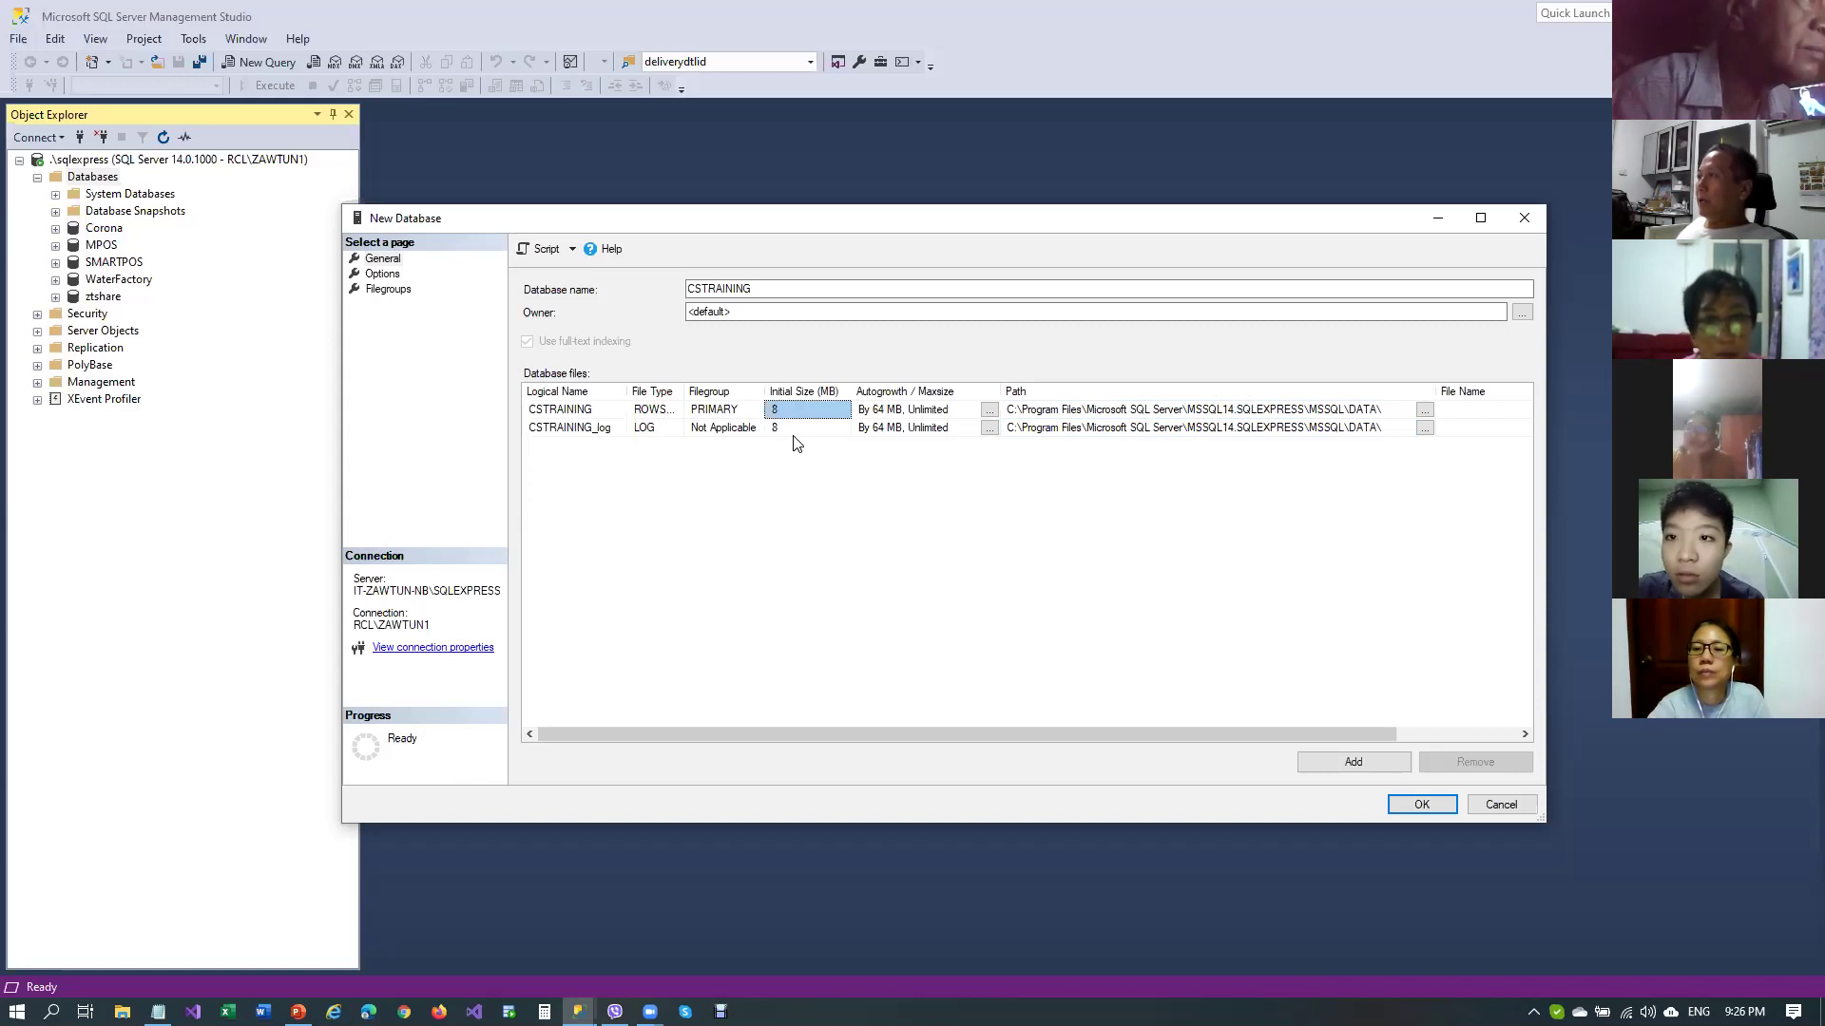
{"action": "left_click", "coordinate": [808, 410]}
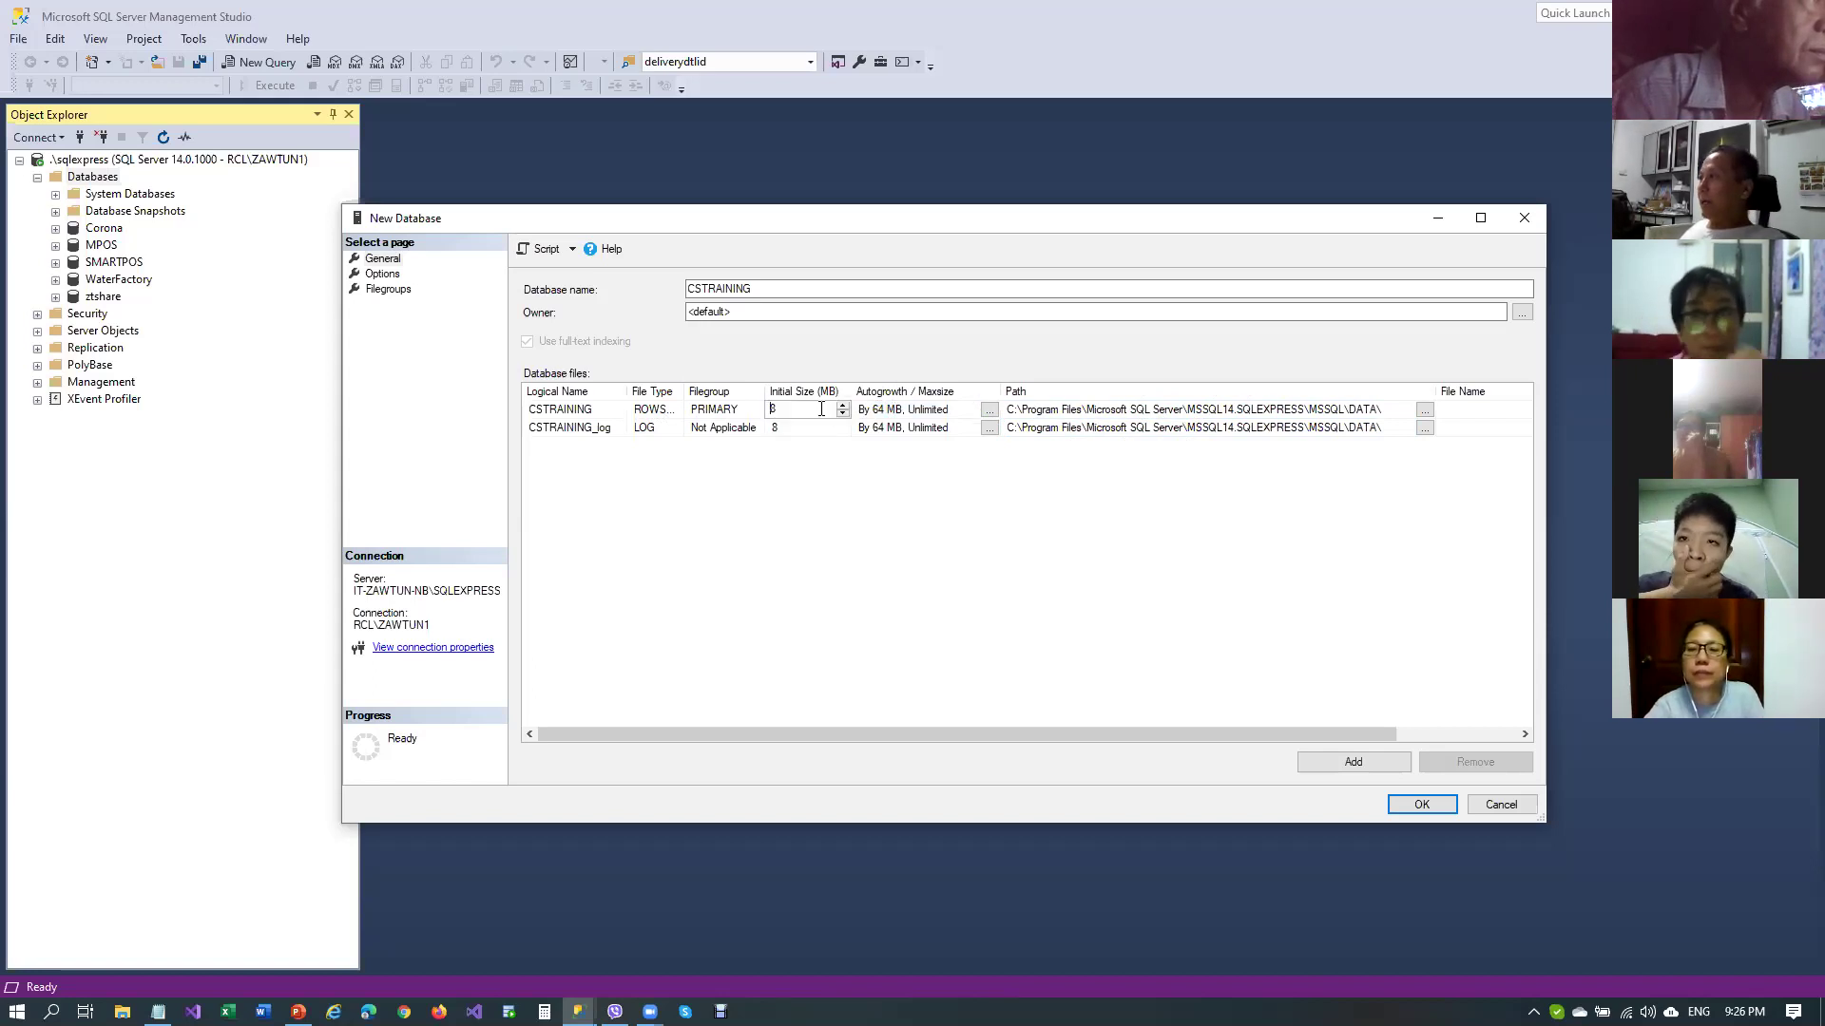
{"action": "left_click", "coordinate": [907, 415]}
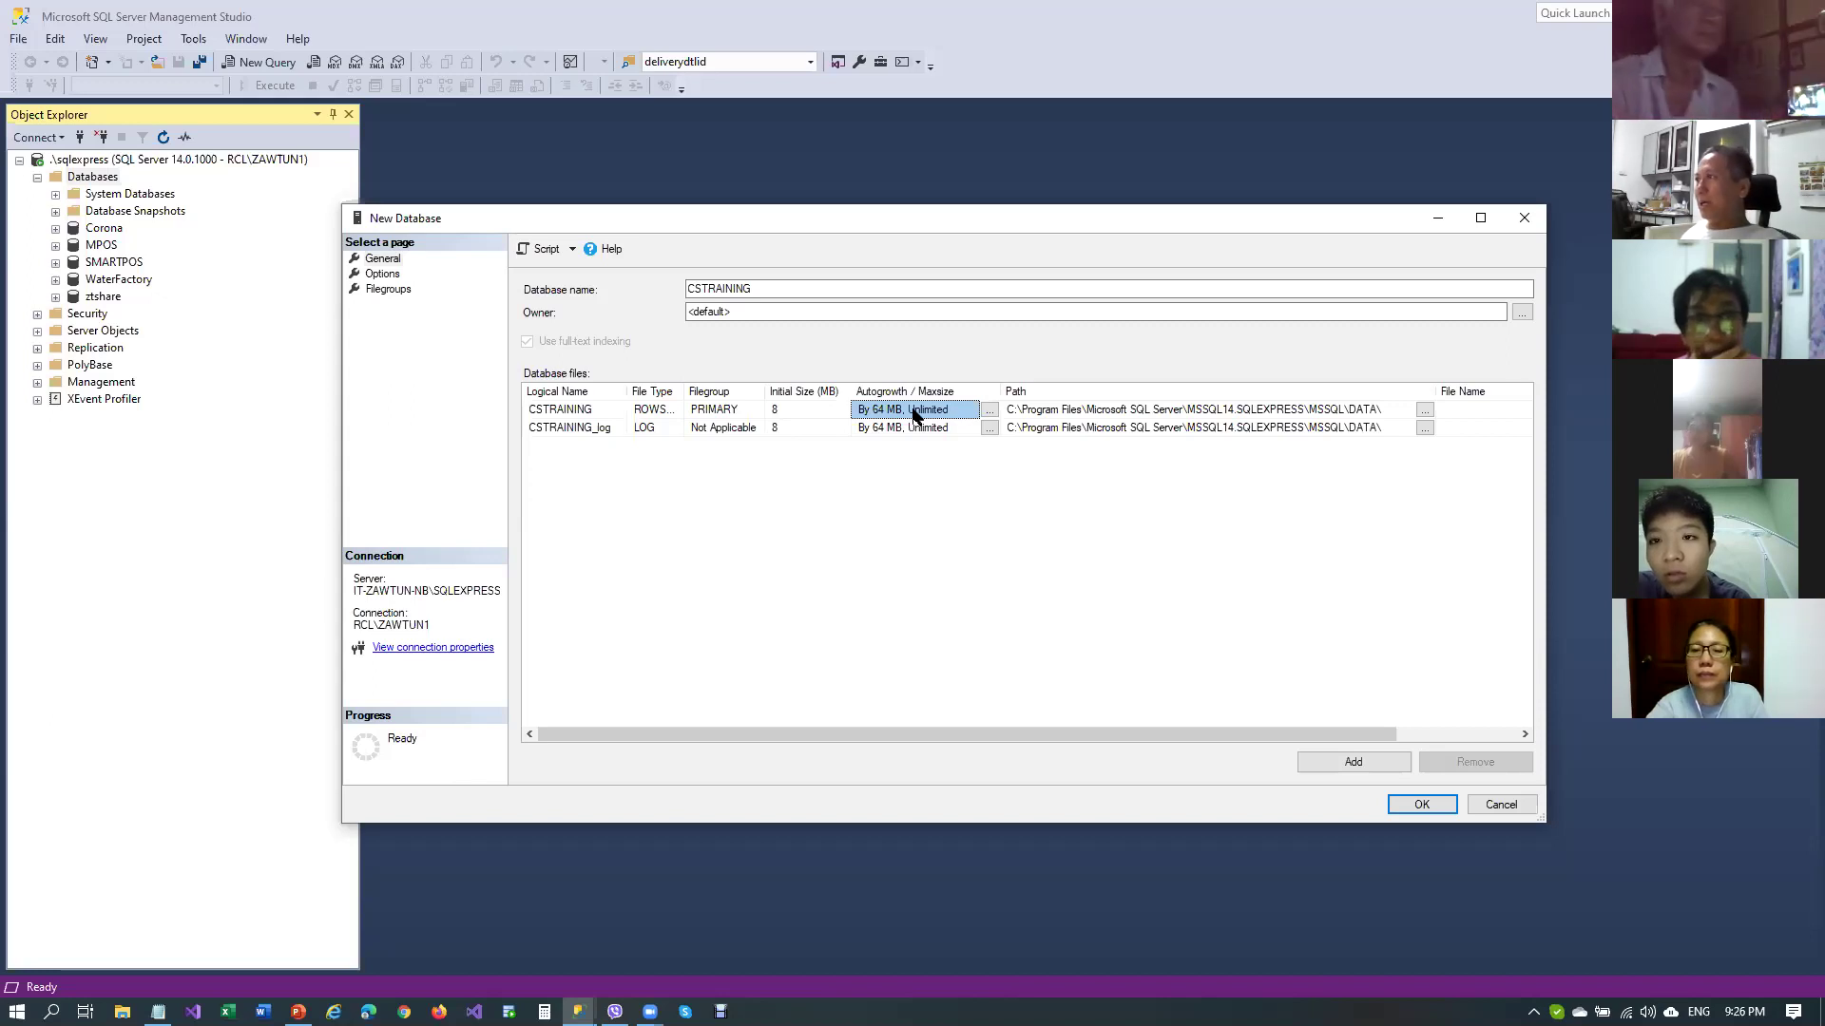
Step: Recheck the name, log path, initial size and autogrowth, and create the CSTRAINING database with the default owner and file settings
{"action": "double_click", "coordinate": [760, 289]}
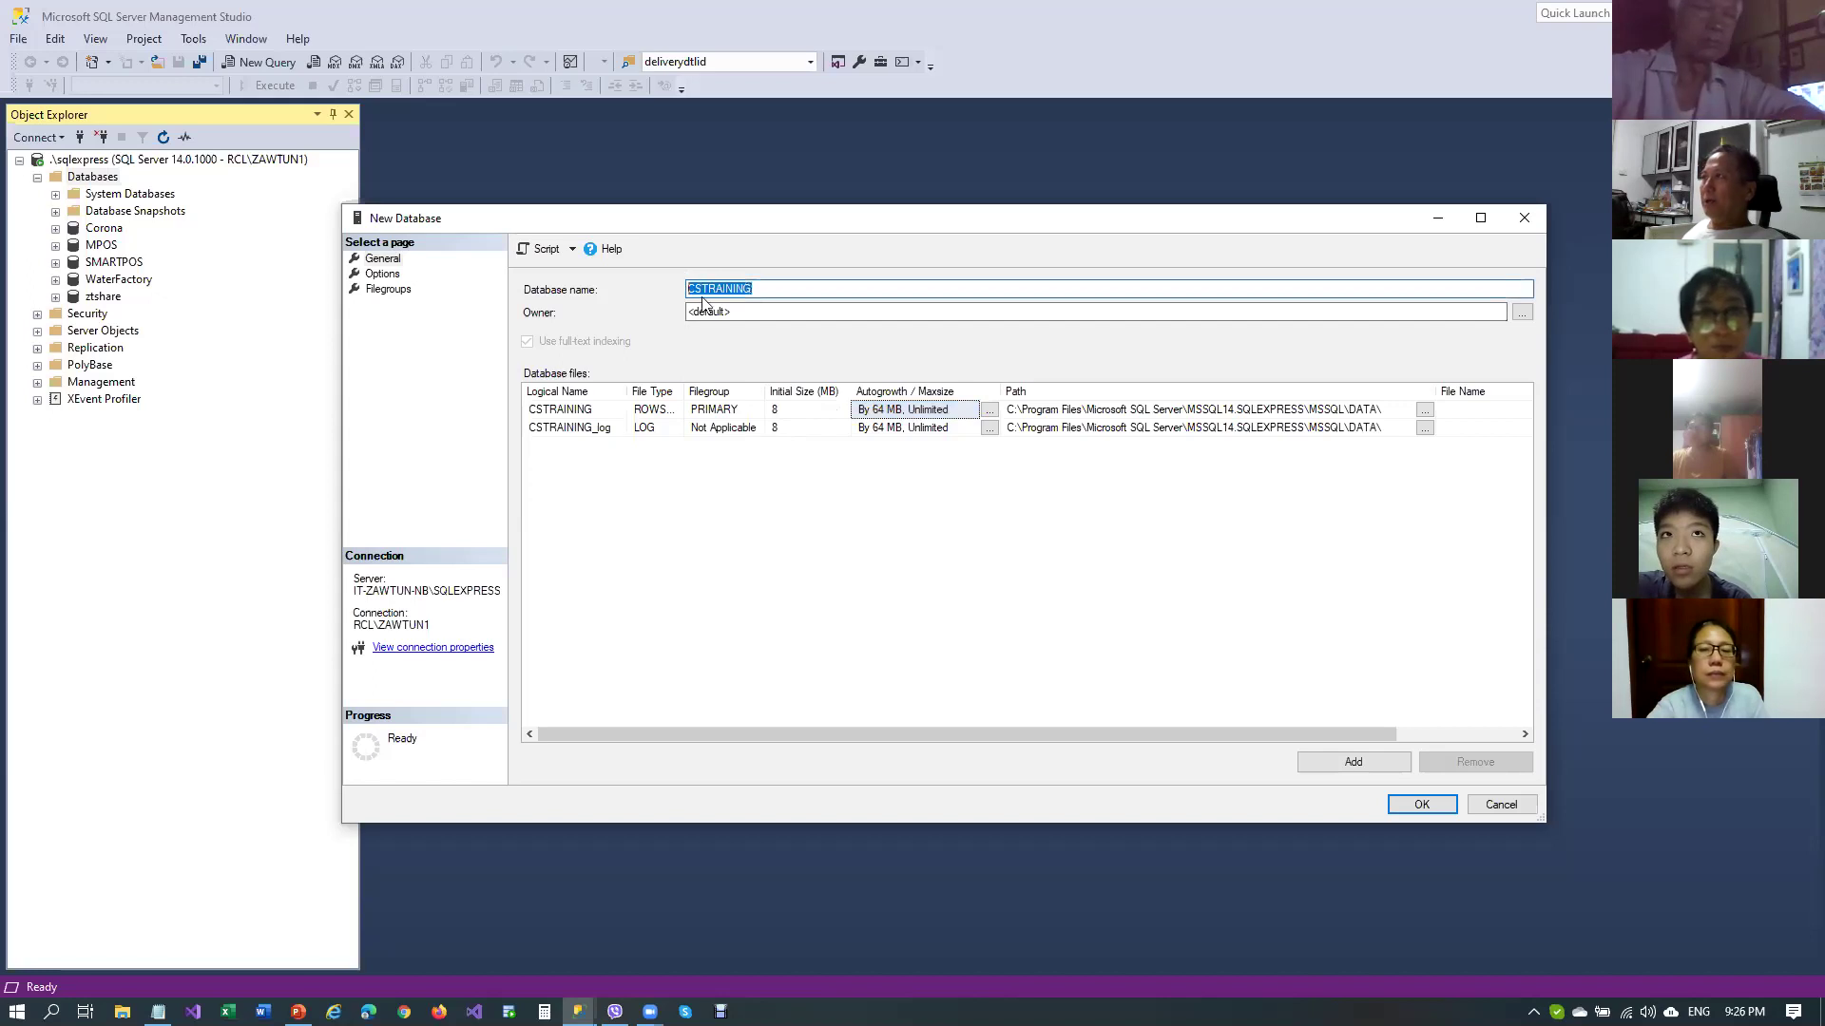
{"action": "left_click", "coordinate": [1162, 427]}
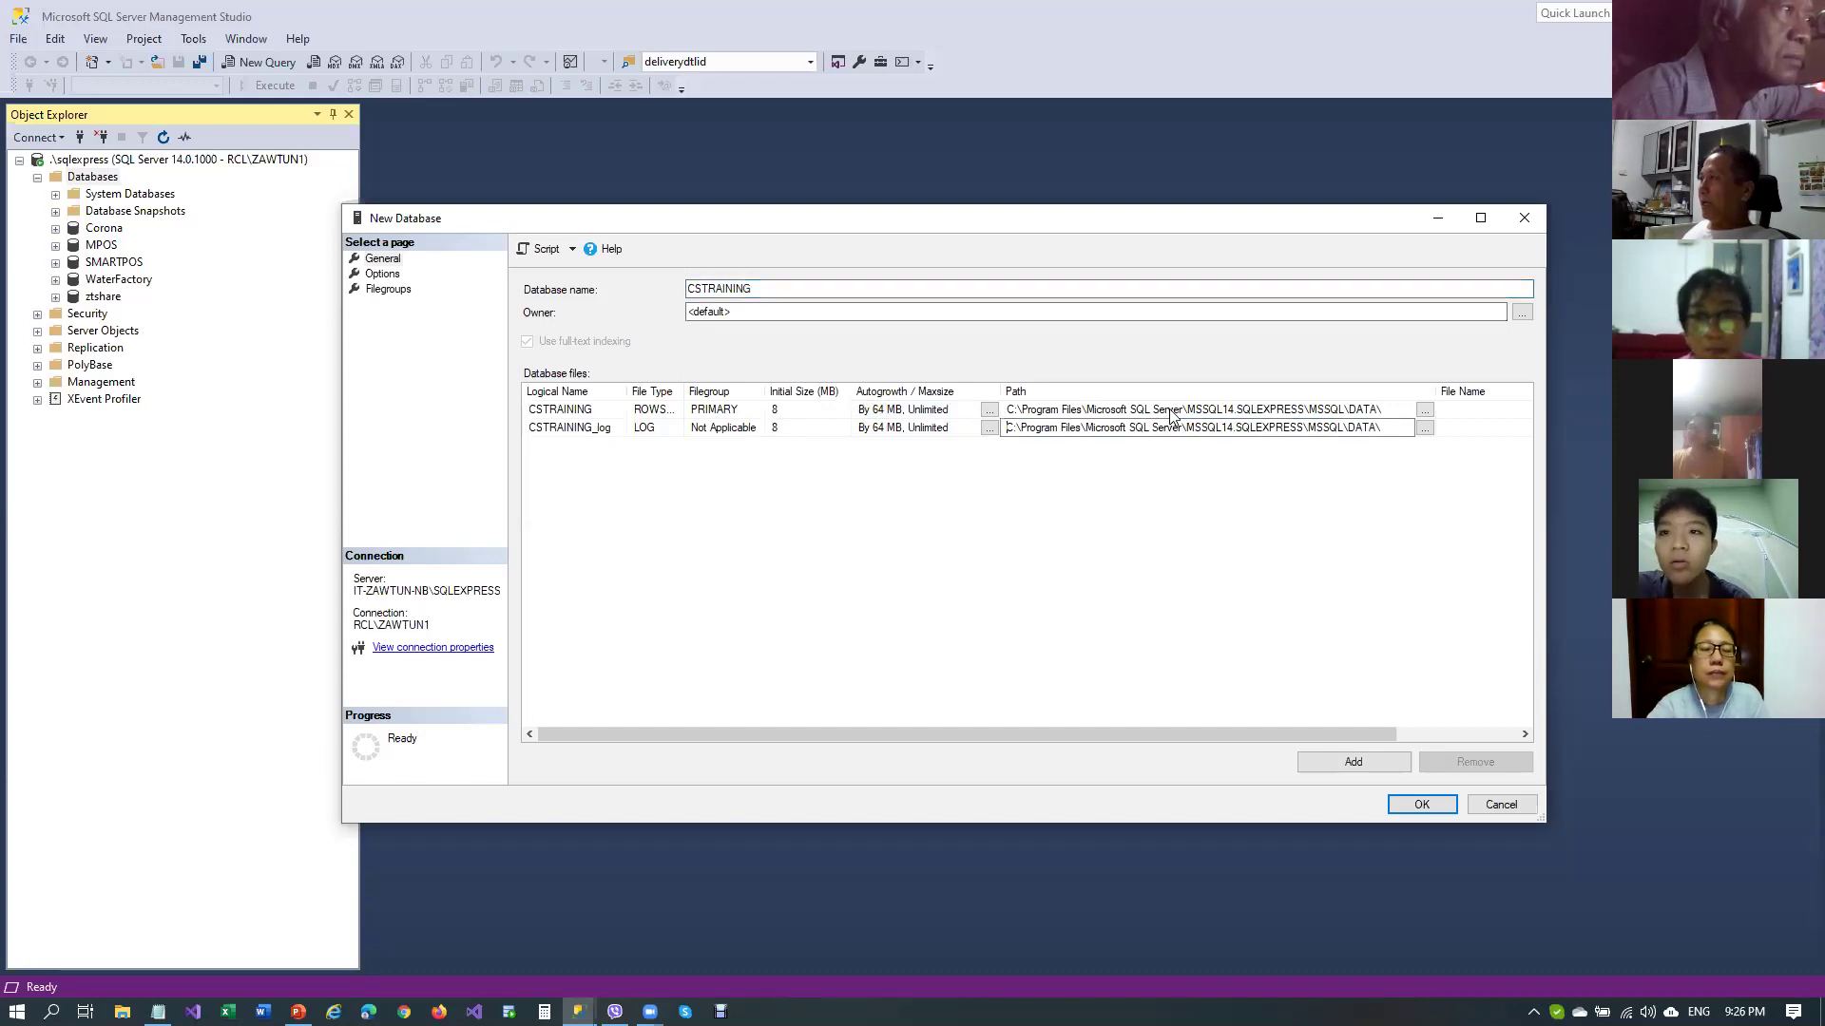
{"action": "left_click", "coordinate": [1164, 427]}
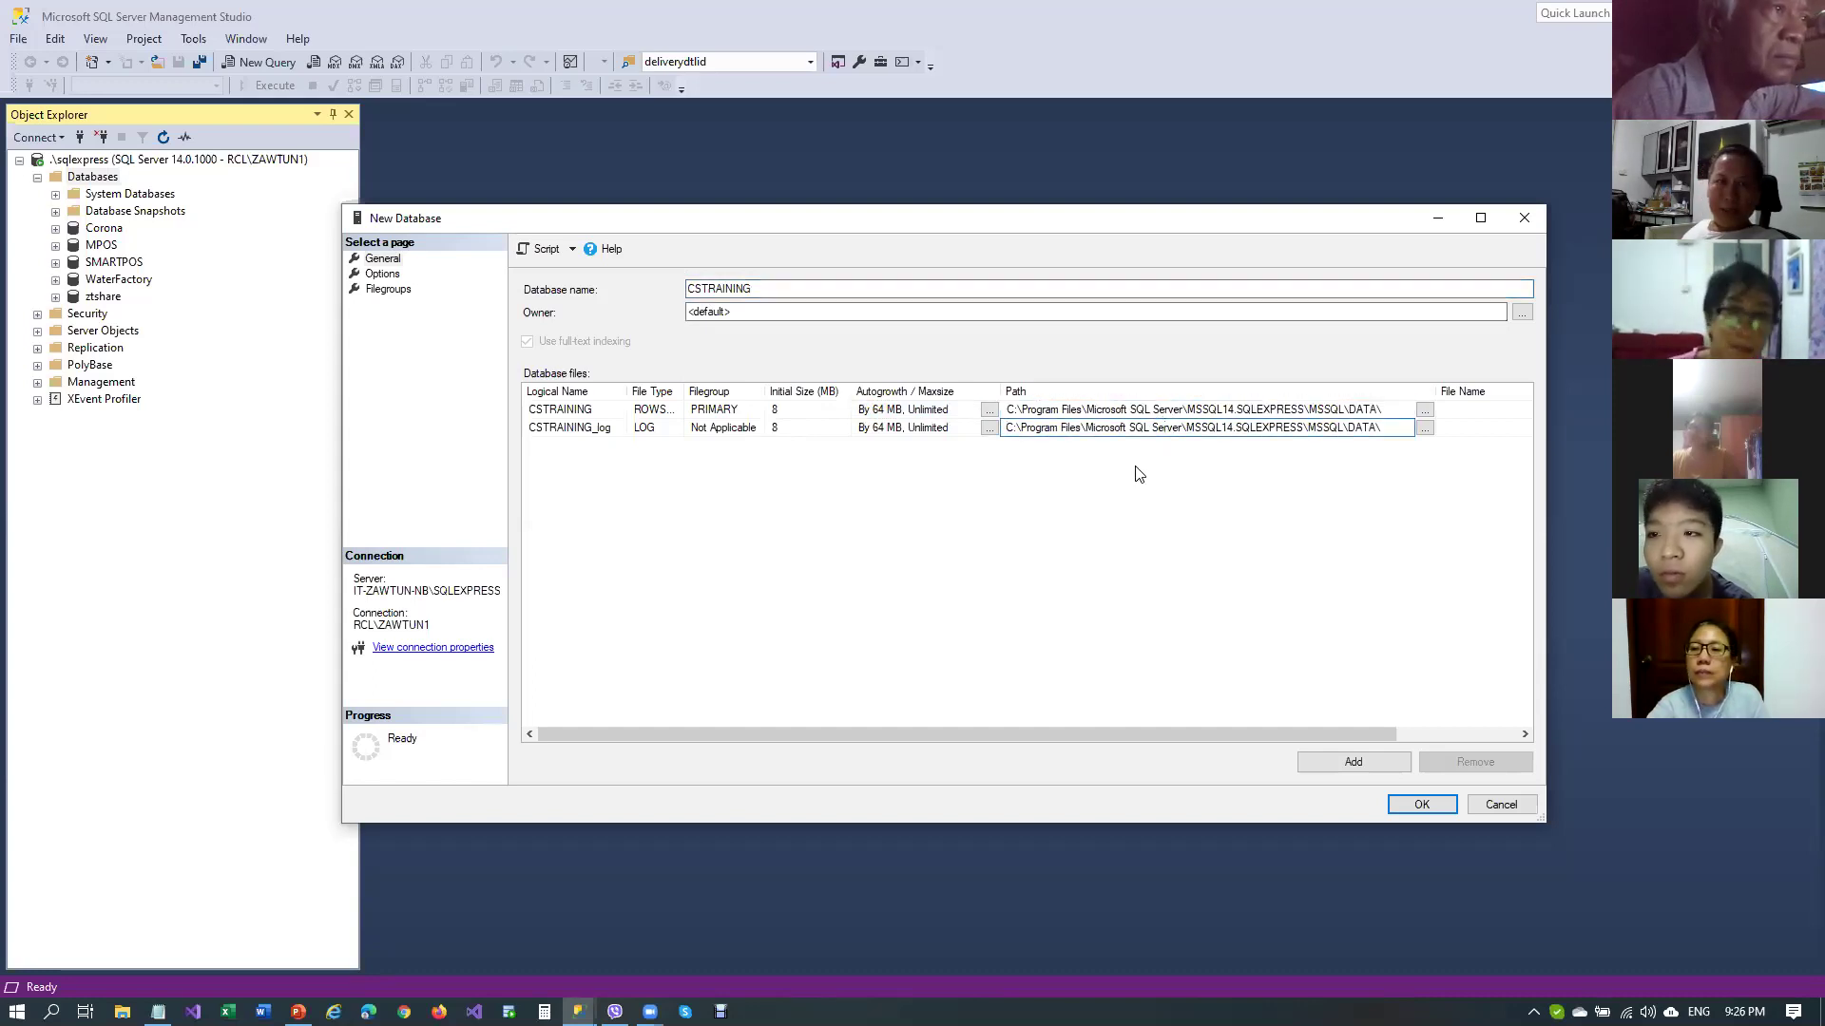
{"action": "left_click", "coordinate": [789, 408]}
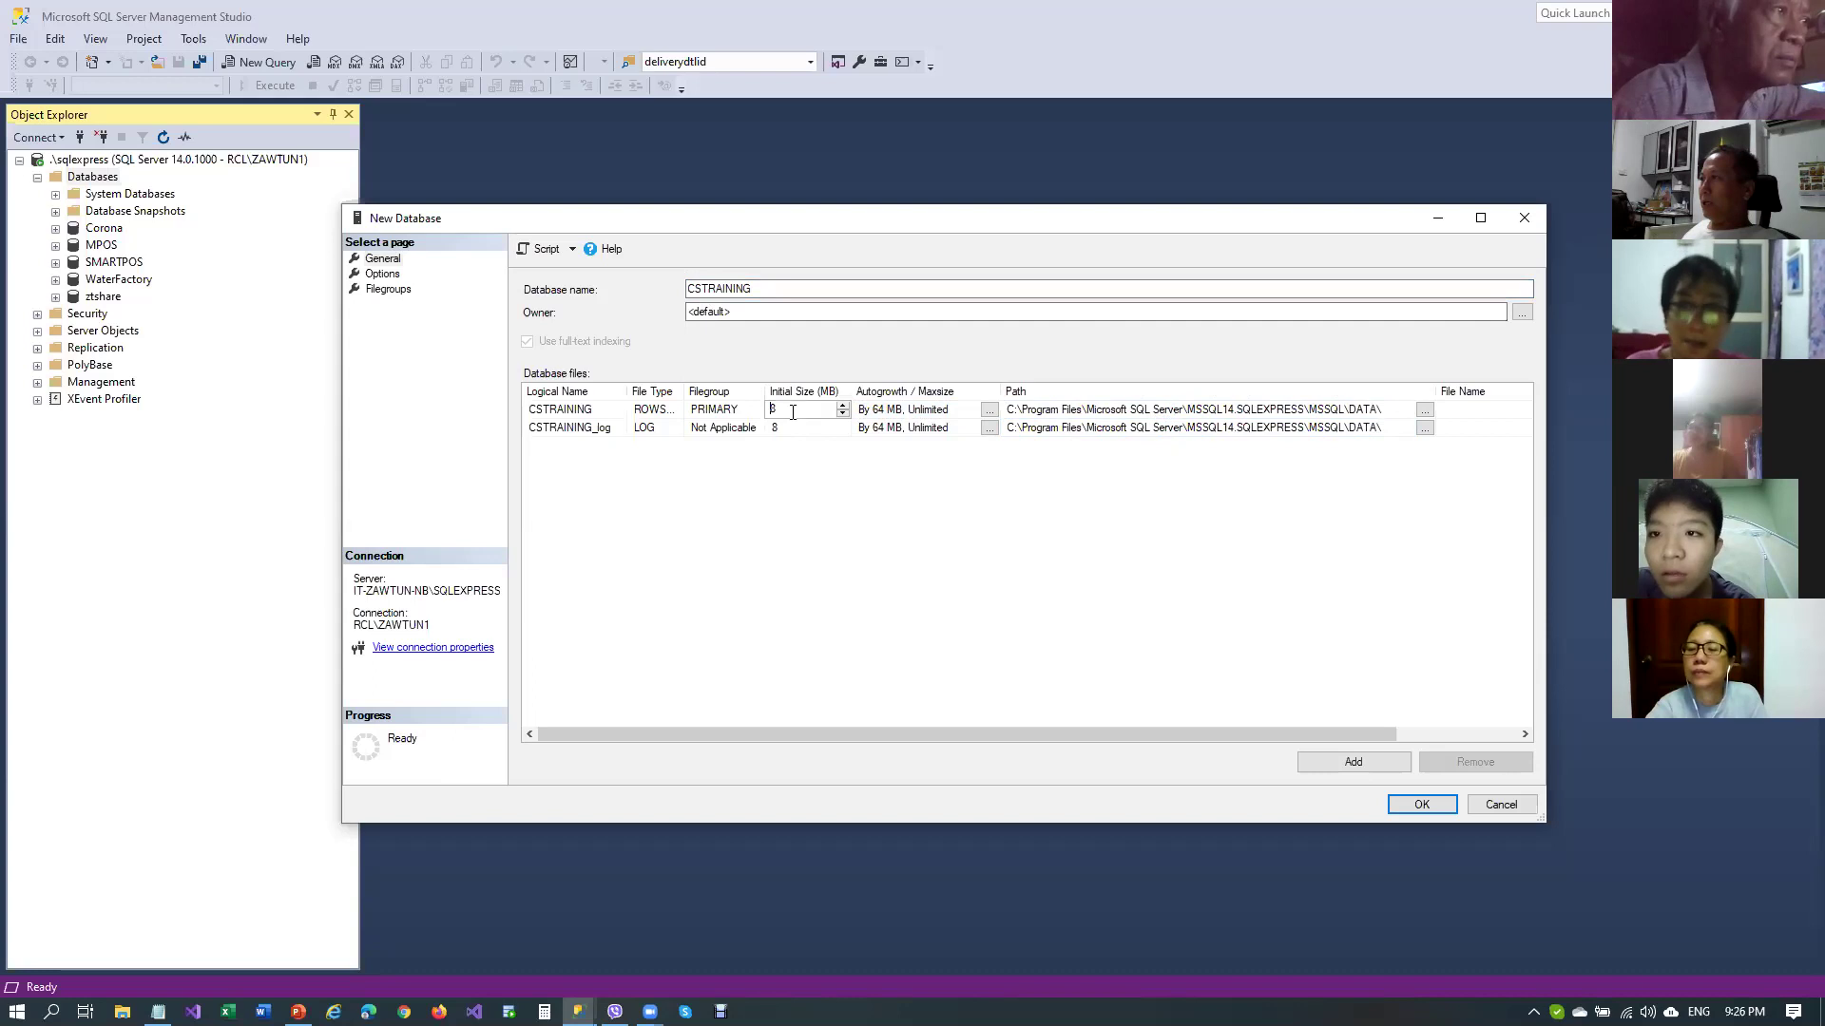
{"action": "left_click", "coordinate": [936, 415]}
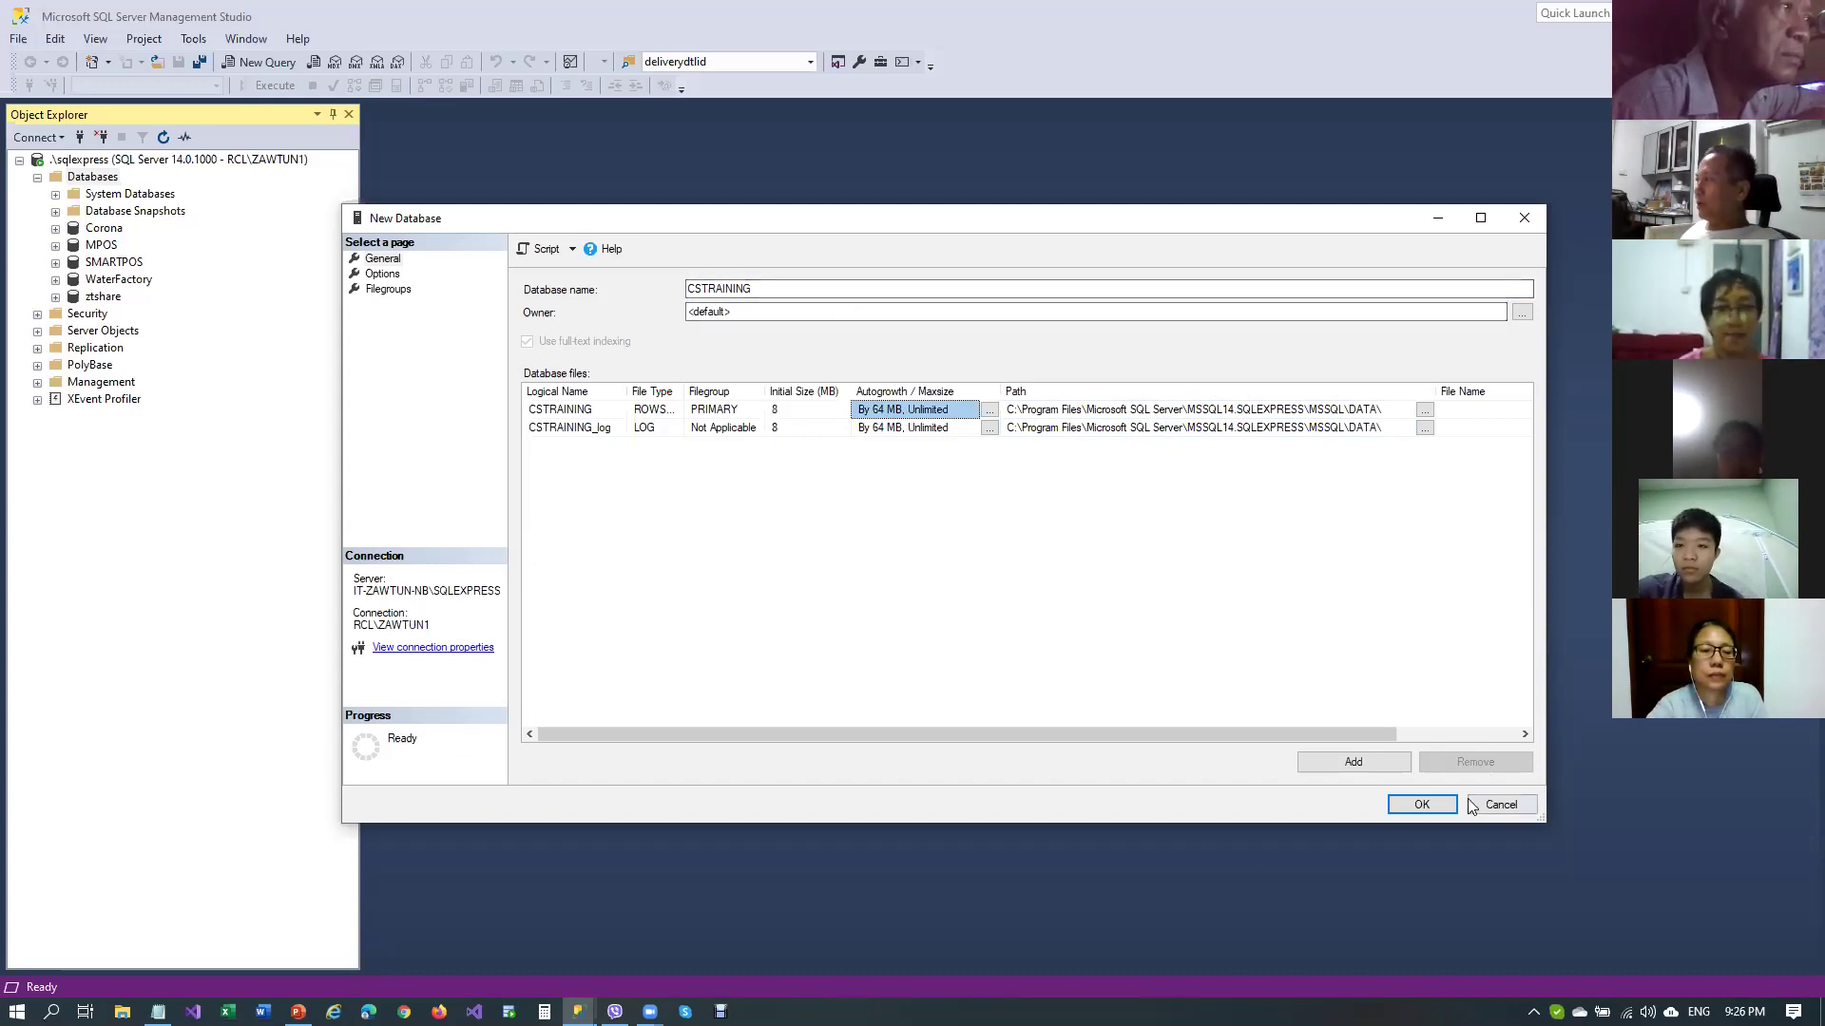
{"action": "left_click", "coordinate": [1437, 810]}
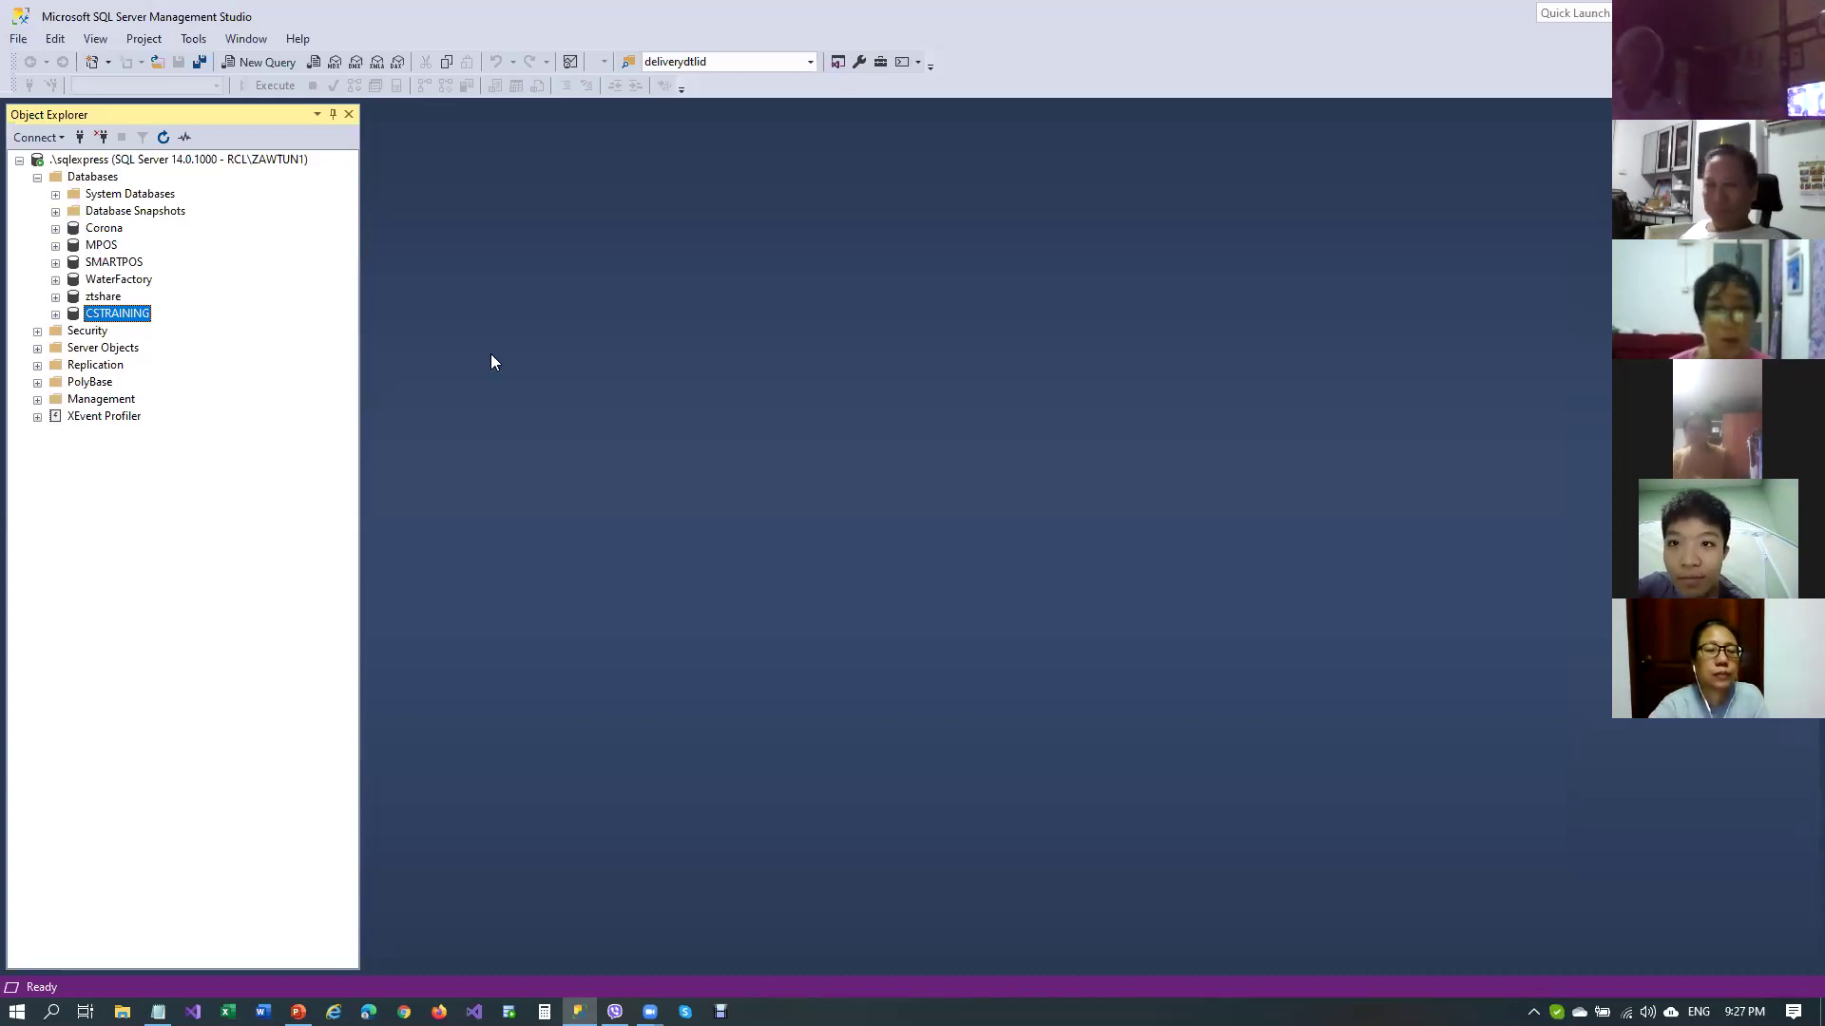
Step: Expand the CSTRAINING database, look at its Tables and other object folders, and collapse it again
{"action": "left_click", "coordinate": [55, 314]}
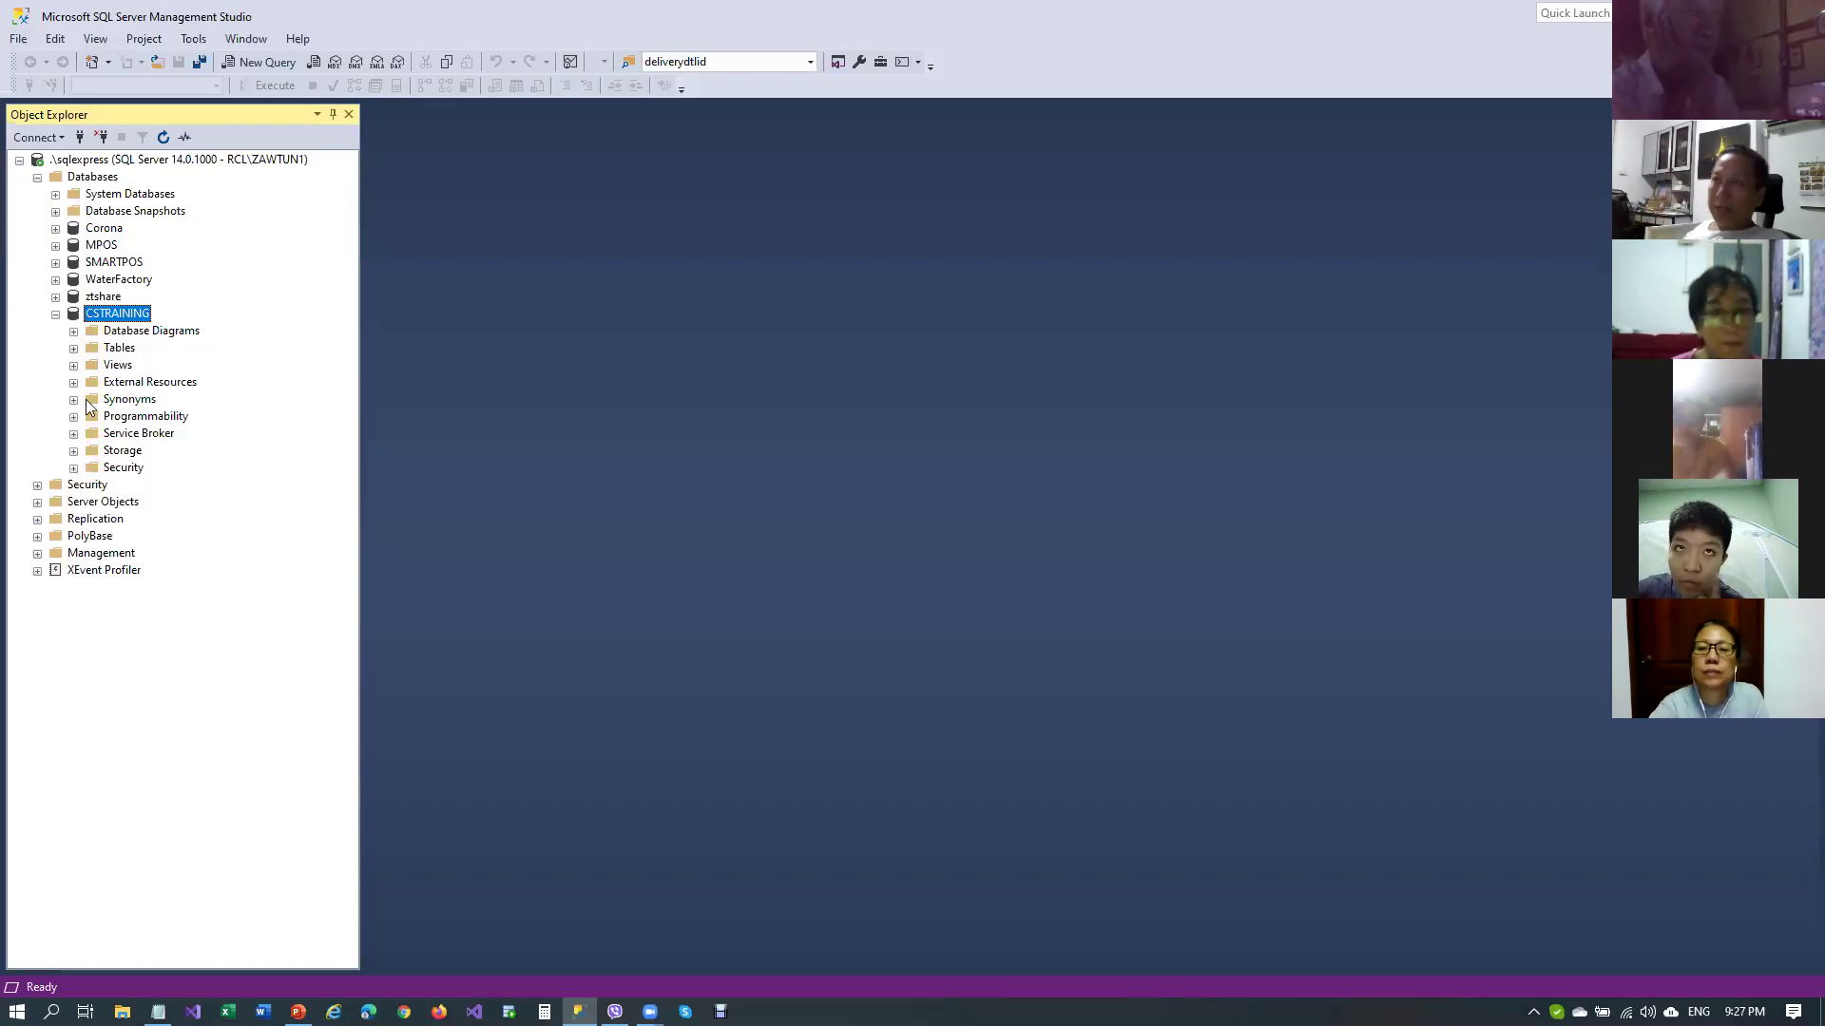
{"action": "left_click", "coordinate": [110, 348]}
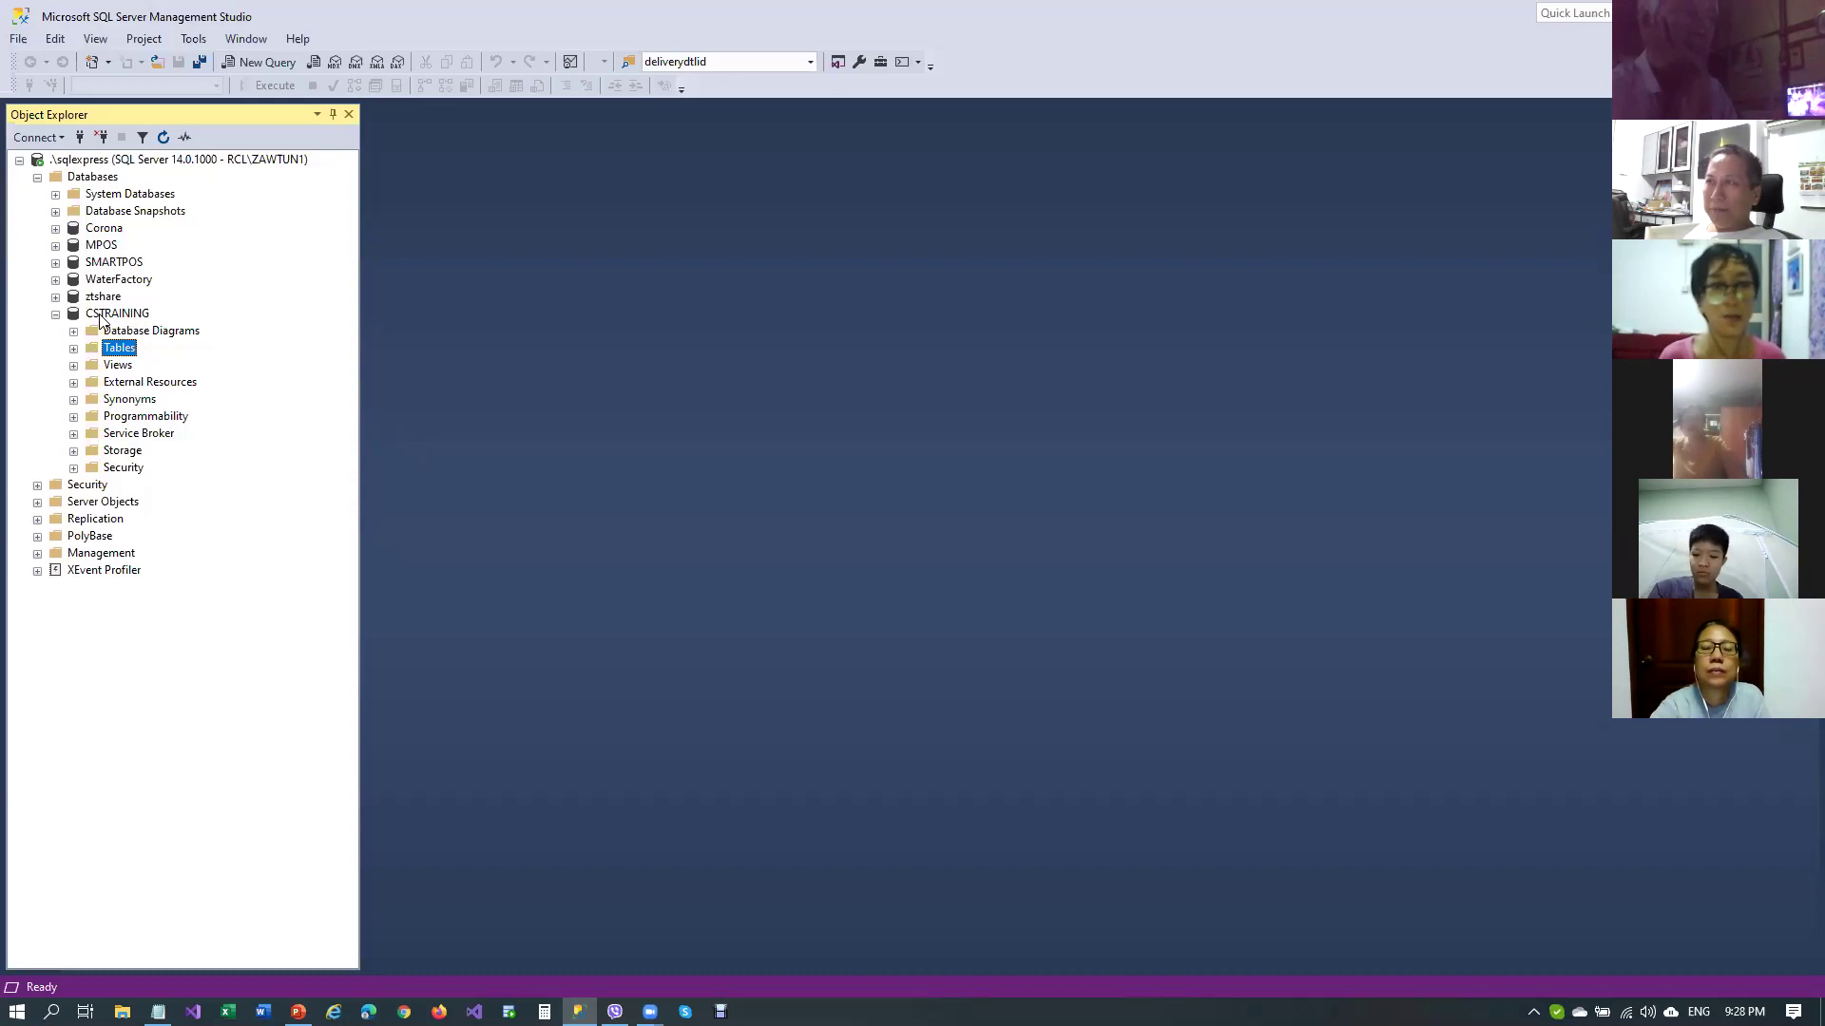
{"action": "left_click", "coordinate": [55, 315]}
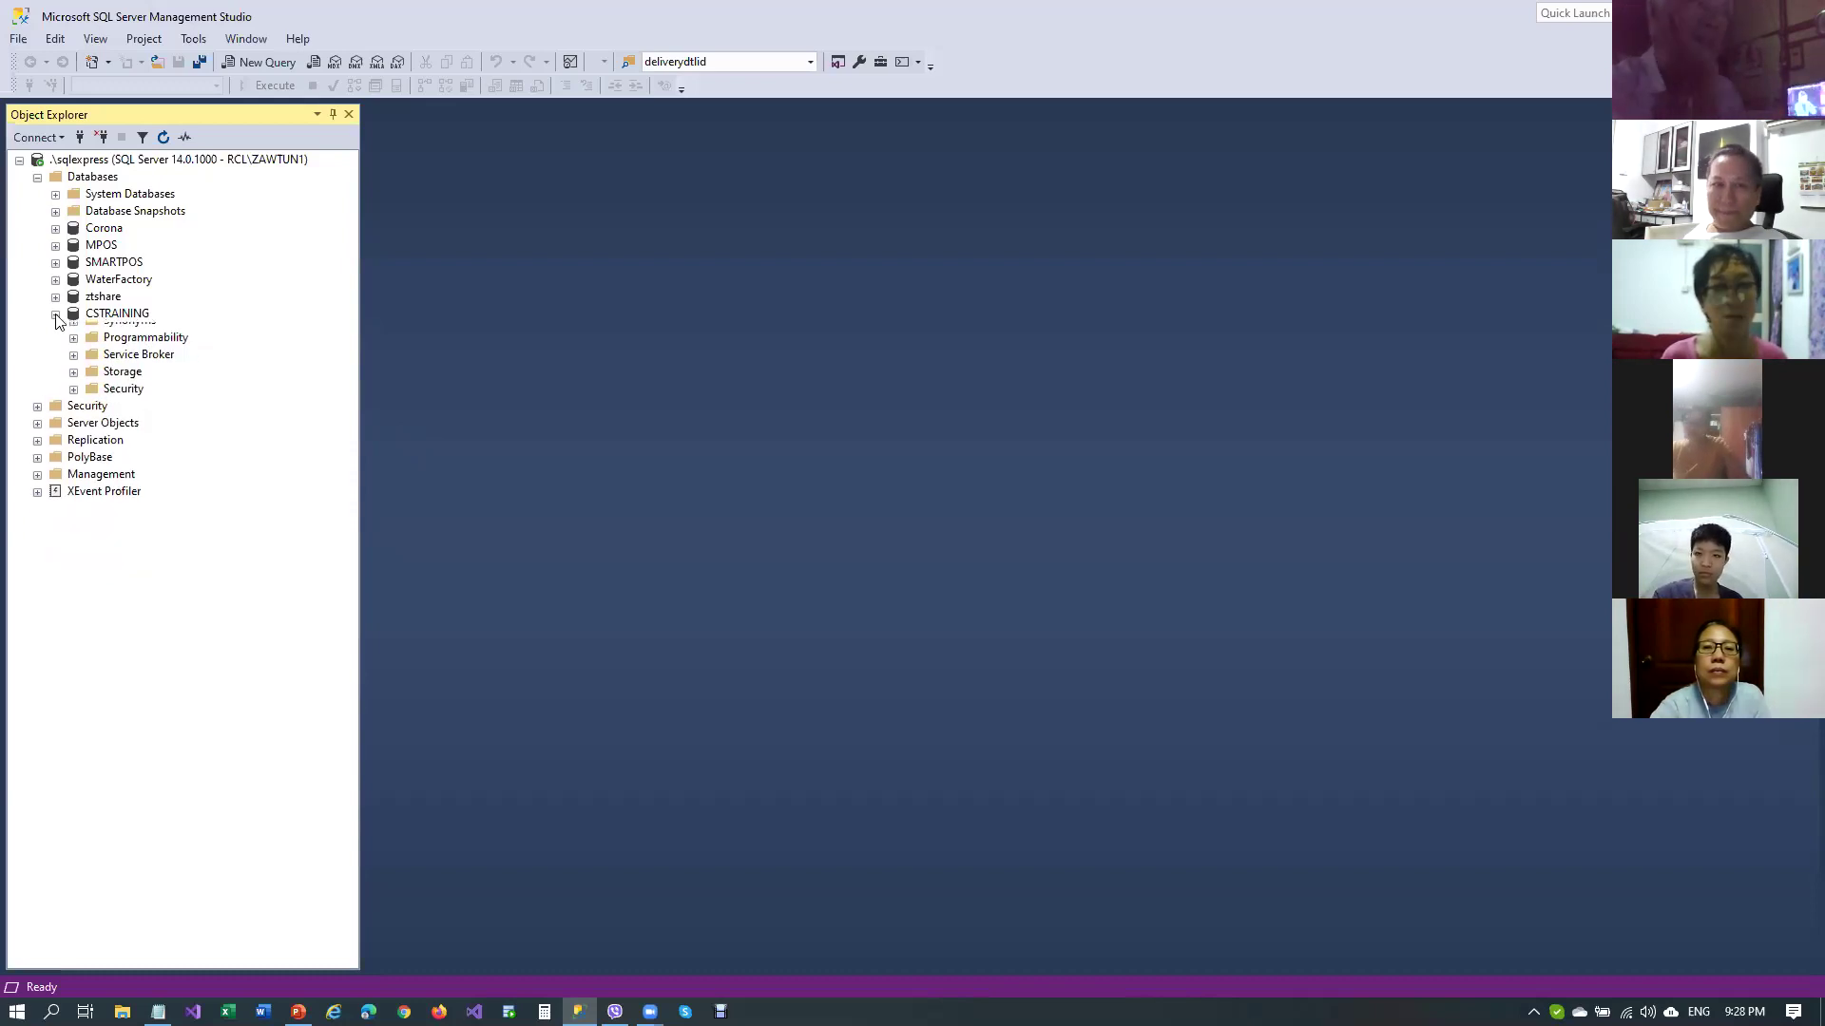